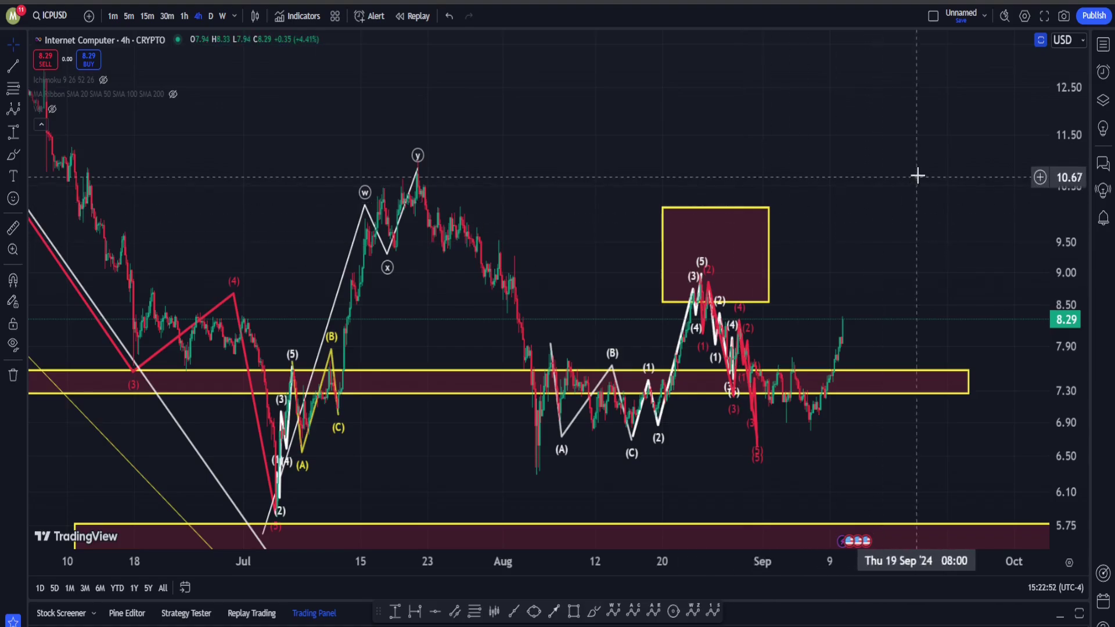
Step: Circle the price recovery from the early September low with the green brush, and undo the stroke
left_click_drag(830, 224, 866, 267)
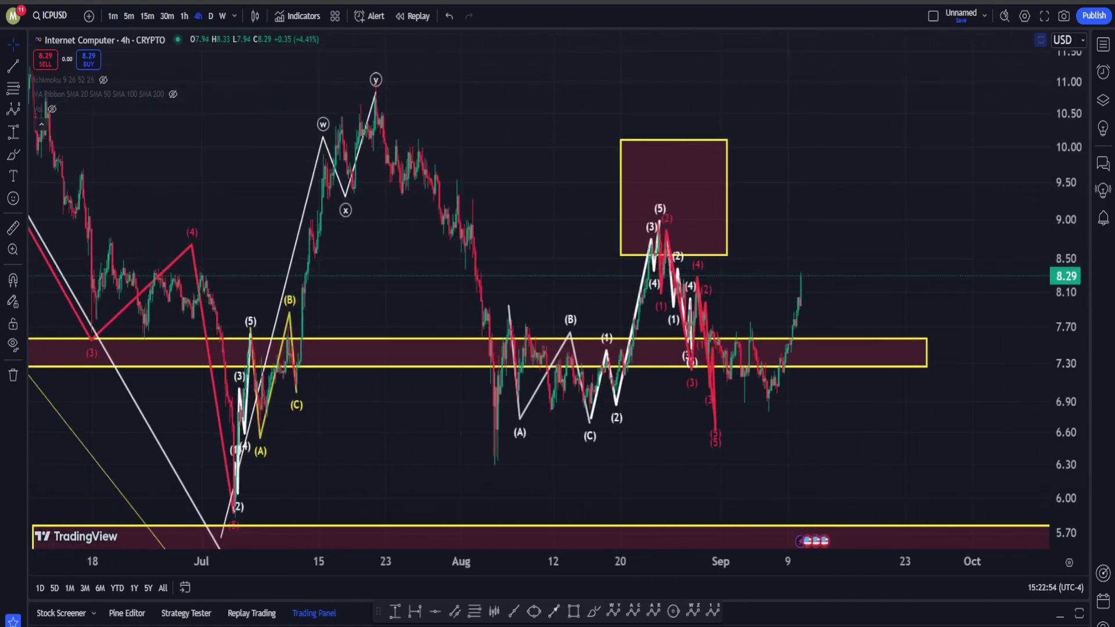
mouse_move(831, 224)
left_mouse_down()
mouse_move(739, 475)
mouse_move(866, 203)
mouse_move(797, 263)
left_mouse_up()
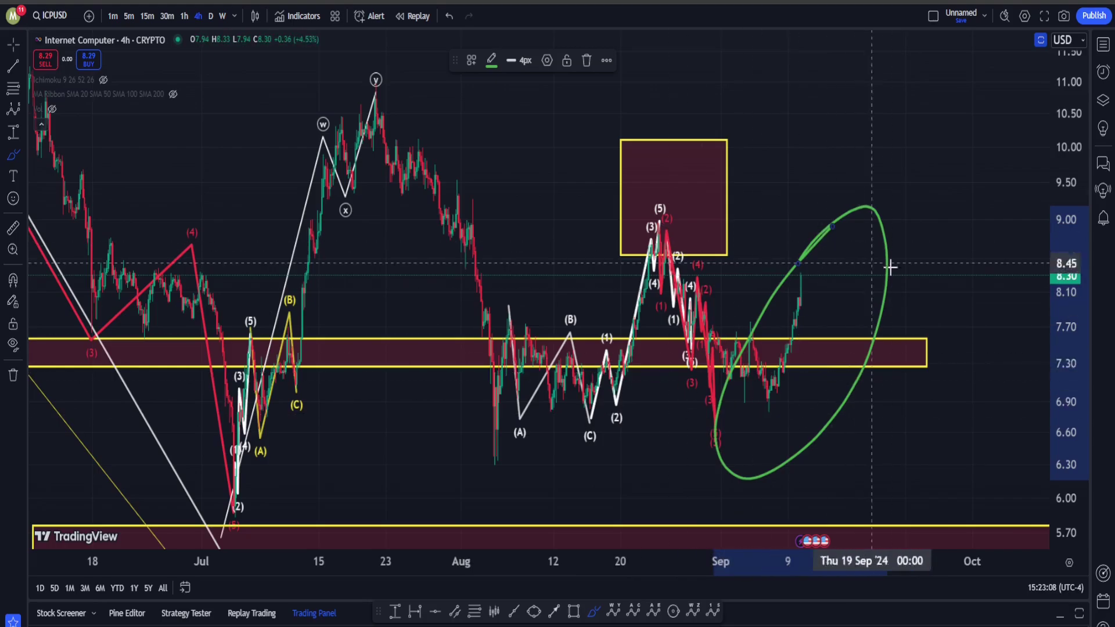
key("ctrl+z")
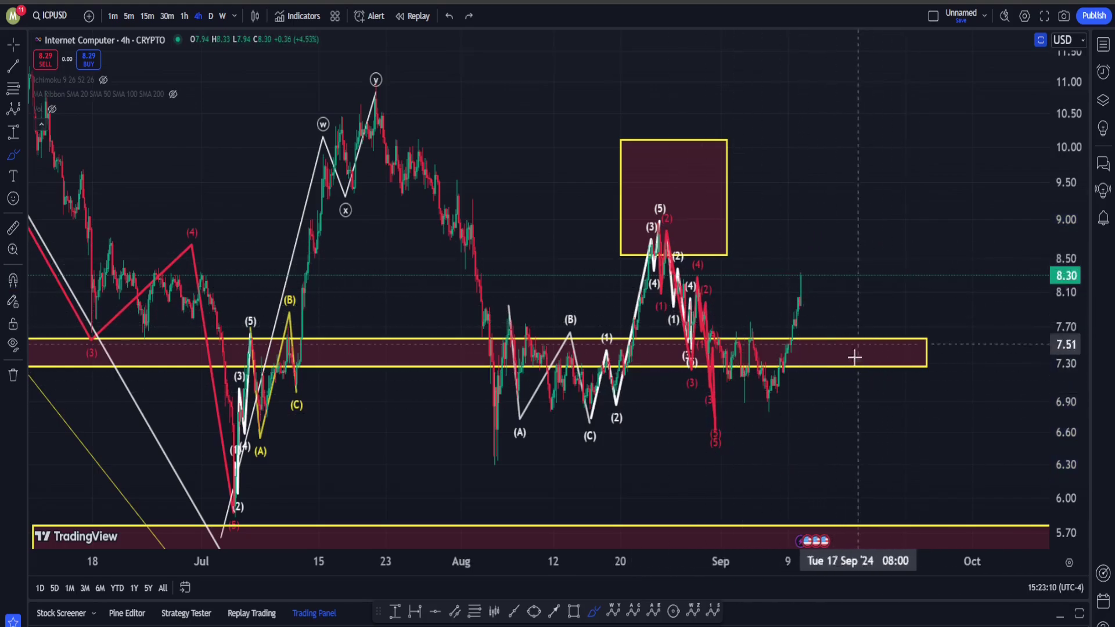
Step: Check the MACD and Stoch RSI panes beneath the long-term 4-hour wave count, and restore the maximised price chart
scroll(751, 329, "down", 5)
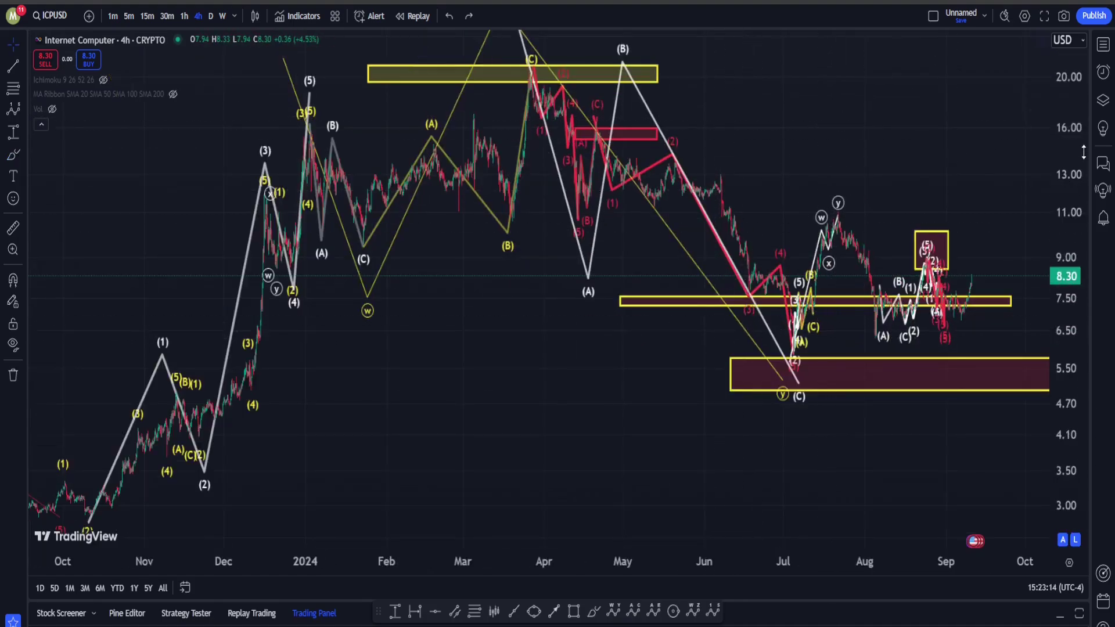
left_click_drag(1081, 154, 1079, 292)
scroll(727, 412, "down", 1)
double_click(620, 413)
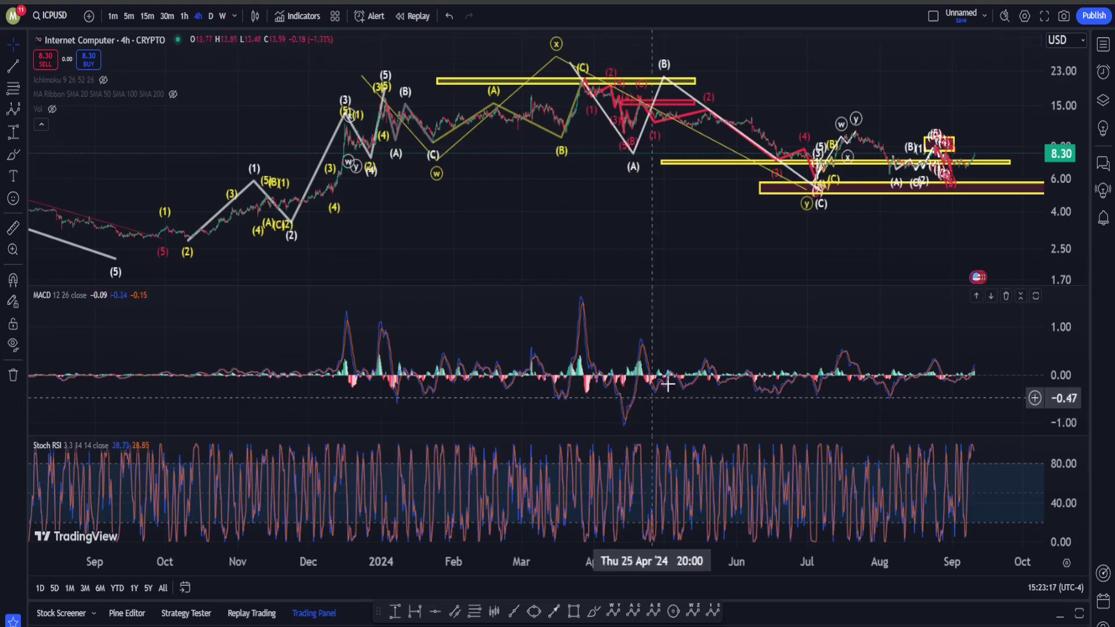
double_click(713, 228)
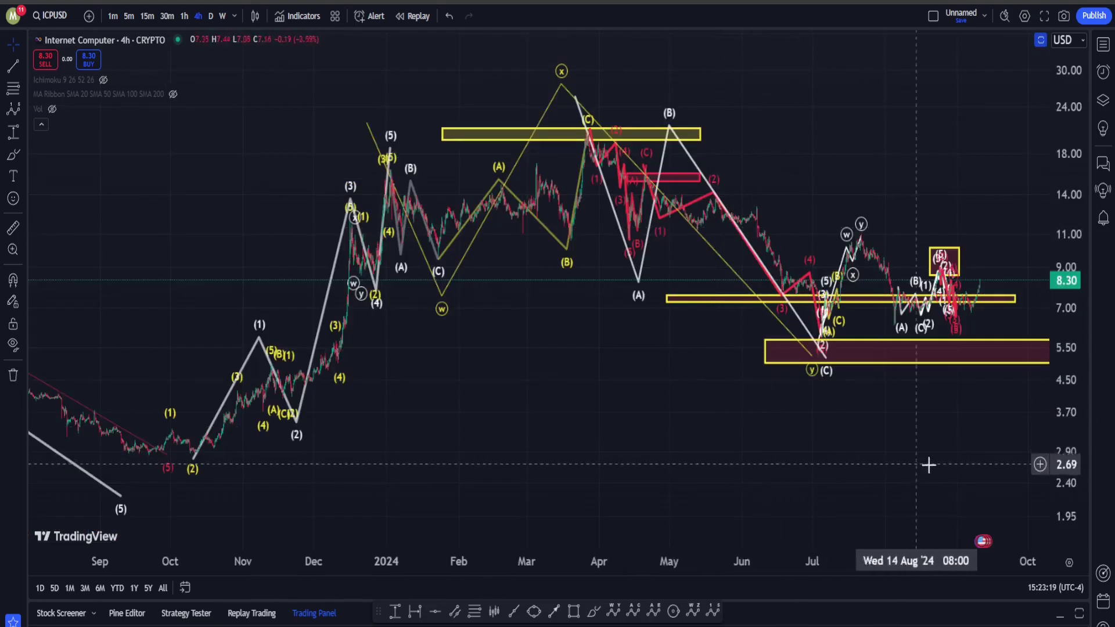
Step: Switch the chart to the daily timeframe and frame the projected five-wave rise across 2025 and 2026
left_click_drag(925, 462, 811, 461)
left_click_drag(811, 461, 697, 457)
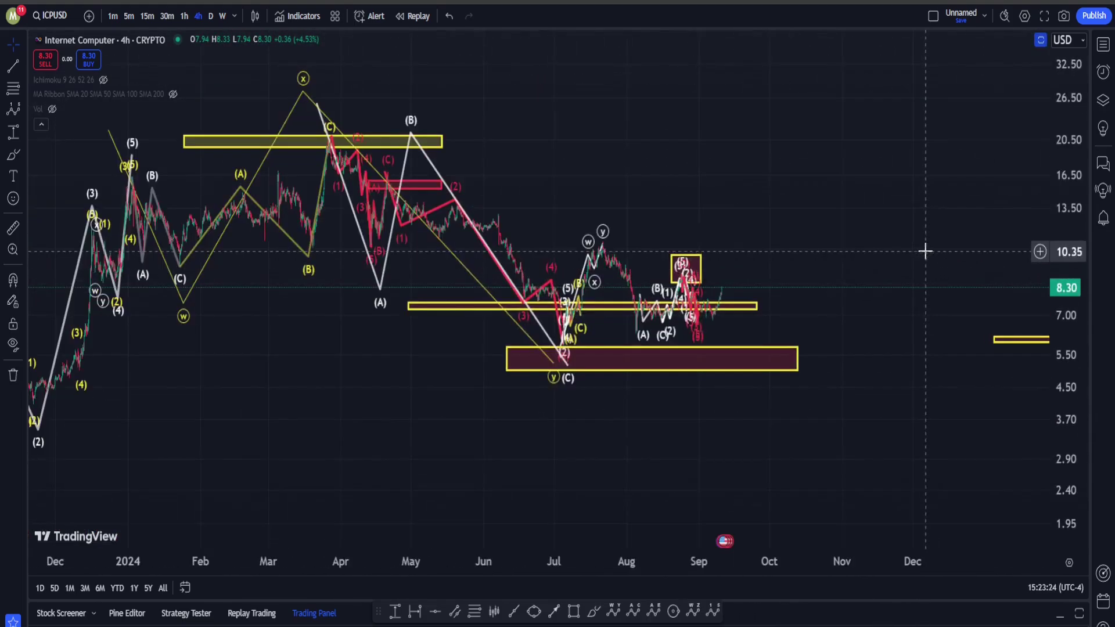
left_click_drag(925, 249, 533, 238)
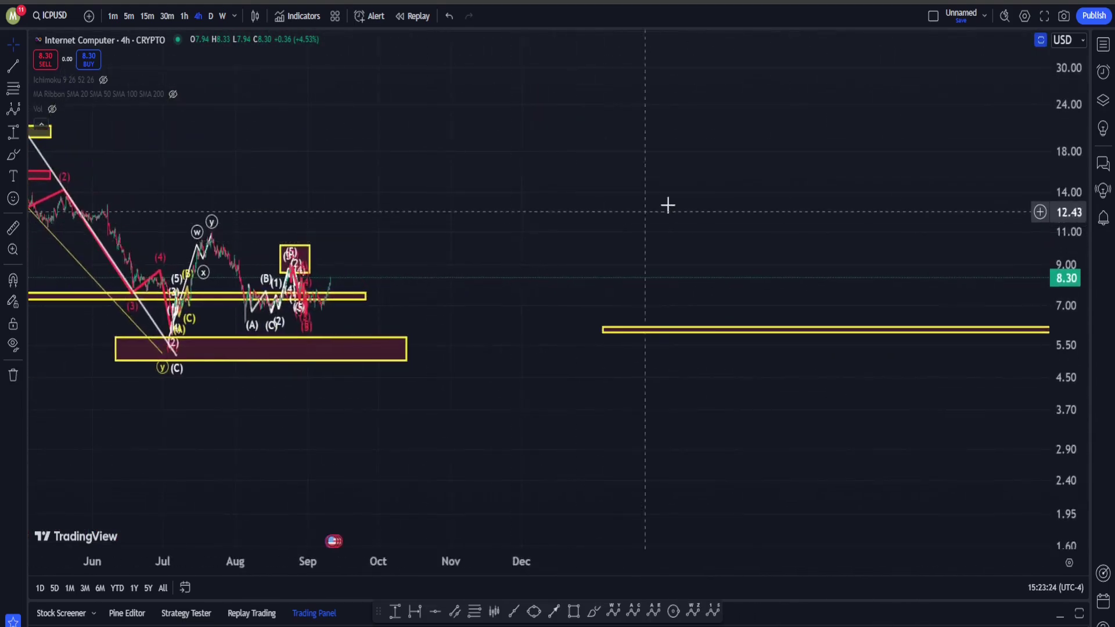
left_click_drag(994, 273, 693, 242)
left_click_drag(1065, 366, 1065, 231)
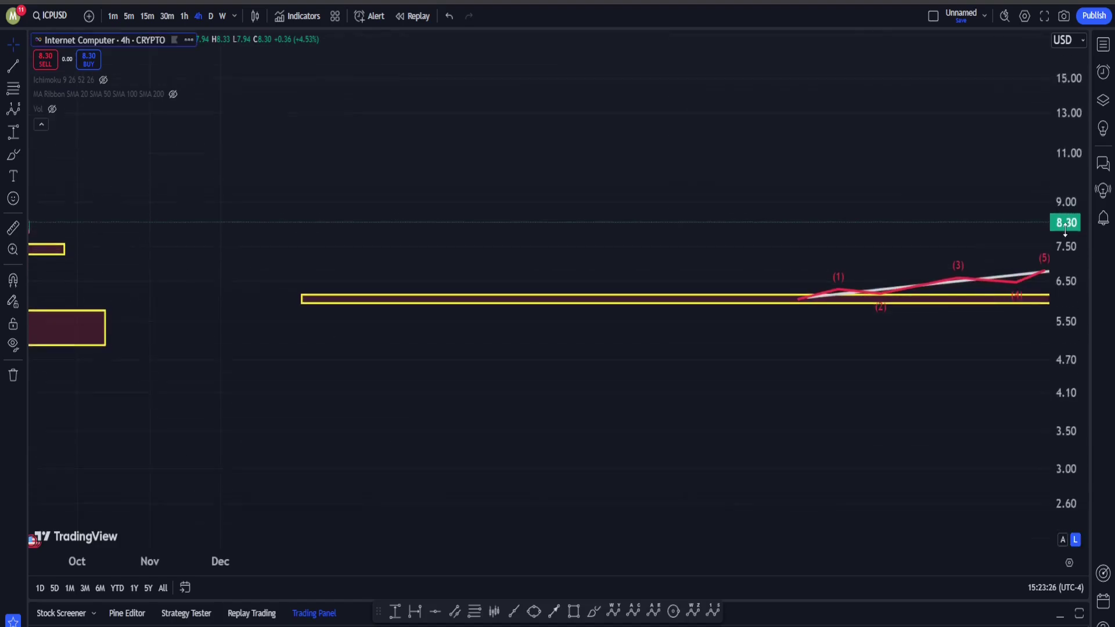
left_click(212, 17)
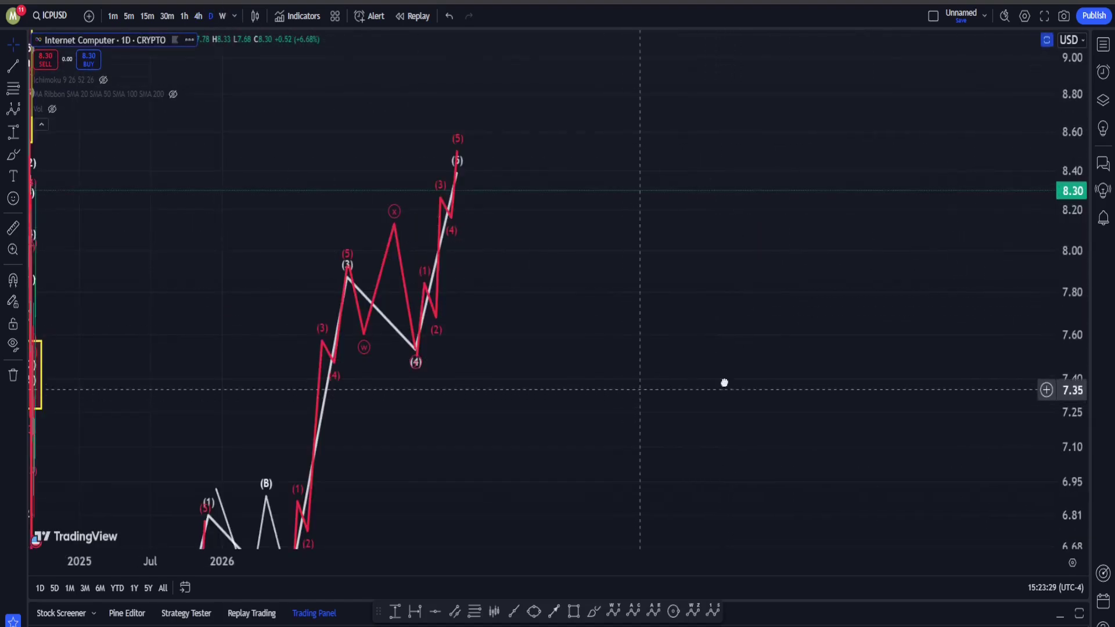
left_click_drag(639, 390, 731, 382)
left_click_drag(1066, 284, 1063, 104)
left_click_drag(747, 511, 876, 225)
scroll(730, 311, "up", 4)
left_click_drag(726, 269, 783, 315)
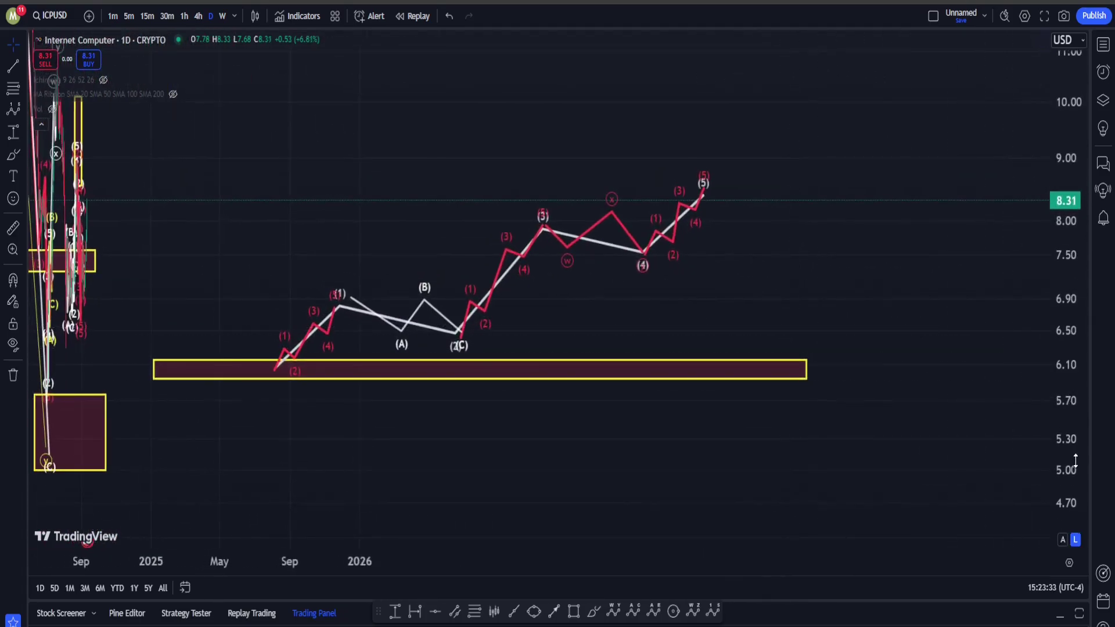
left_click_drag(1076, 461, 1069, 201)
left_click_drag(808, 250, 833, 283)
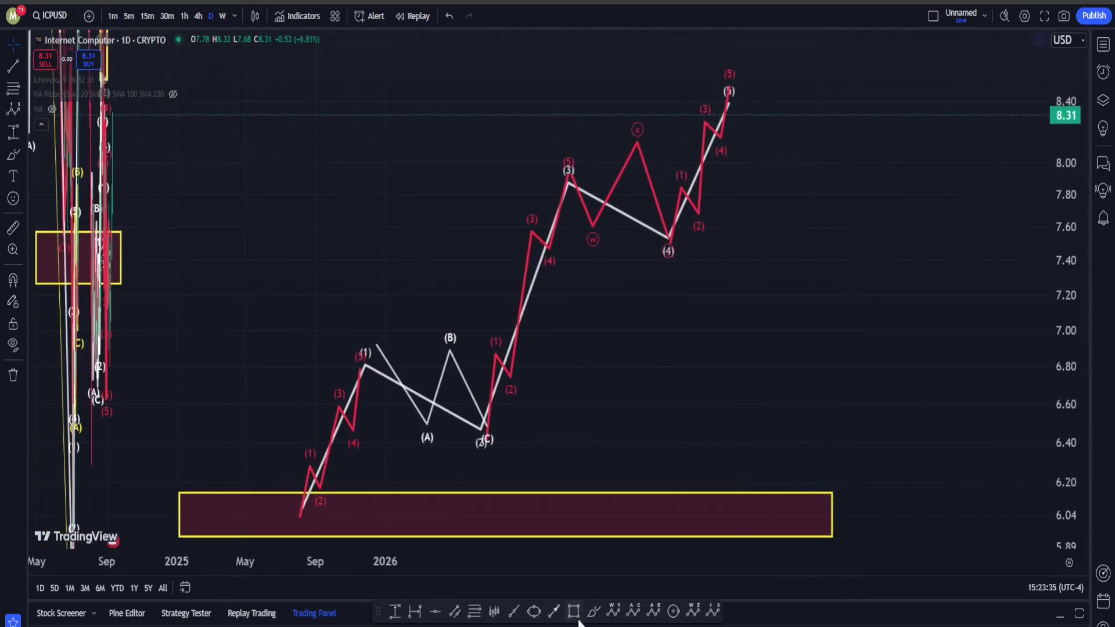
Step: Mark the projection's start, its wave (2) and (4) lows and its wave (3) high with green brush strokes
mouse_move(350, 486)
left_mouse_down()
mouse_move(253, 584)
mouse_move(304, 447)
mouse_move(237, 471)
left_mouse_up()
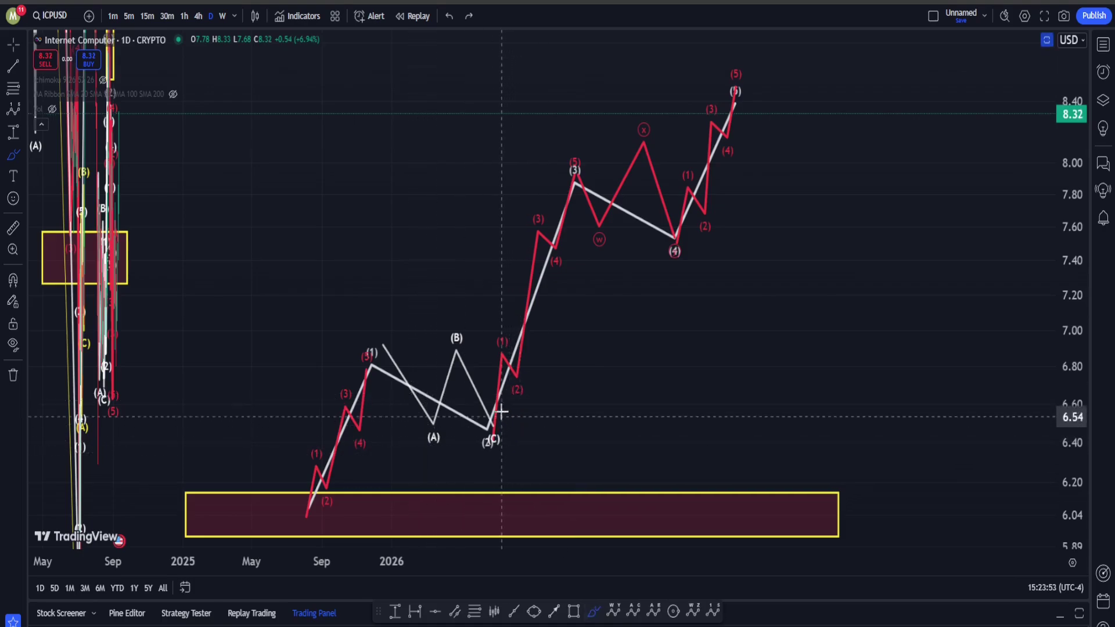
mouse_move(542, 400)
left_mouse_down()
mouse_move(327, 421)
mouse_move(507, 457)
left_mouse_up()
mouse_move(737, 230)
left_mouse_down()
mouse_move(483, 196)
mouse_move(690, 289)
left_mouse_up()
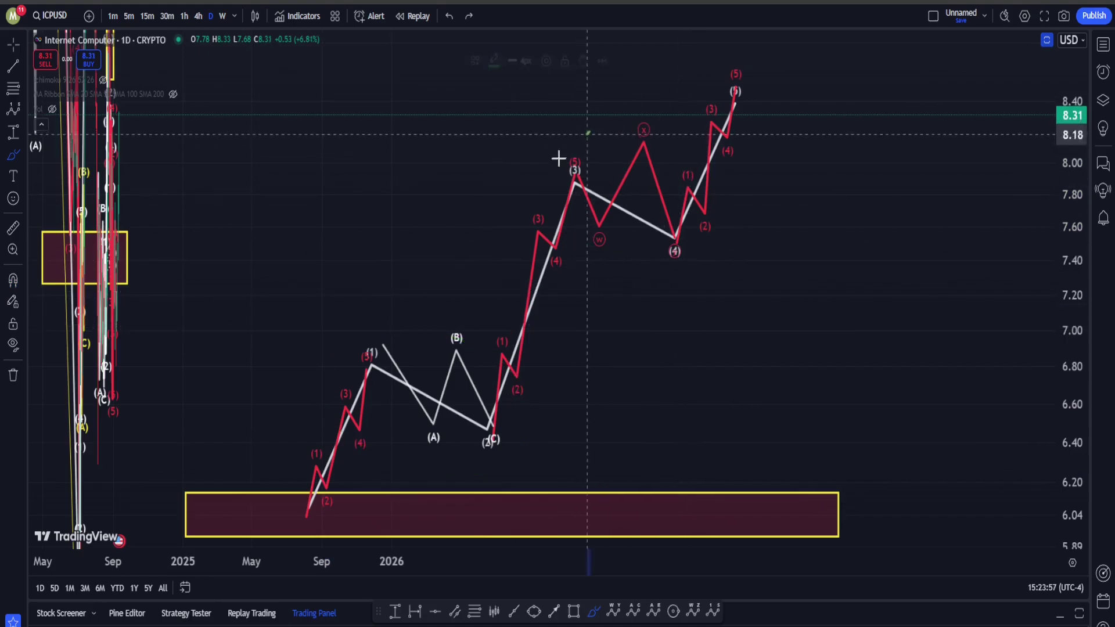
mouse_move(558, 158)
left_mouse_down()
mouse_move(597, 336)
mouse_move(562, 130)
left_mouse_up()
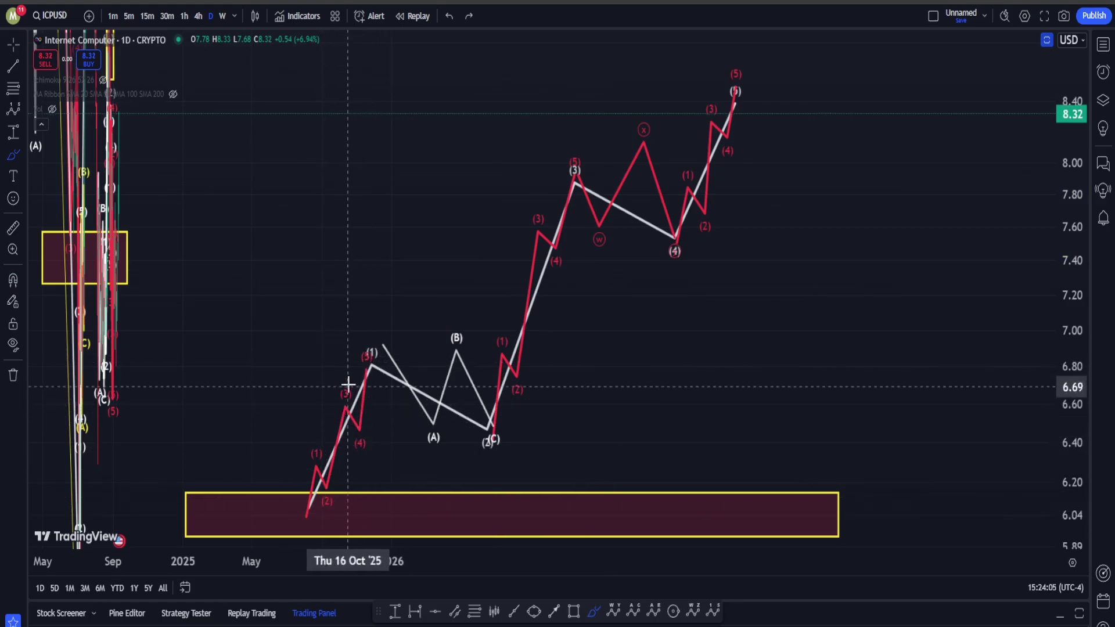
Step: Circle the projection's wave (1), (3) and (5) highs with the green brush, and undo the strokes
mouse_move(397, 345)
left_mouse_down()
mouse_move(324, 375)
mouse_move(400, 349)
left_mouse_up()
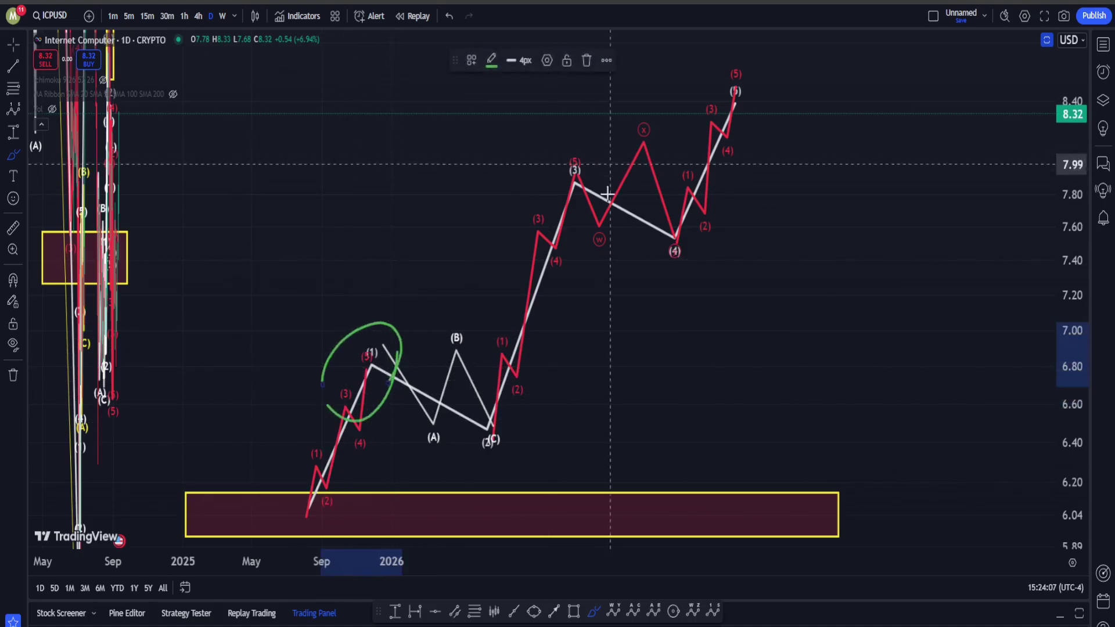
left_click_drag(612, 169, 625, 201)
left_click_drag(697, 124, 750, 121)
left_click_drag(793, 44, 794, 141)
key("ctrl+z")
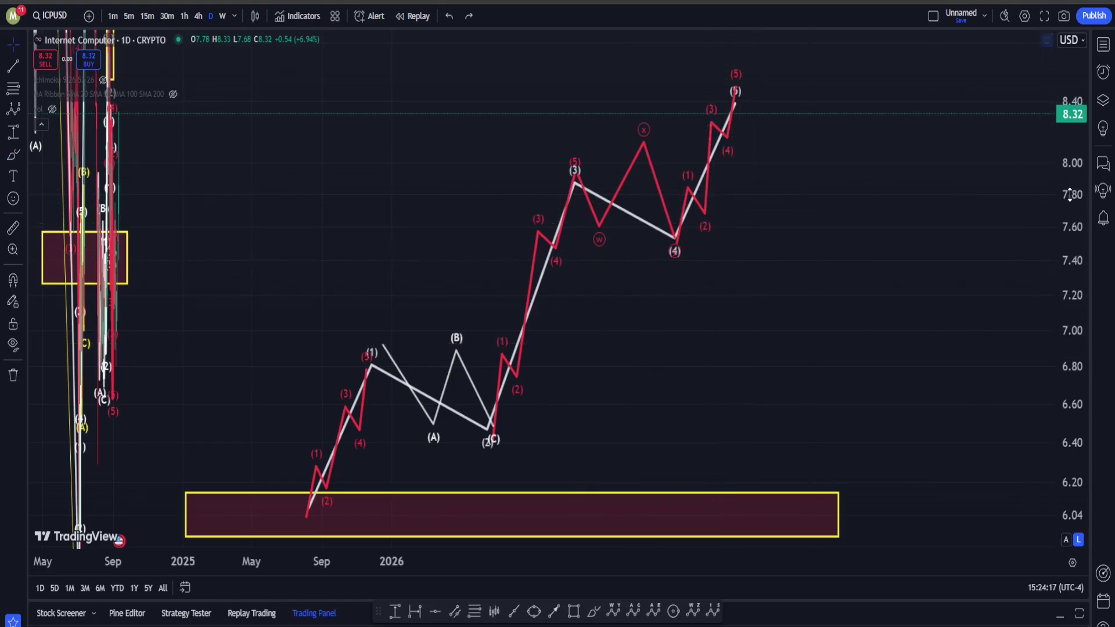
Step: Circle the whole projected five-wave structure with the green brush, and undo the stroke
left_click_drag(1069, 195, 935, 355)
right_click(936, 356)
left_click(580, 613)
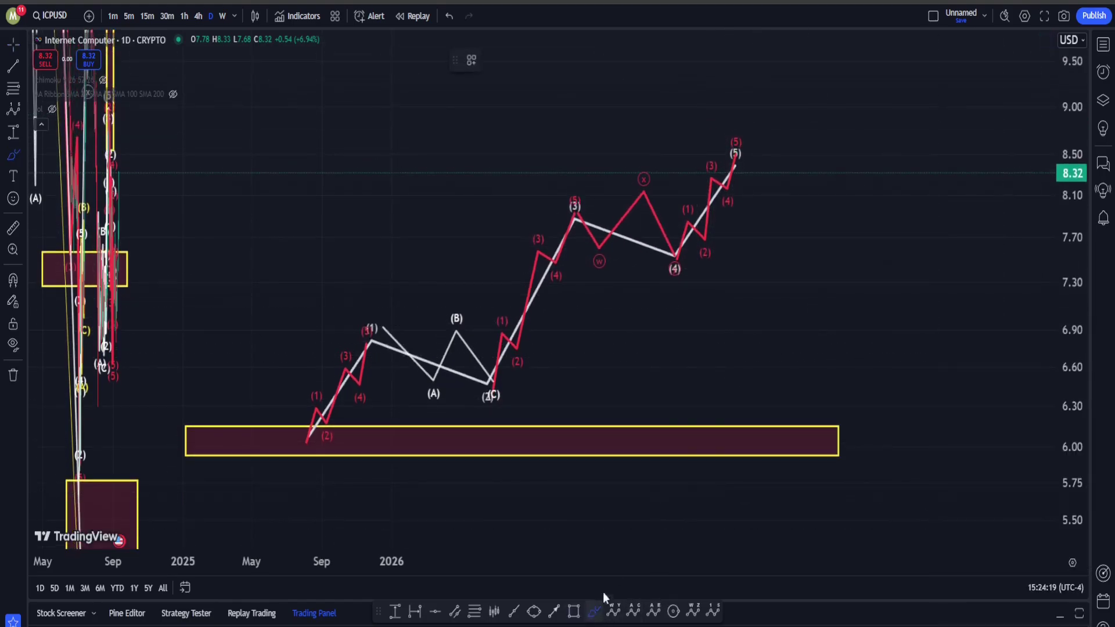
mouse_move(839, 246)
left_mouse_down()
mouse_move(241, 326)
mouse_move(854, 184)
mouse_move(765, 411)
left_mouse_up()
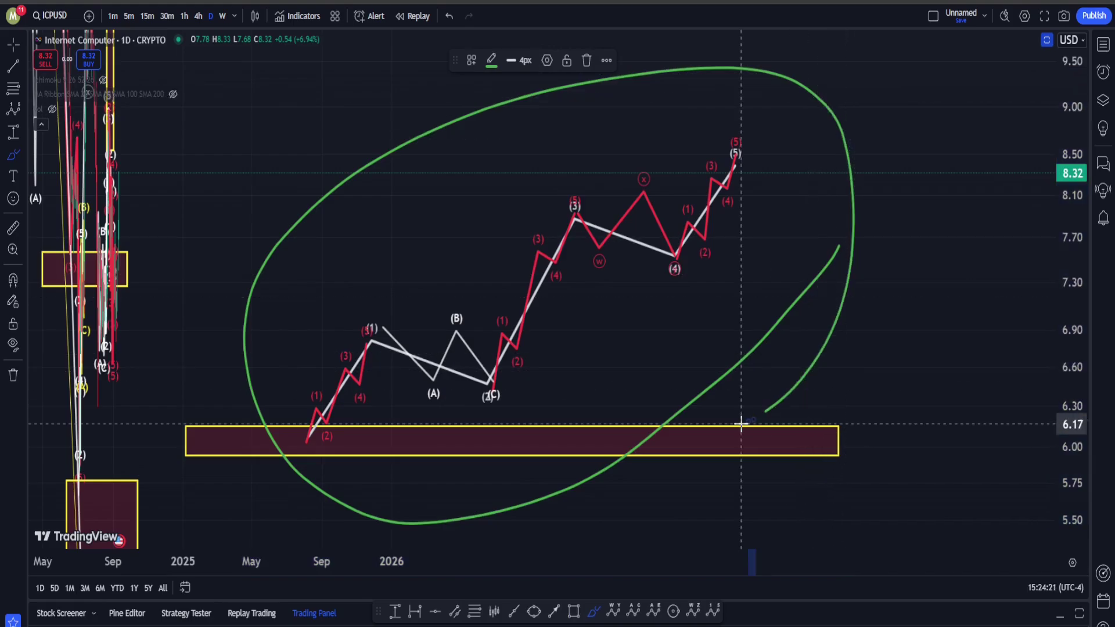
key("ctrl+z")
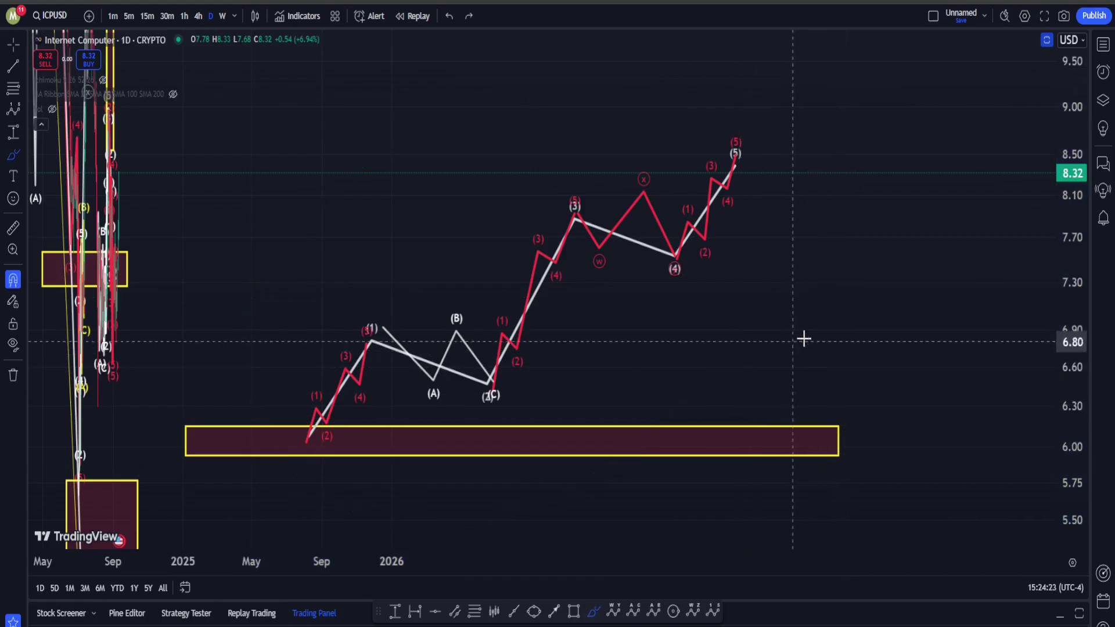
Step: Resize the large support zone under the July 2024 low so its lower corner sits at 4.71 on 9 October 2024
scroll(1068, 268, "down", 3)
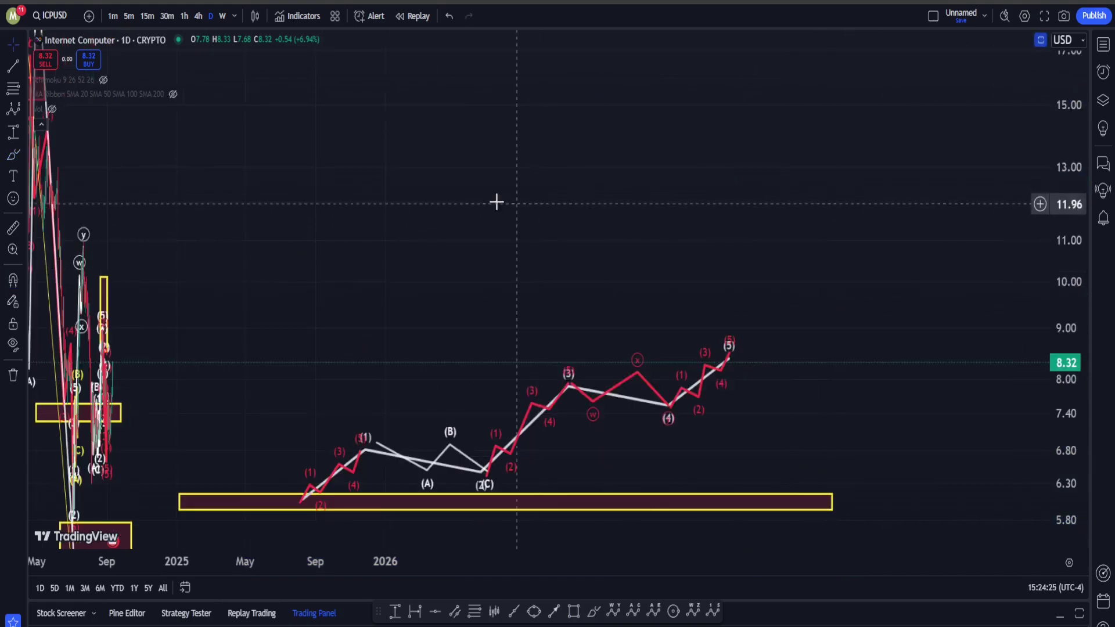
left_click_drag(247, 184, 833, 165)
left_click_drag(746, 123, 870, 127)
scroll(535, 233, "up", 3)
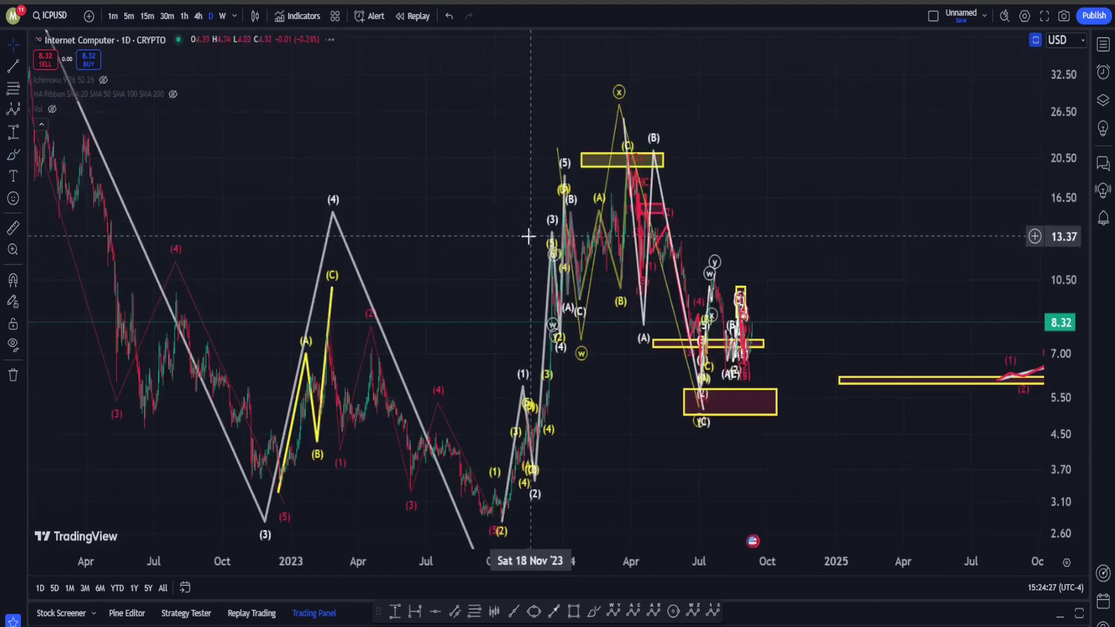
scroll(529, 236, "up", 9)
left_click_drag(338, 177, 922, 302)
left_click_drag(1068, 176, 1067, 361)
left_click_drag(1028, 353, 1021, 360)
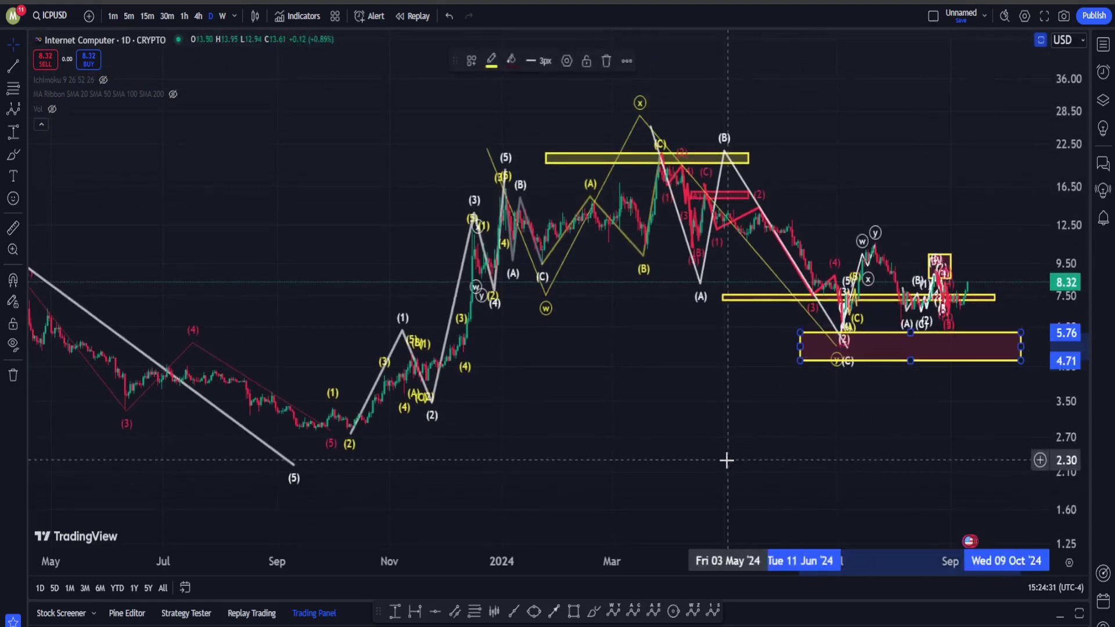
left_click_drag(726, 460, 606, 493)
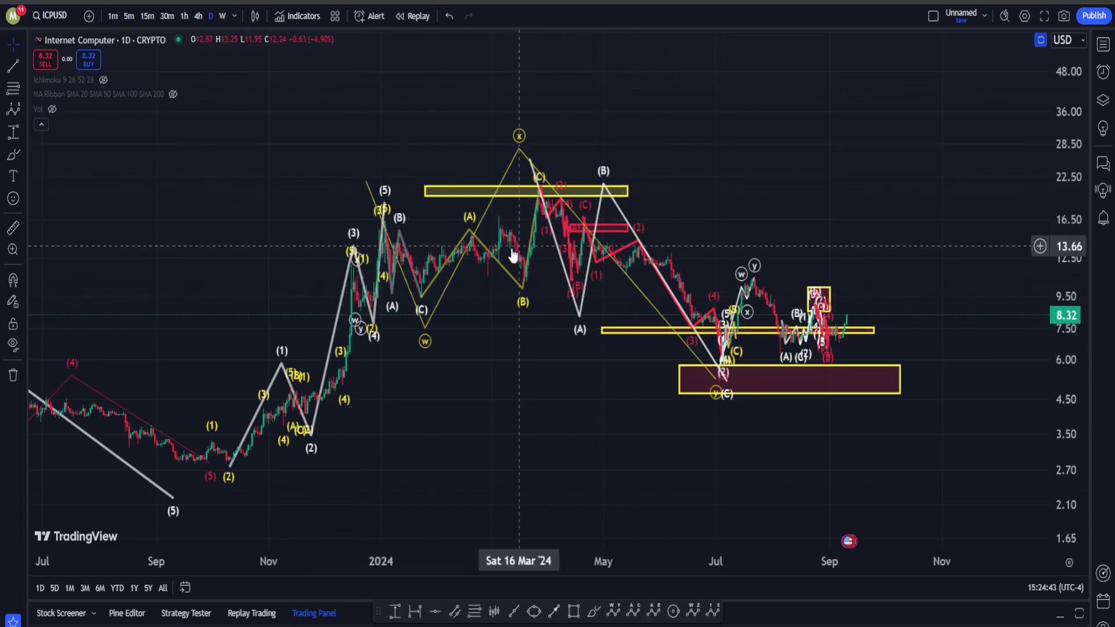
Step: Draw an Elliott impulse wave from the September 2023 low, placing waves (1) to (5) at 39.49, 3.30, 271.60, 95.13 and 556.13, and delete it
scroll(826, 251, "down", 3)
left_click_drag(911, 147, 651, 169)
left_click_drag(1061, 157, 1061, 368)
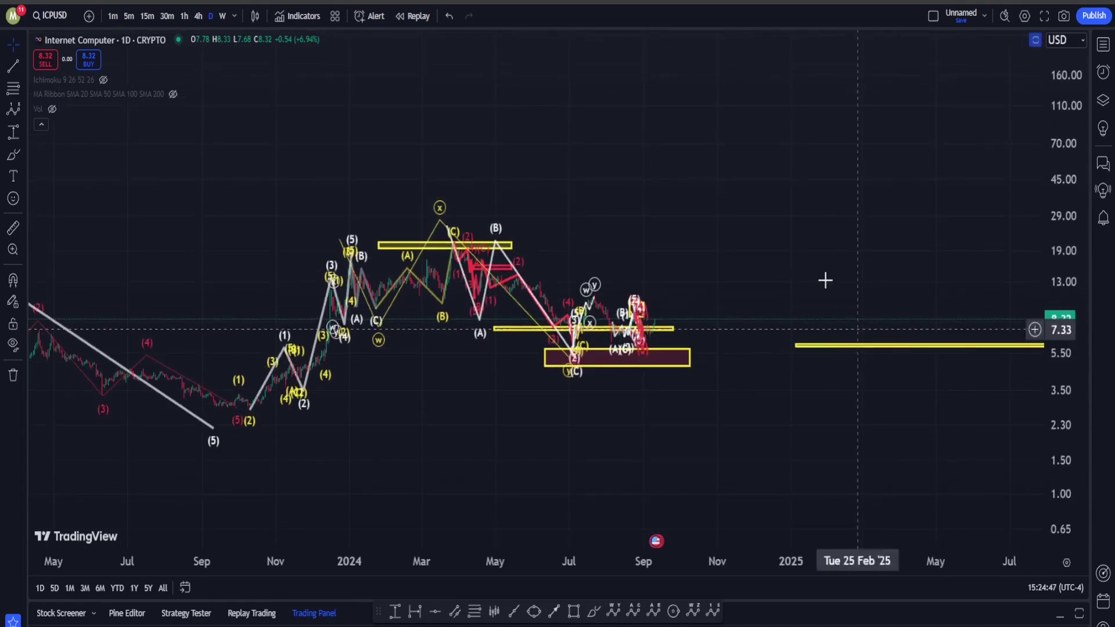
scroll(833, 255, "down", 5)
left_click_drag(901, 182, 557, 257)
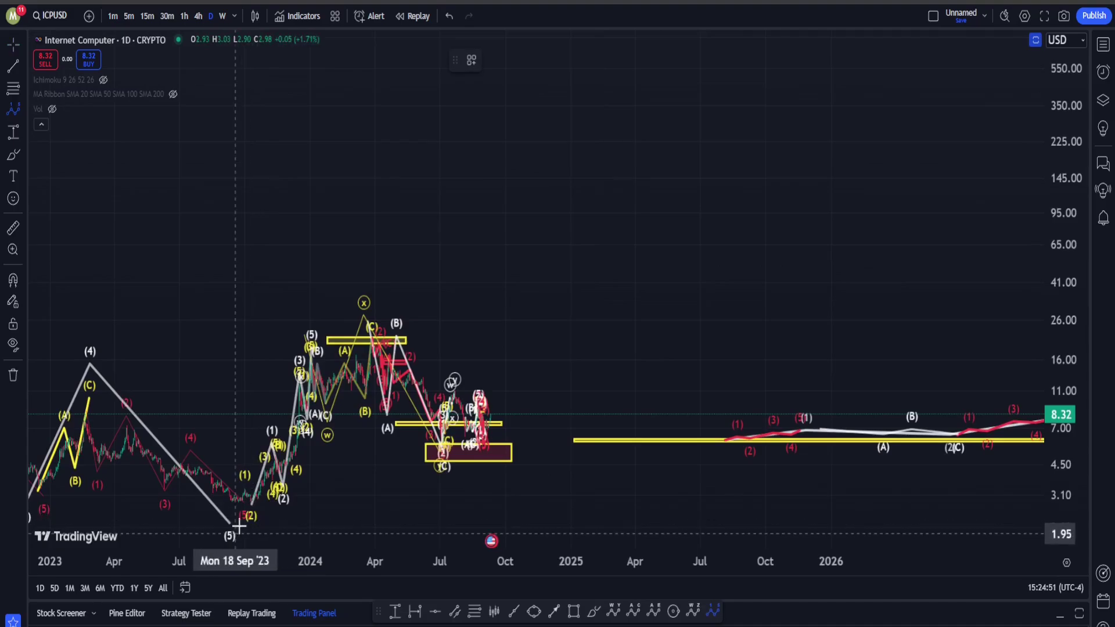
left_click(308, 286)
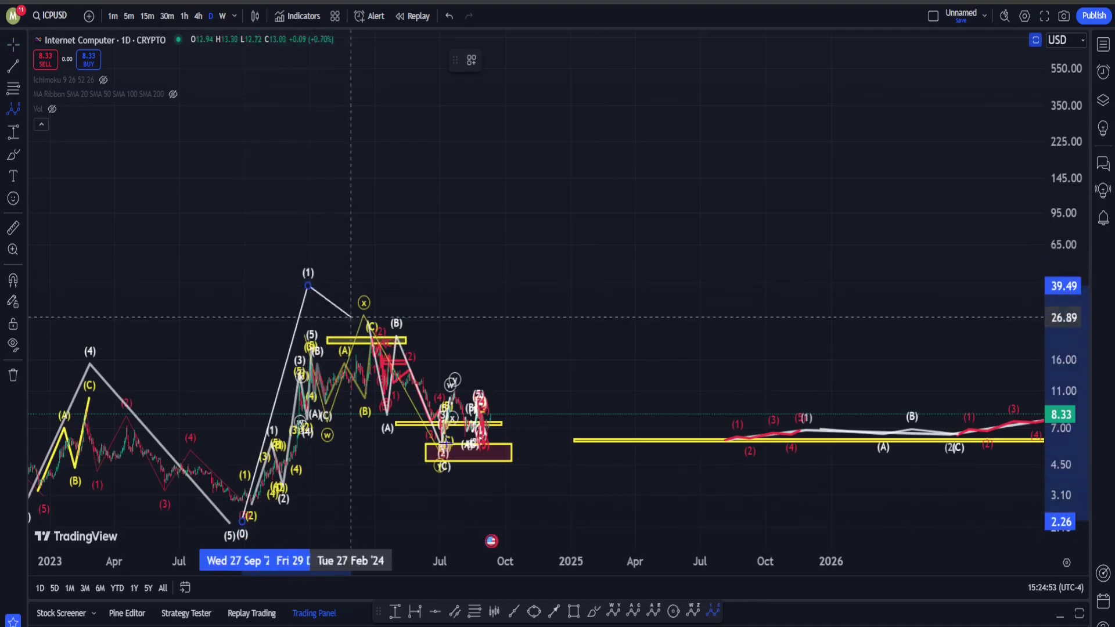
left_click(471, 491)
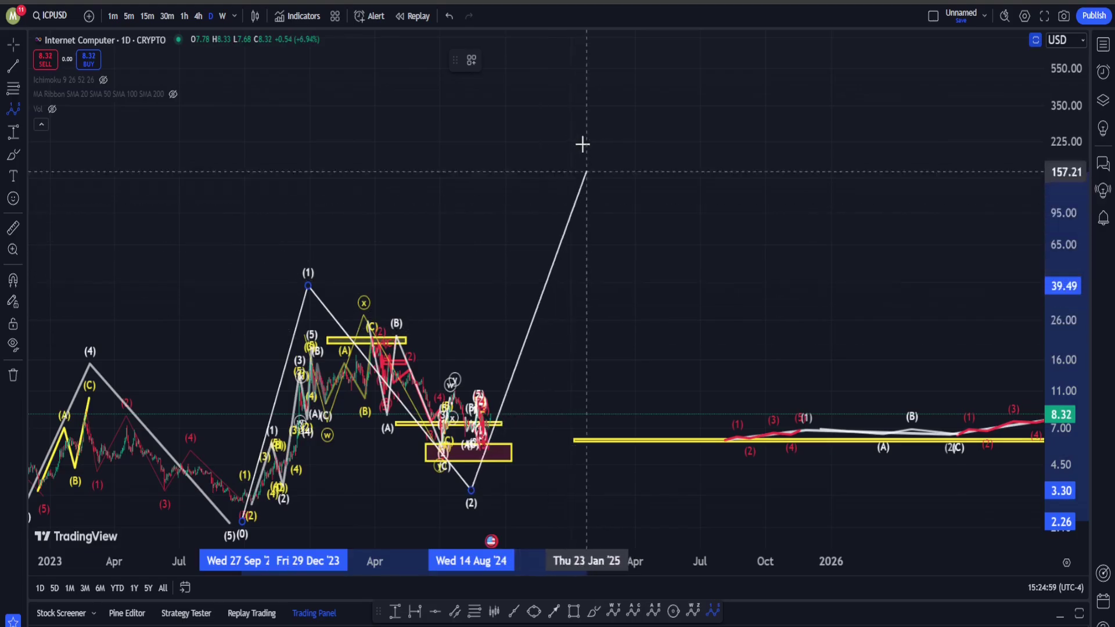
left_click(588, 125)
left_click(734, 213)
left_click(771, 67)
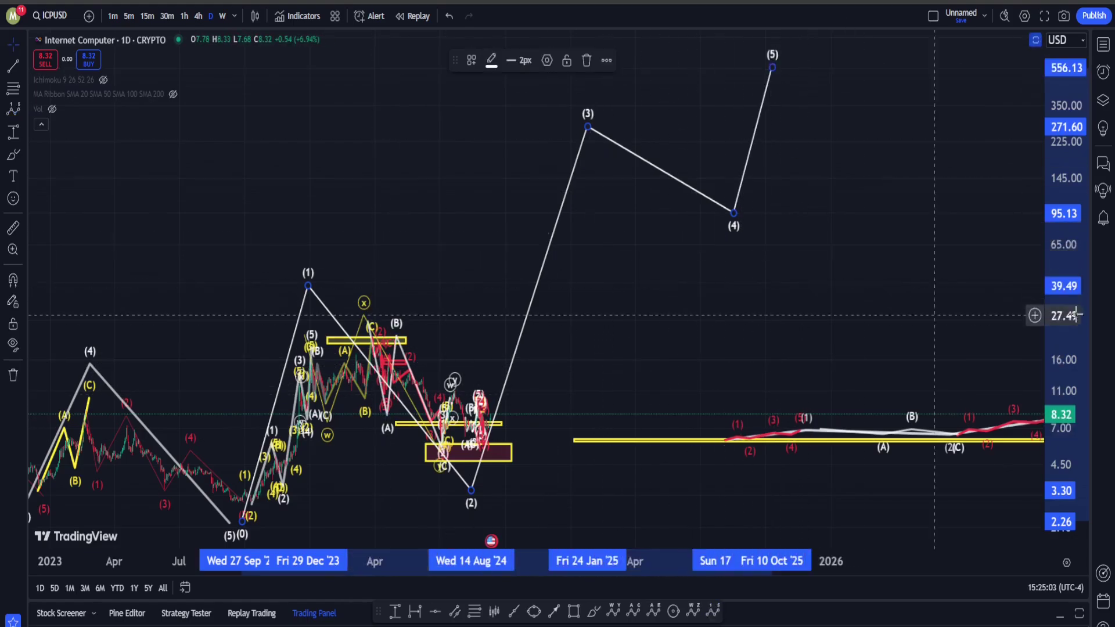
key("Delete")
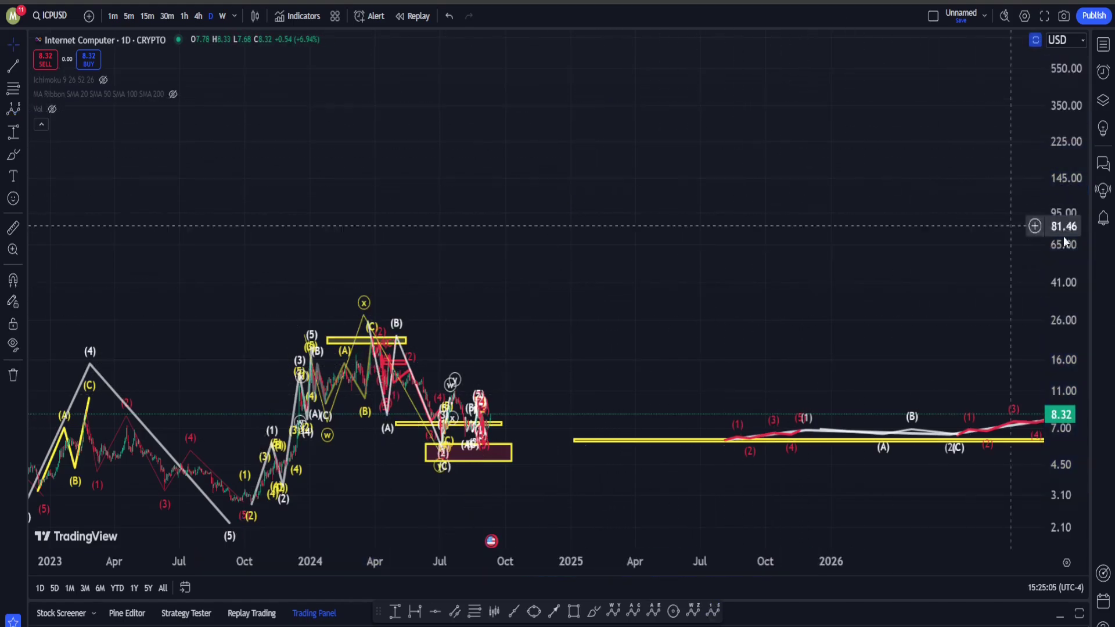
Step: Reset the price scale to automatic fit and switch the chart to the 4-hour timeframe around the 2024 decline
double_click(1068, 217)
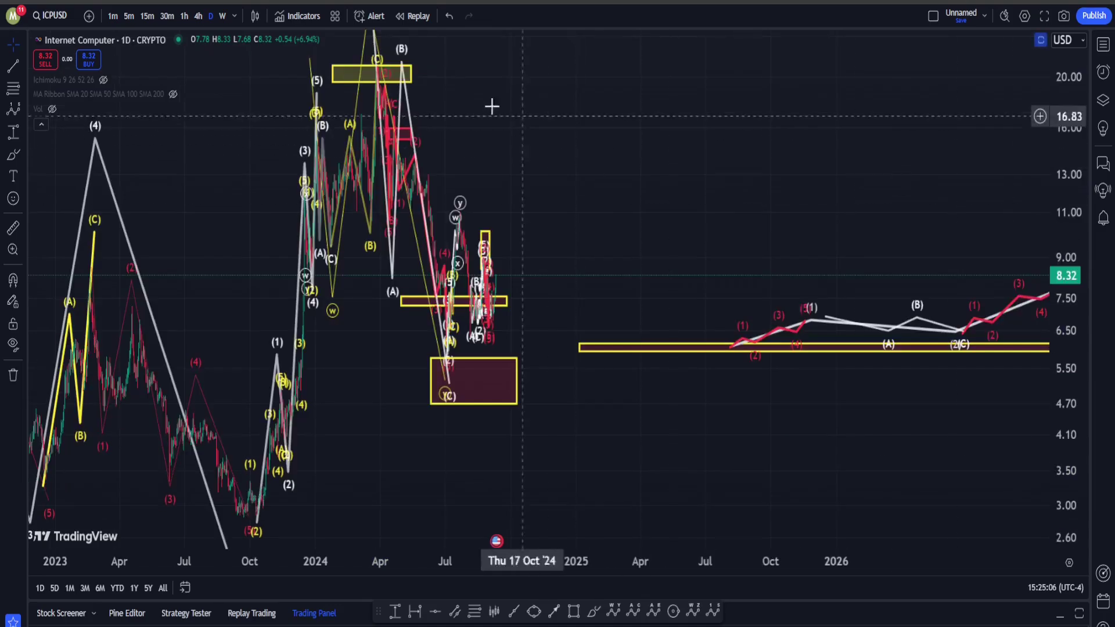
left_click(195, 17)
right_click(641, 253)
left_click_drag(411, 158, 834, 199)
left_click_drag(1067, 152, 1068, 301)
left_click_drag(839, 282, 1013, 264)
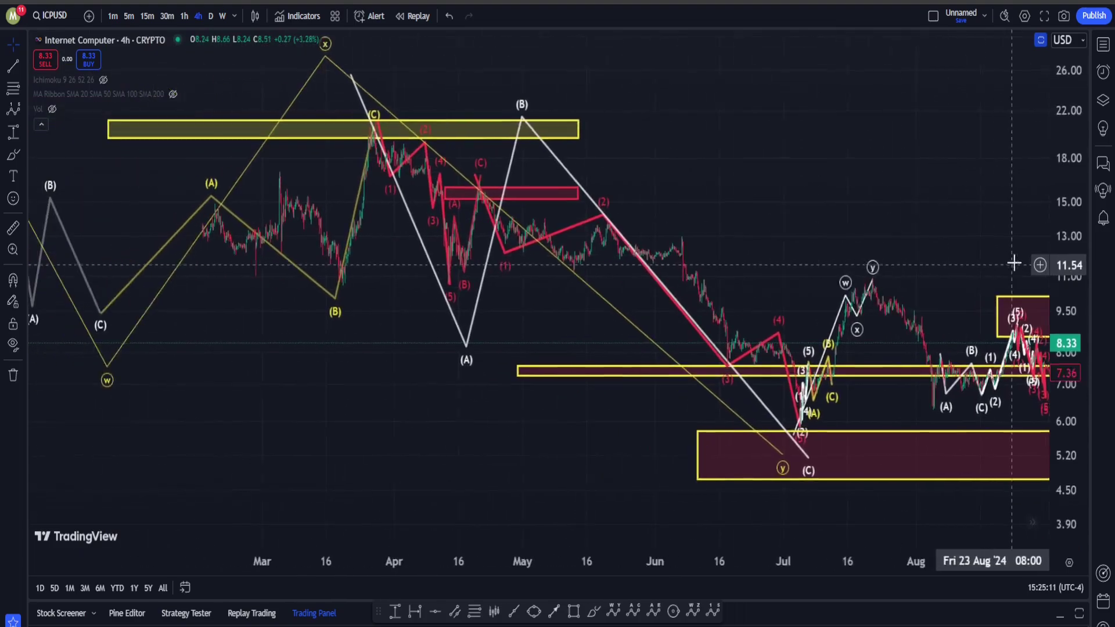
Step: View the December 2023 to September 2024 wave count with the MACD and Stoch RSI panes, and maximise the price chart again
scroll(1013, 263, "down", 5)
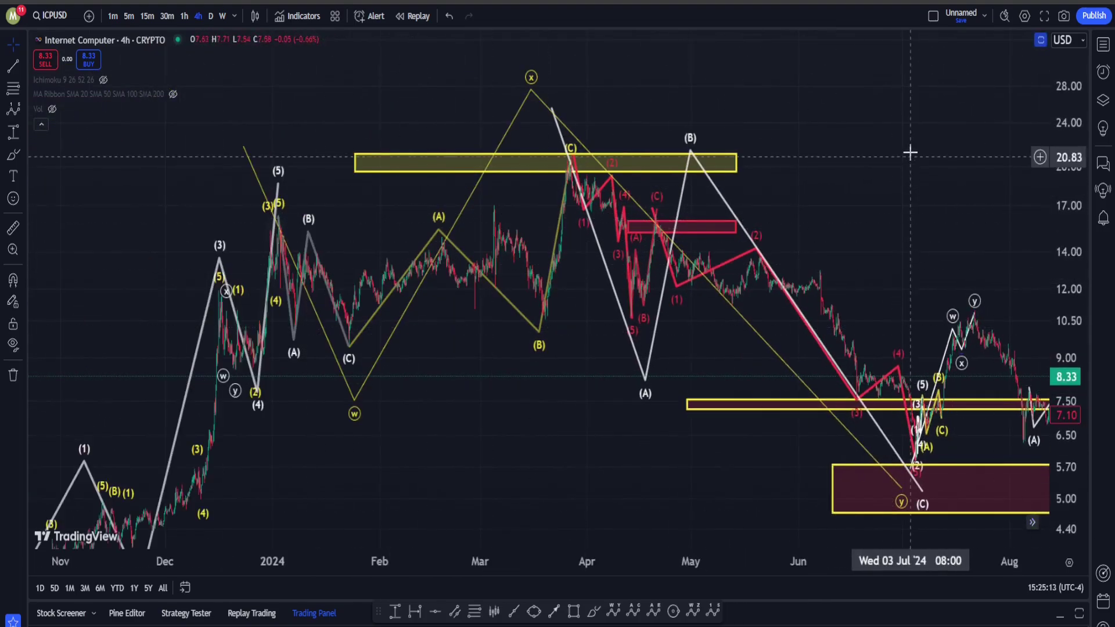
left_click_drag(910, 153, 777, 155)
double_click(776, 157)
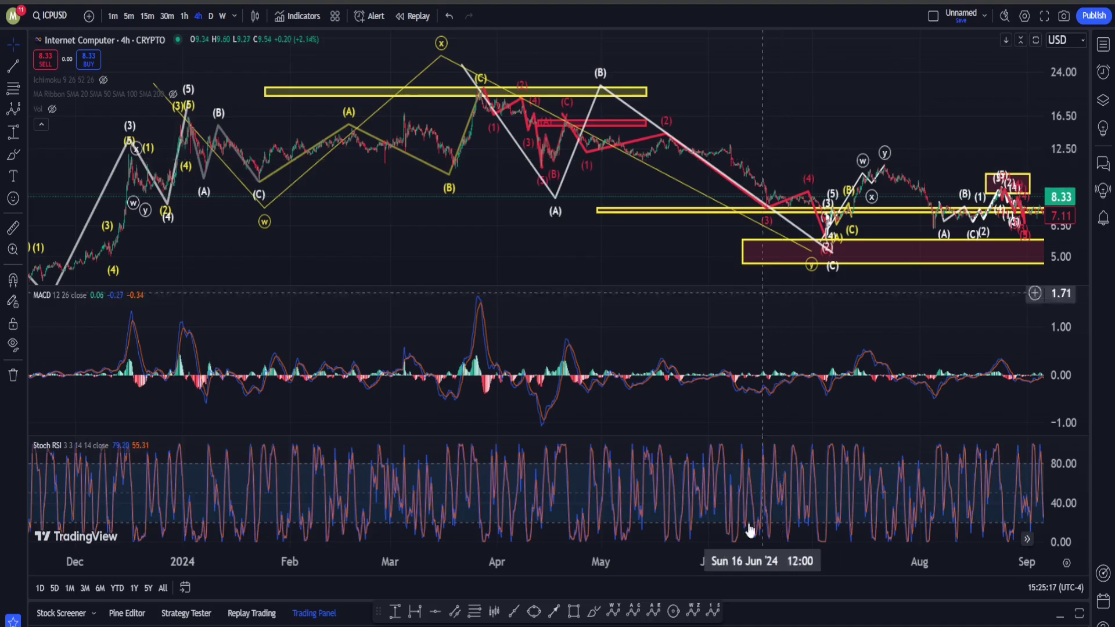
double_click(630, 267)
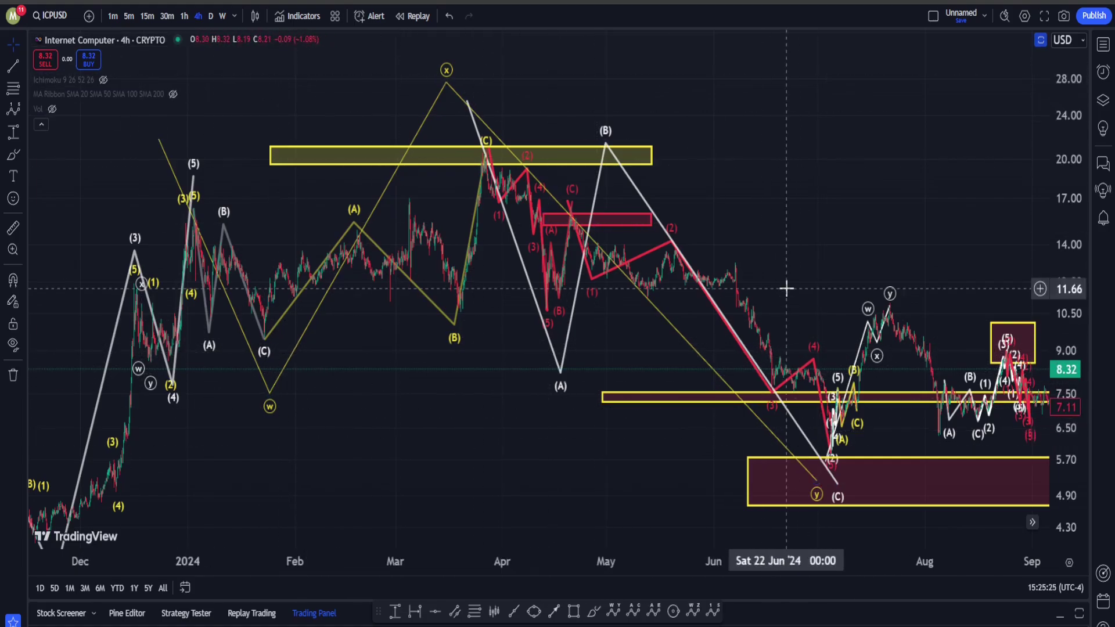
Step: Draw a red ABC correction in the empty area above price, starting at 285.97 with (A) 116.13, (B) 228.57 and (C) 75.72
scroll(423, 211, "up", 3)
left_click_drag(423, 212, 966, 236)
scroll(966, 235, "left", 10)
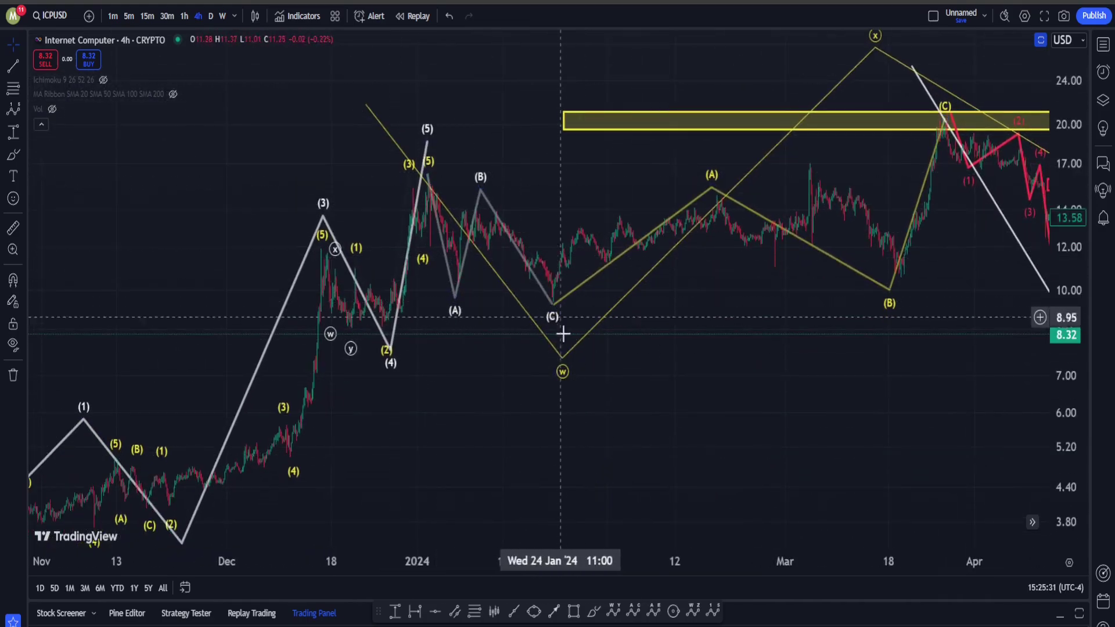
left_click_drag(669, 386, 262, 463)
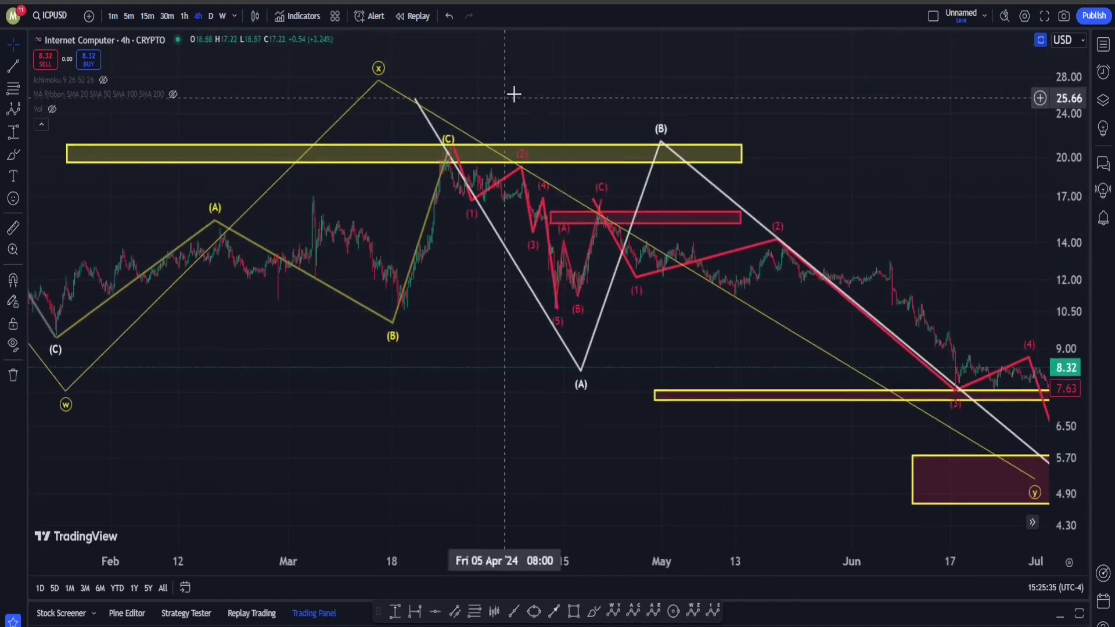
left_click_drag(514, 94, 687, 515)
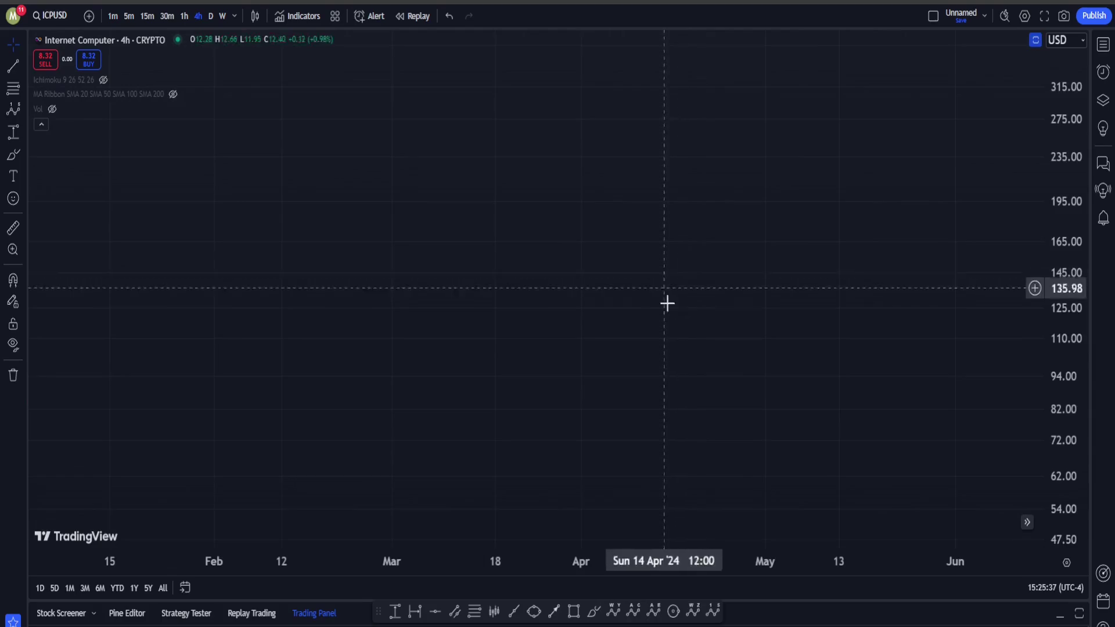
left_click(353, 110)
left_click(466, 325)
left_click(608, 164)
left_click(773, 428)
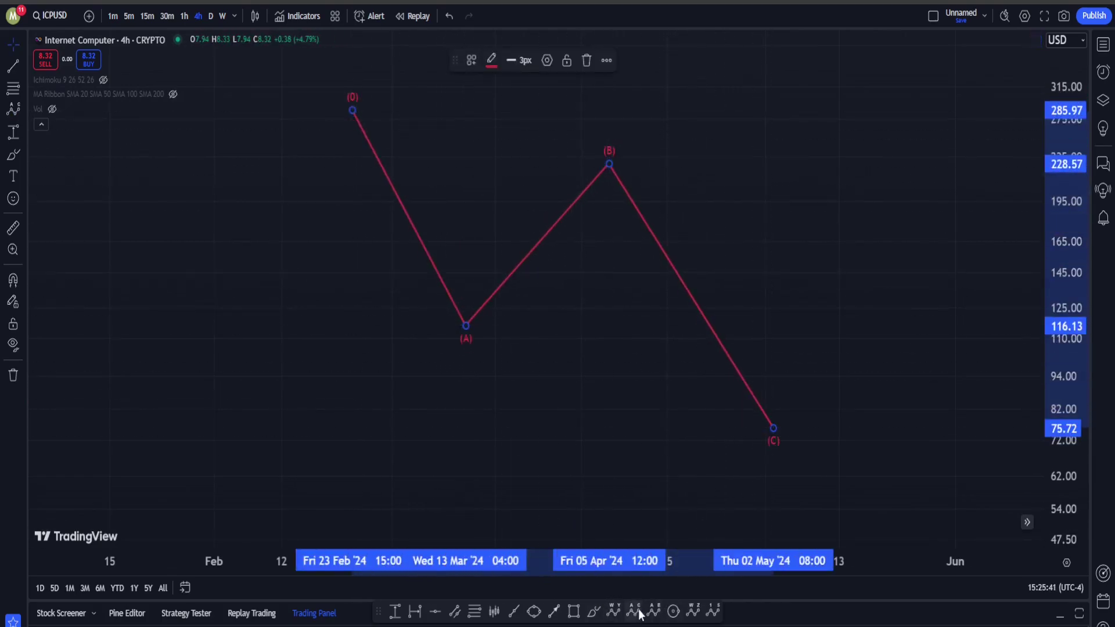
Step: Draw a five-wave decline along leg (A) from 291.85, placing waves (1) to (5) at 221.13, 263.60, 144.18, 184.57 and 110.36
left_click(713, 610)
left_click(353, 106)
left_click(362, 172)
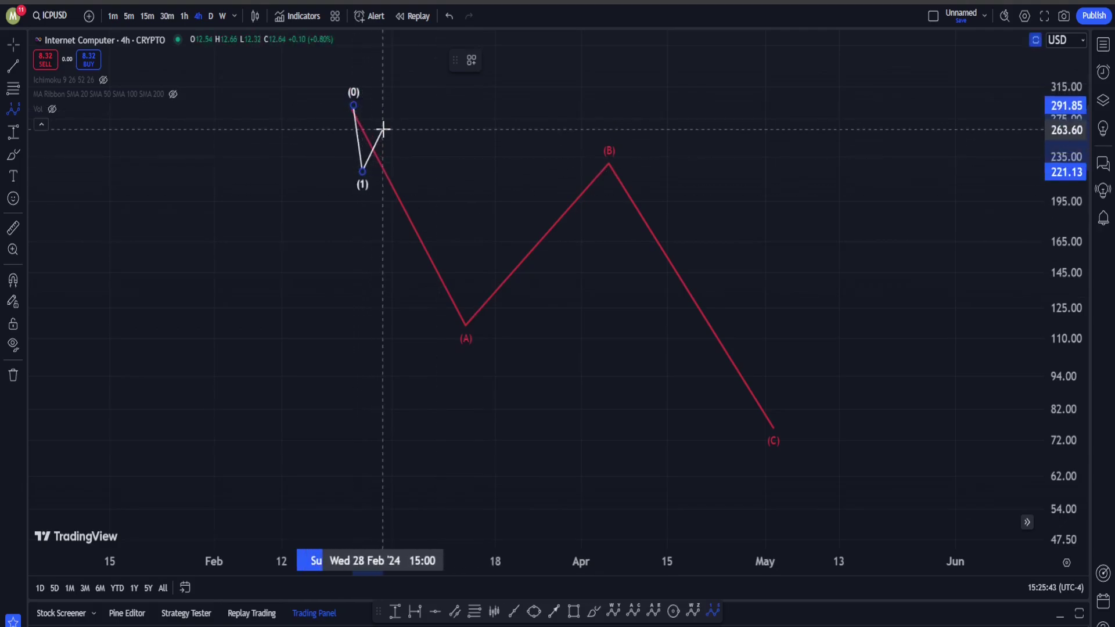
left_click(383, 129)
left_click(409, 273)
left_click(435, 216)
left_click(462, 337)
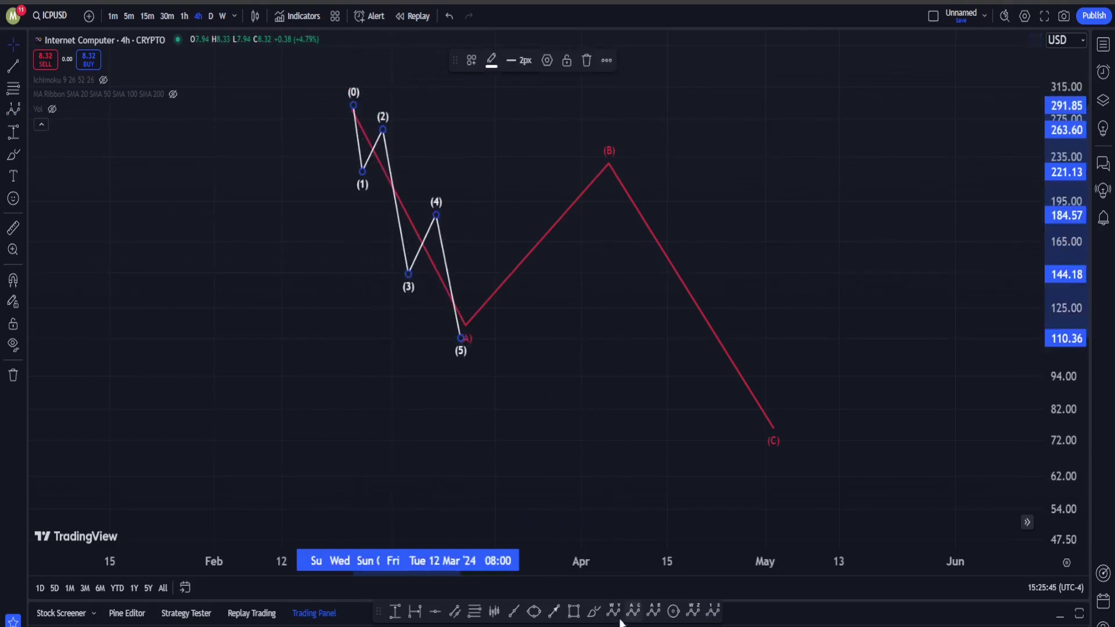
Step: Draw a yellow w-x-y combination along leg (B) from 108.69, placing w at 188.37, x at 132.57 and y near the (B) peak
left_click(613, 611)
left_click(472, 342)
left_click(509, 210)
left_click(544, 293)
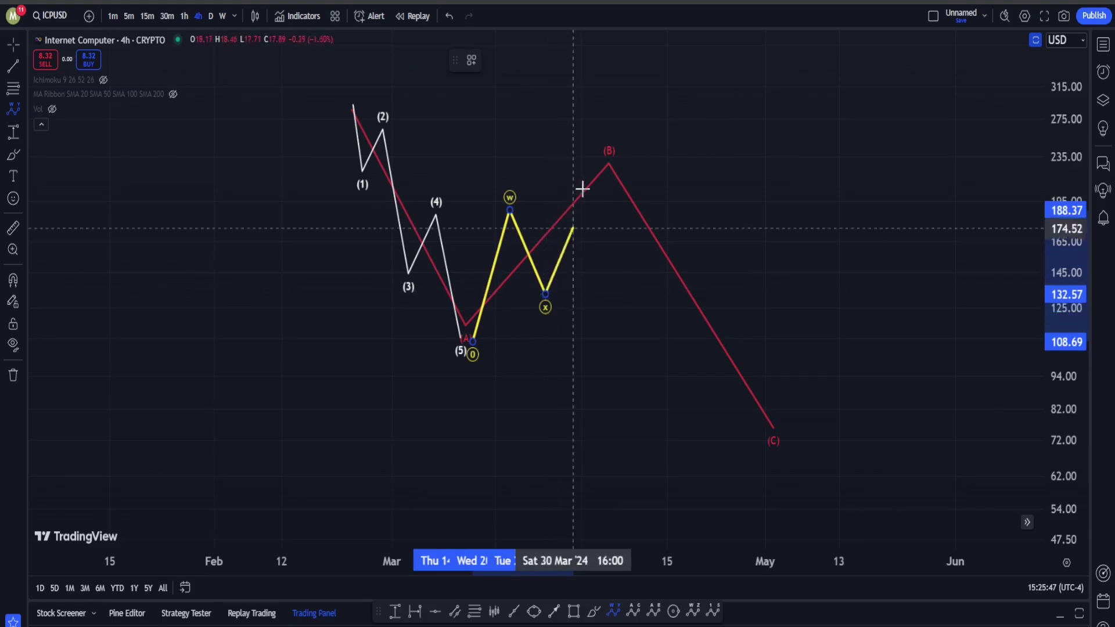
left_click(598, 156)
Step: Draw a five-wave decline along leg (C) from 236.27, placing waves (1) to (5) at 187.89, 211.23, 114.66, 142.72 and 73.63
left_click(713, 611)
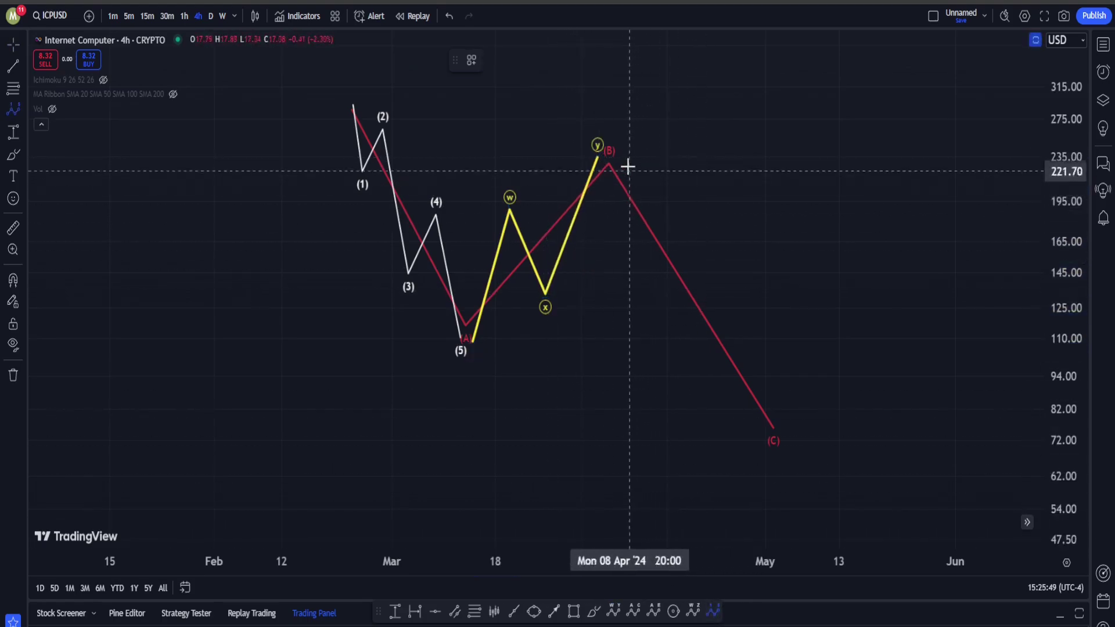
left_click(611, 154)
left_click(630, 210)
left_click(654, 182)
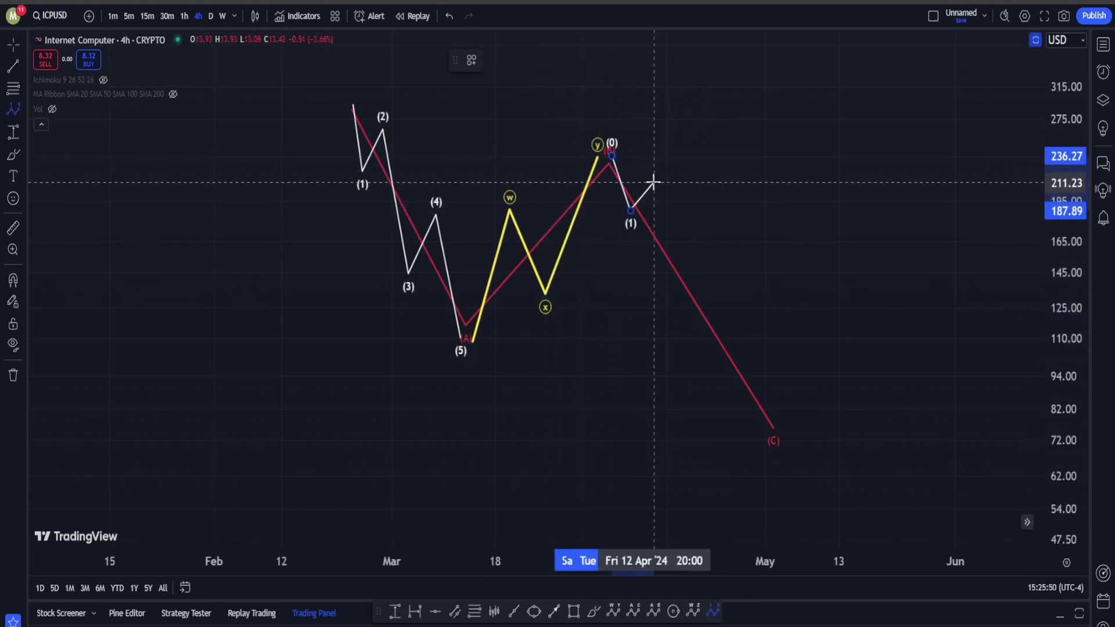
left_click(690, 329)
left_click(717, 278)
left_click(772, 435)
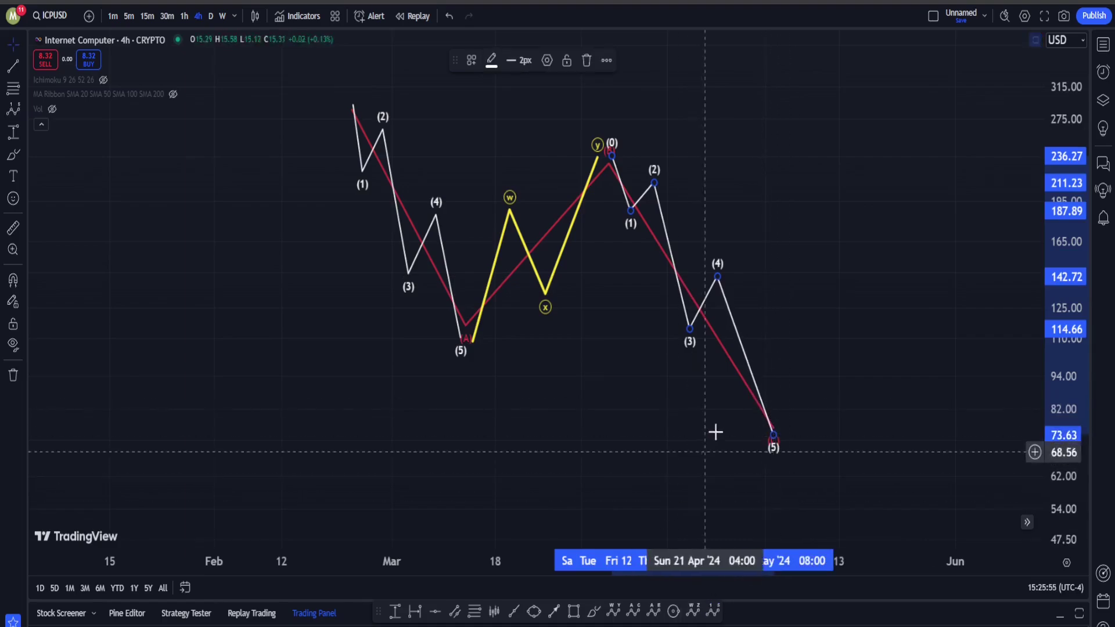
Step: Undo the four example wave drawings and bring the 2024 price action back into view
key("ctrl+z")
key("ctrl+z")
key("ctrl+z")
key("ctrl+z")
key("ctrl+z")
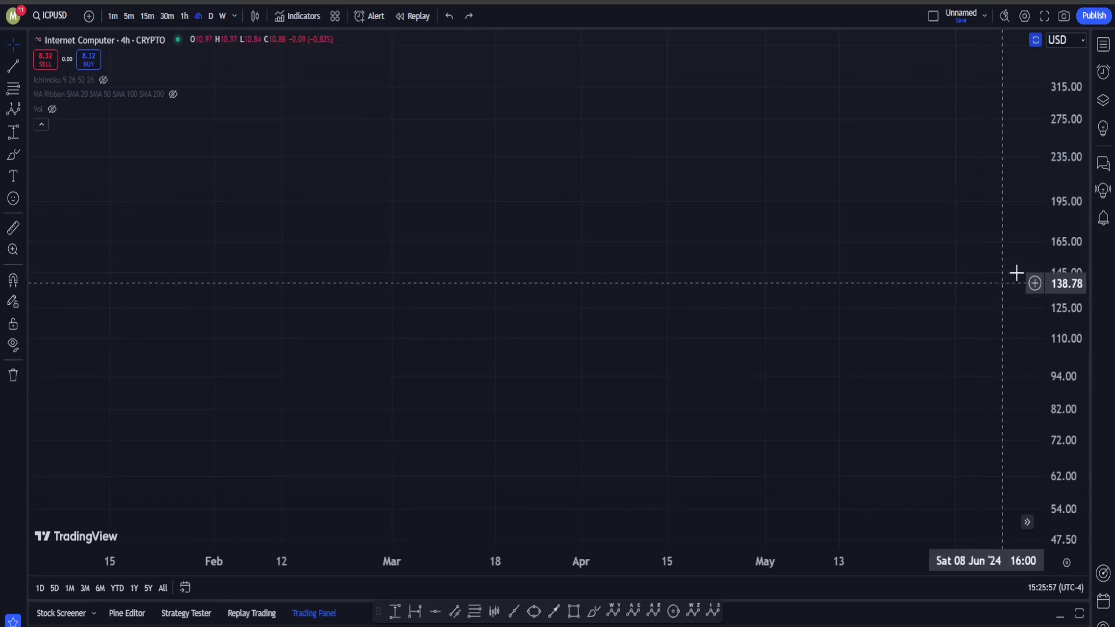
right_click(1047, 249)
Step: Move the white wave's (C) endpoint to the large support zone's upper edge and the red wave's (5) endpoint to 5.82 on 6 July 2024
left_click_drag(656, 212, 749, 201)
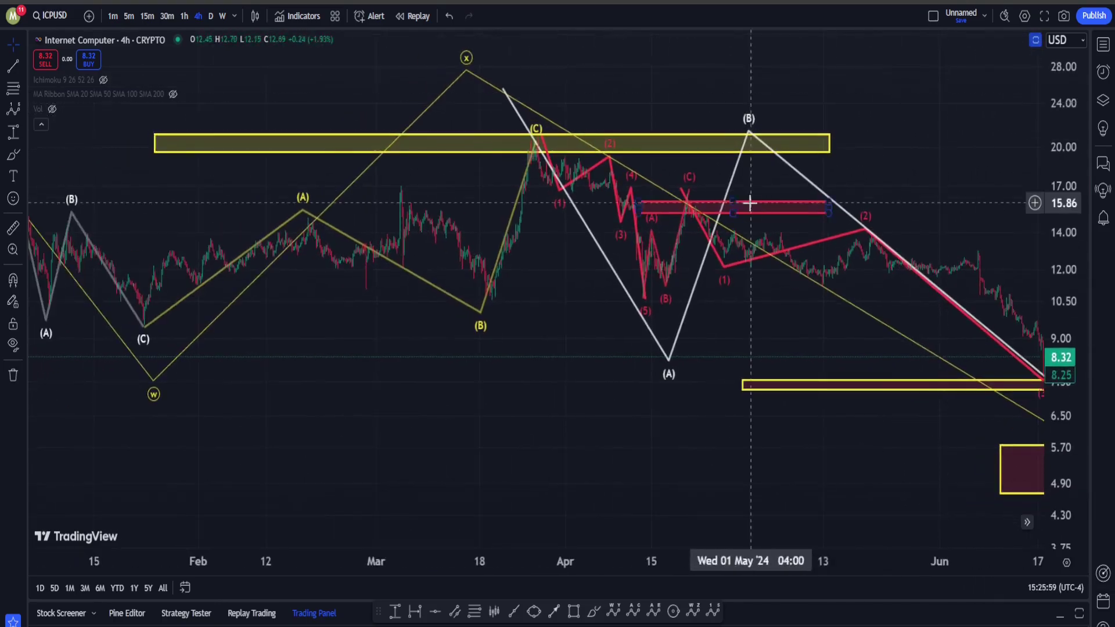
scroll(732, 188, "up", 3)
left_click_drag(581, 130, 679, 155)
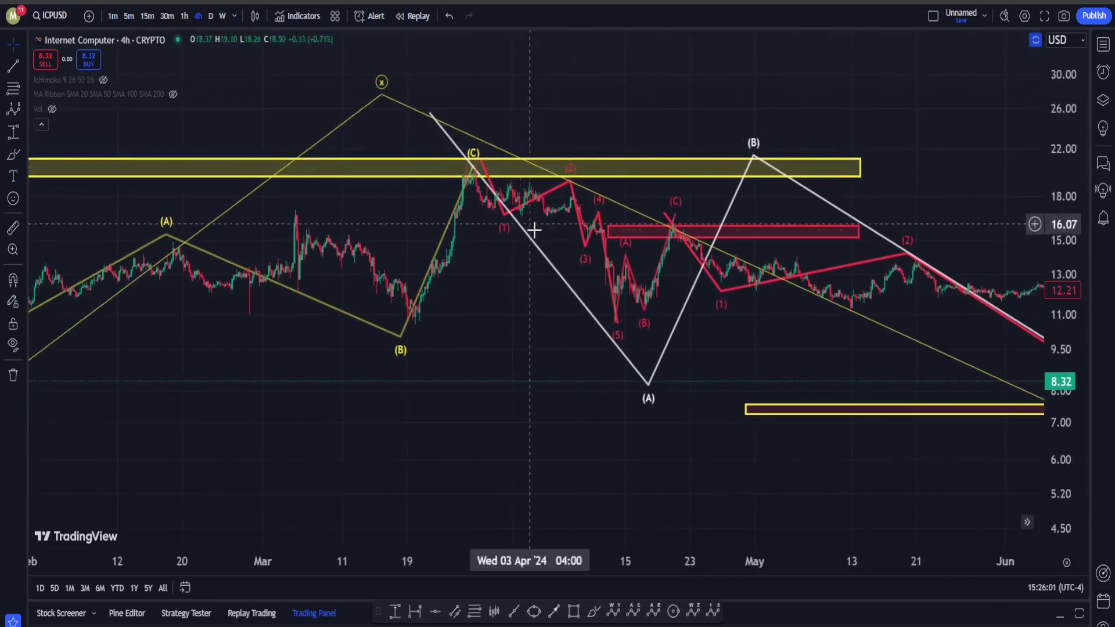
left_click_drag(706, 363, 448, 451)
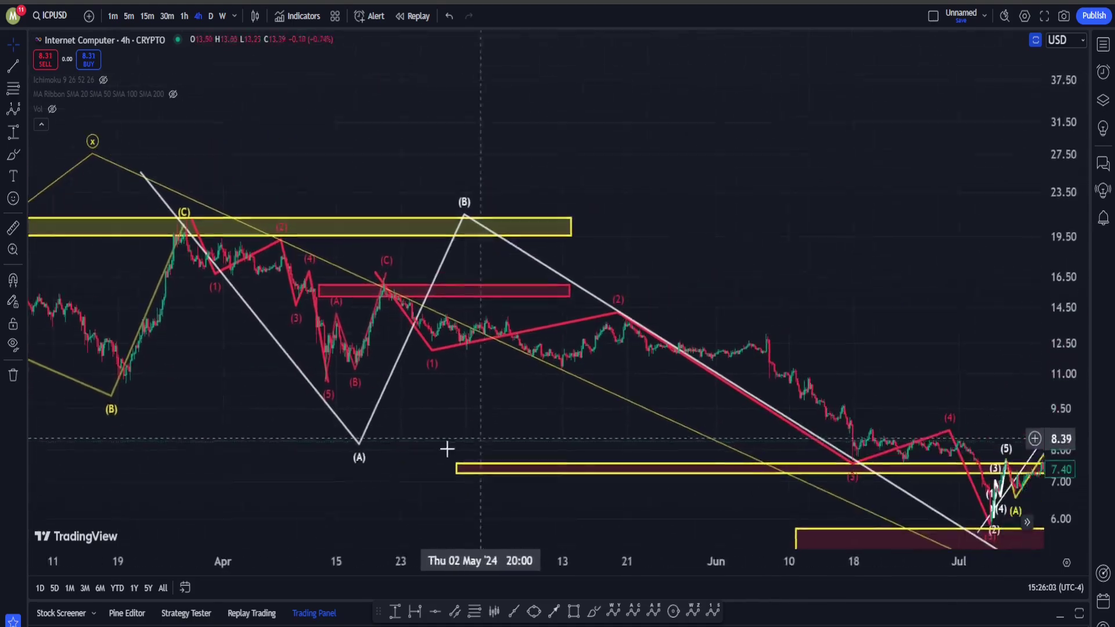
left_click_drag(746, 207, 449, 201)
scroll(449, 200, "down", 2)
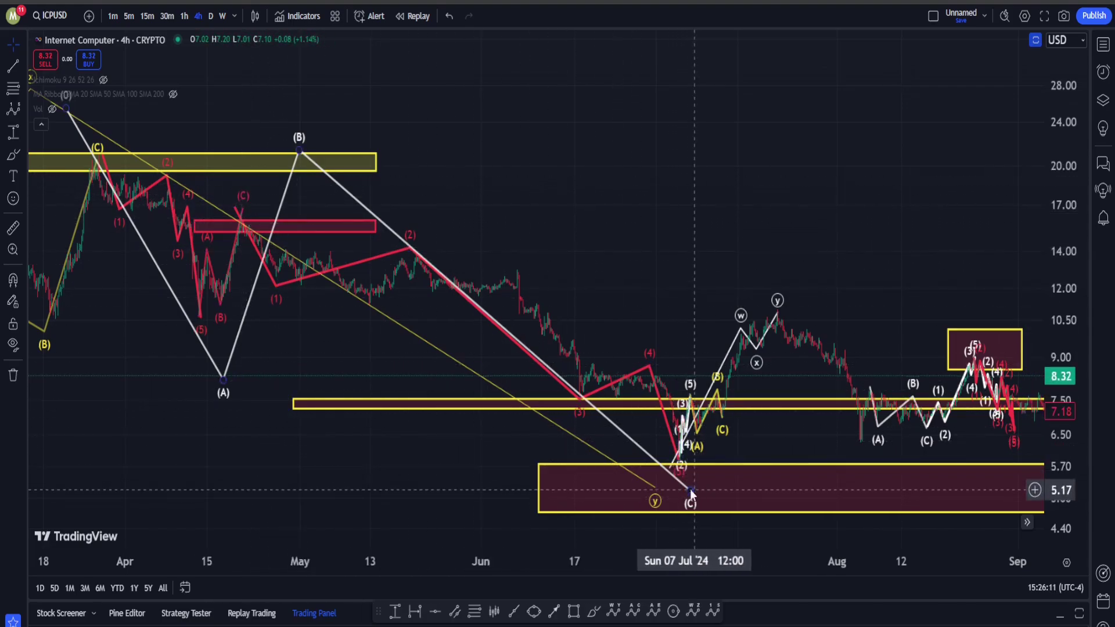
left_click_drag(690, 490, 670, 464)
left_click_drag(678, 459, 697, 471)
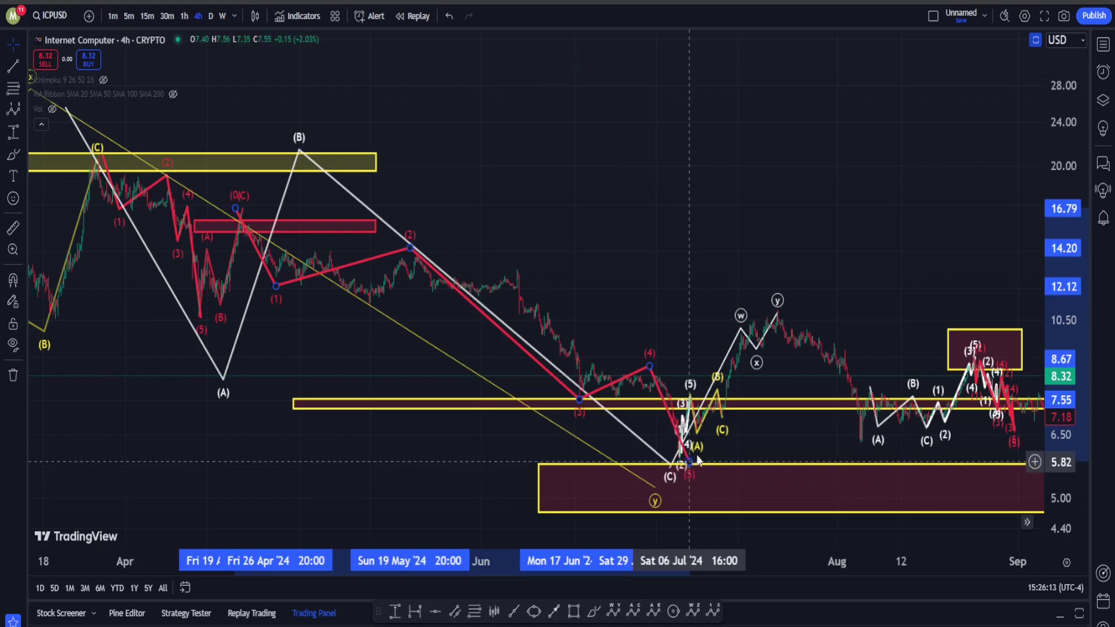
double_click(1053, 263)
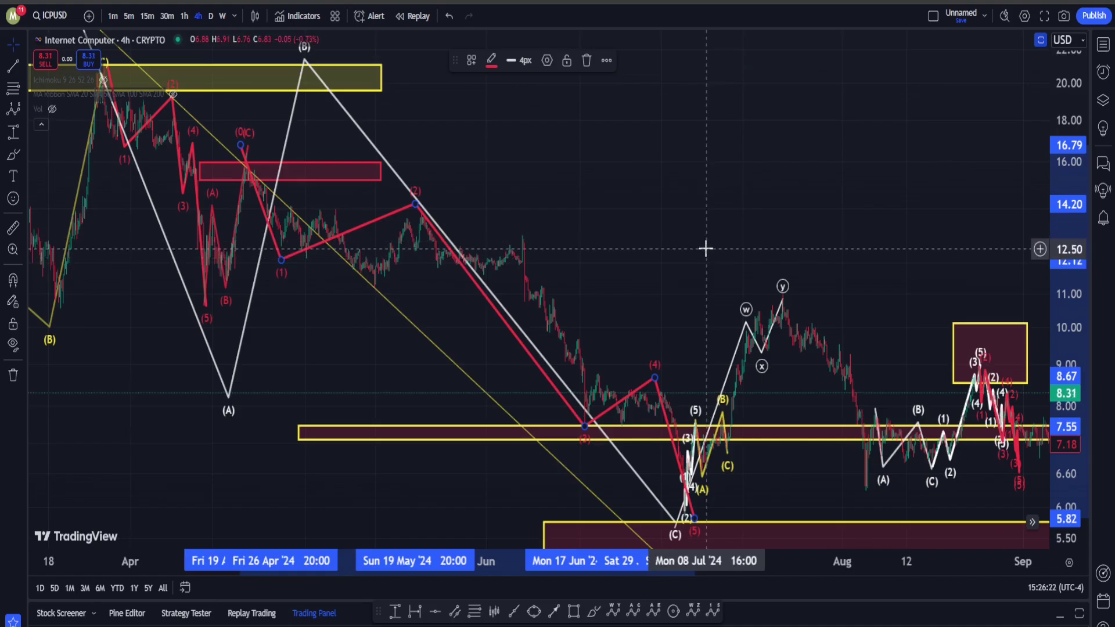
left_click(867, 220)
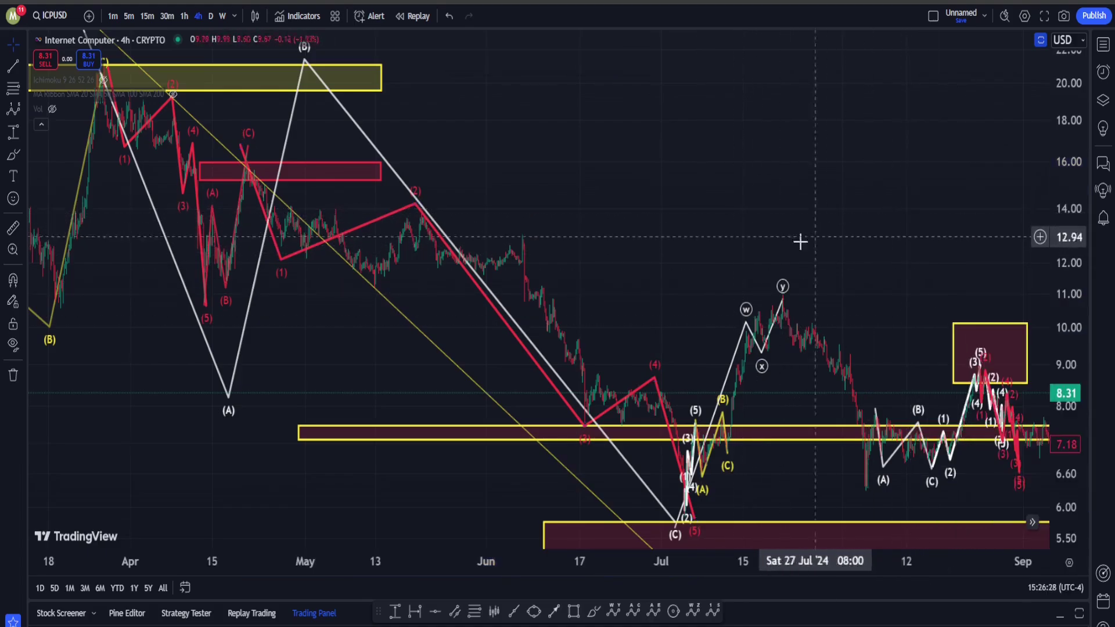
Step: Switch the chart to the 1-hour timeframe and frame the July to September 2024 wave count
scroll(448, 273, "up", 5)
scroll(424, 263, "up", 2)
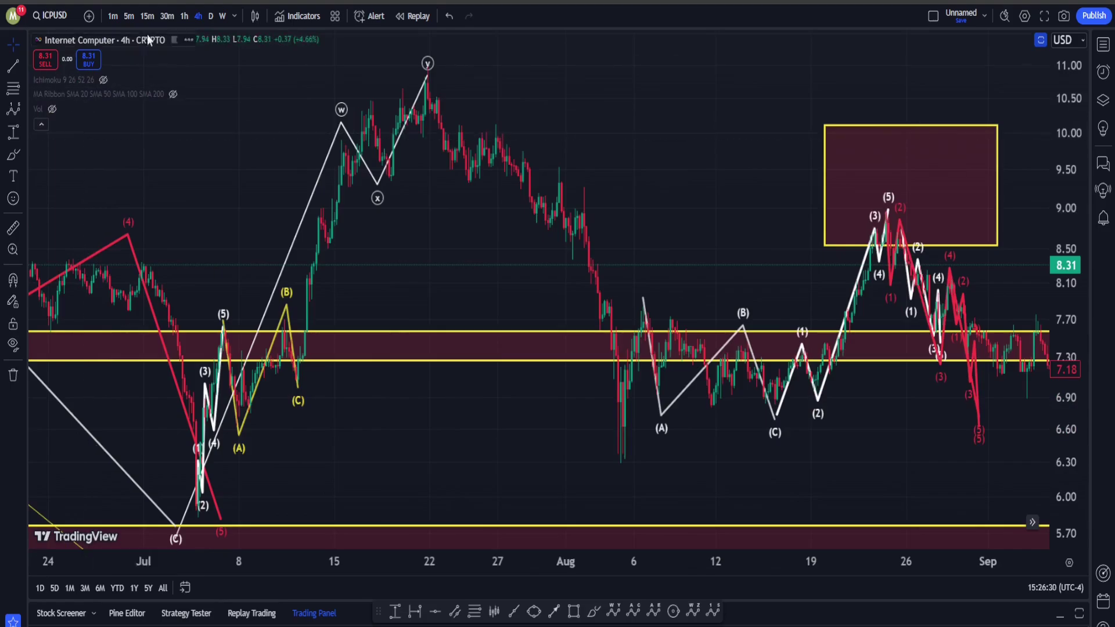
left_click(183, 17)
scroll(676, 323, "down", 5)
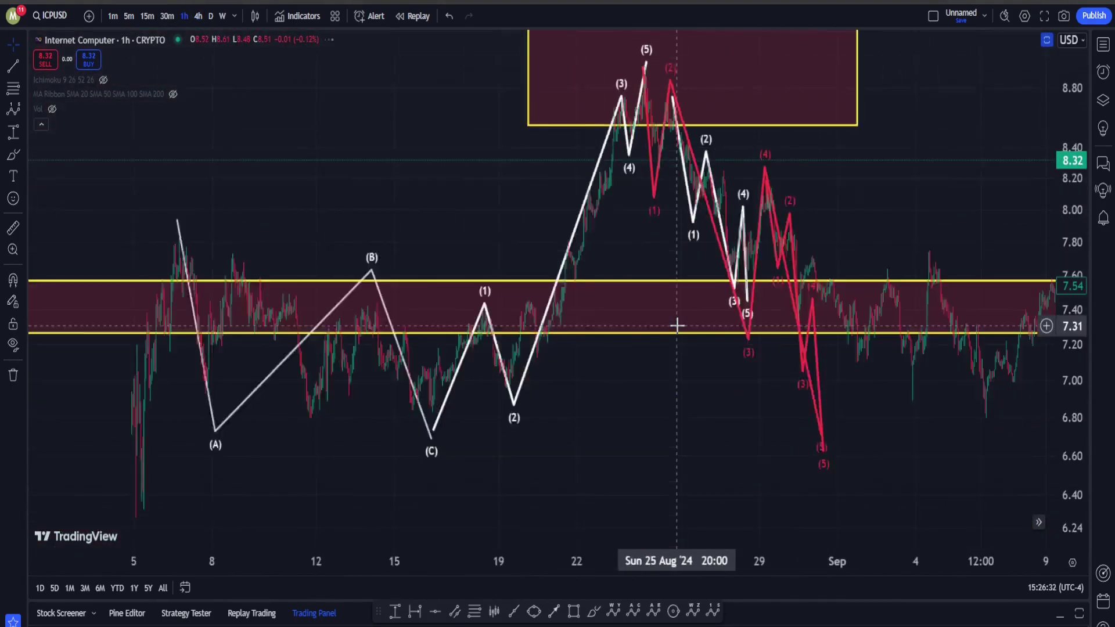
scroll(677, 323, "down", 3)
right_click(600, 265)
left_click_drag(509, 116, 632, 154)
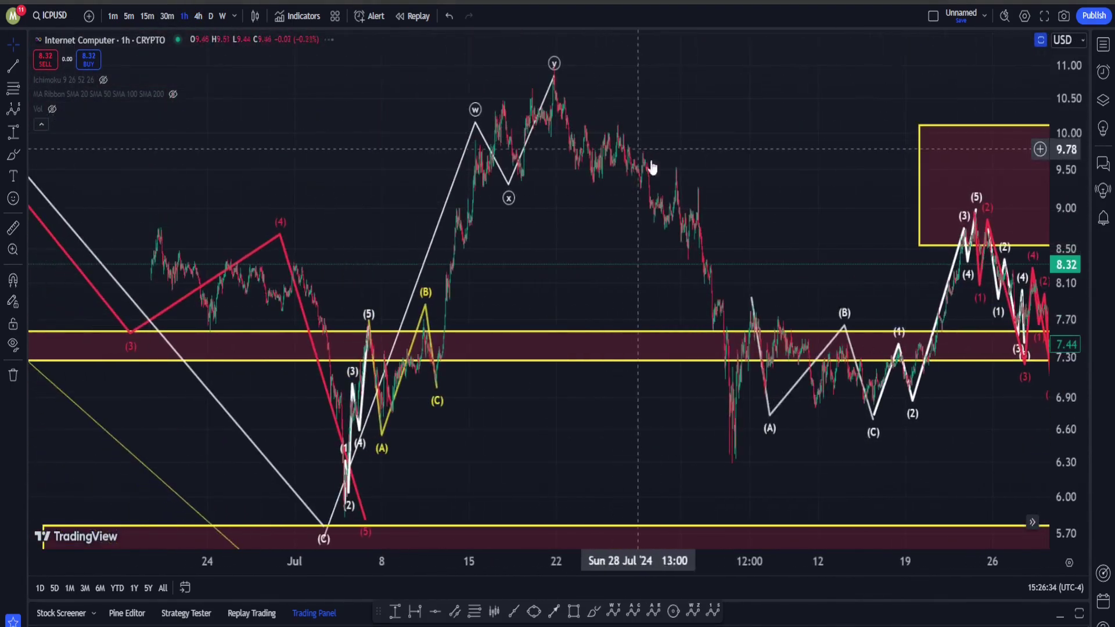
scroll(709, 186, "down", 2)
left_click_drag(810, 184, 627, 235)
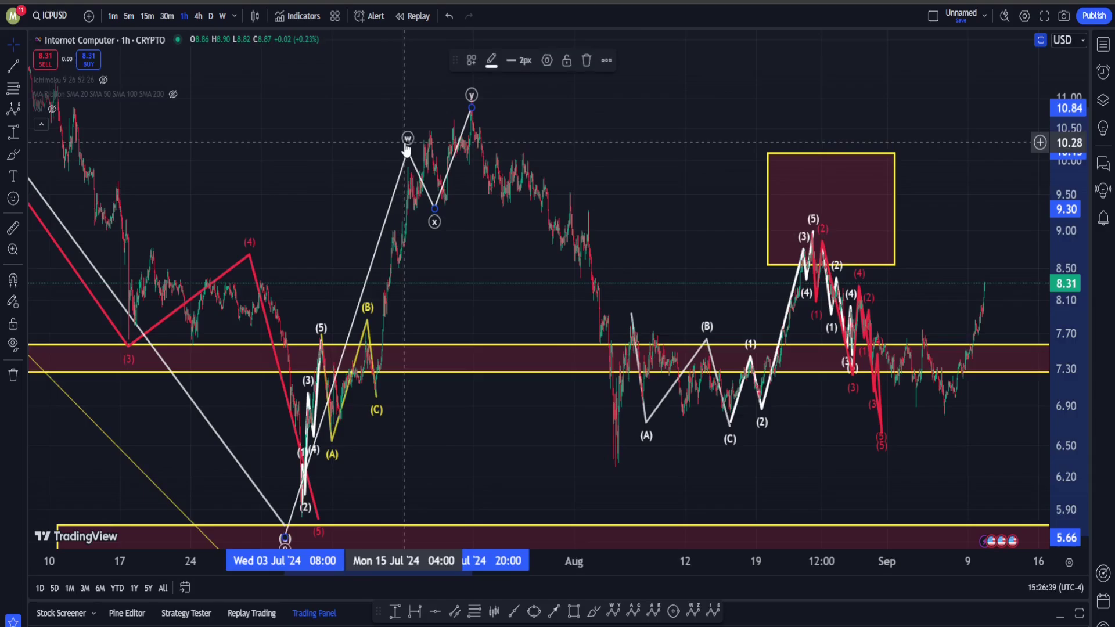
Step: Replace the w-x-y drawing with an impulse from 5.89, placing waves (1) to (5) at 8.04, 6.51, 10.88, 9.67 and about 11.19
left_click(714, 610)
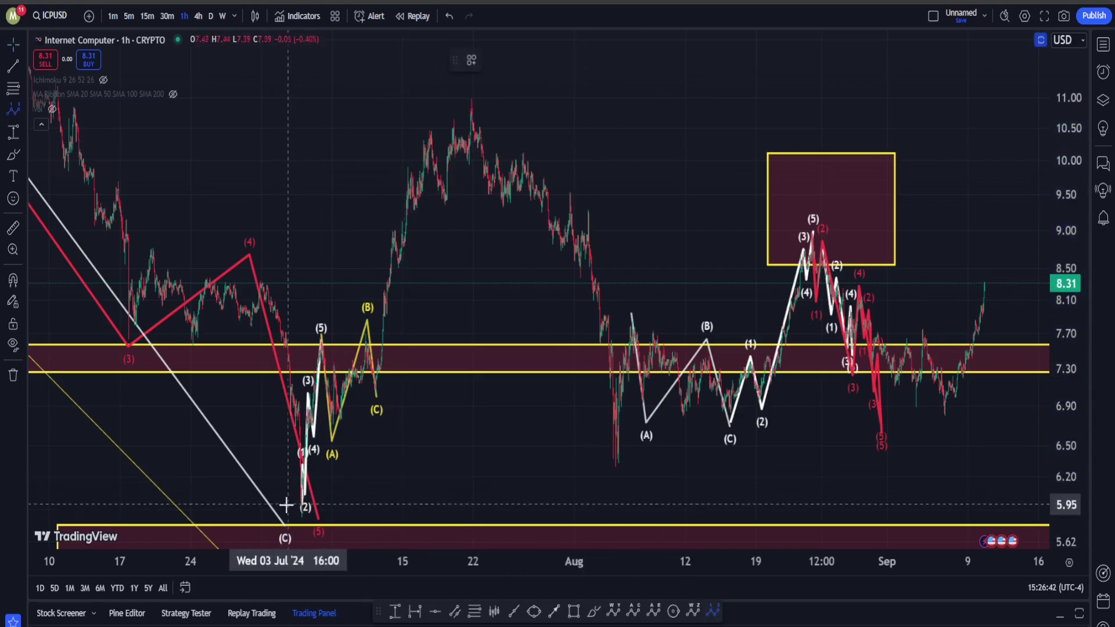
left_click(282, 510)
left_click(319, 304)
left_click(374, 445)
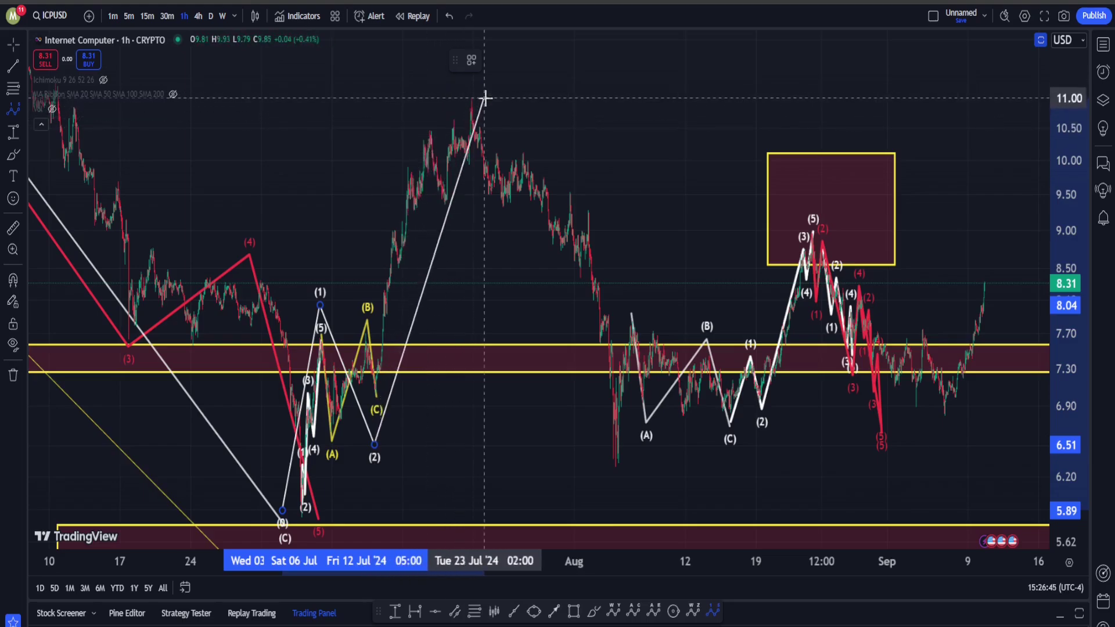
left_click(442, 105)
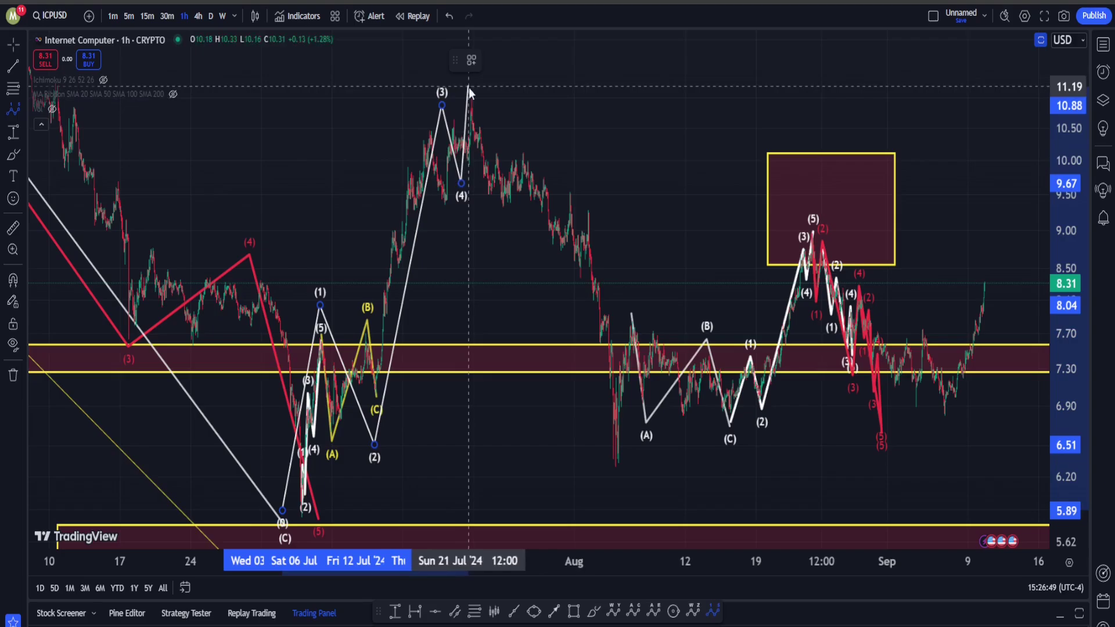
left_click(469, 90)
Step: Draw a larger impulse from 5.71 at the July low, with (1) 13.77, (2) 5.72, (3) 21.10, (4) 15.08 and (5) about 22
left_click_drag(538, 219, 478, 249)
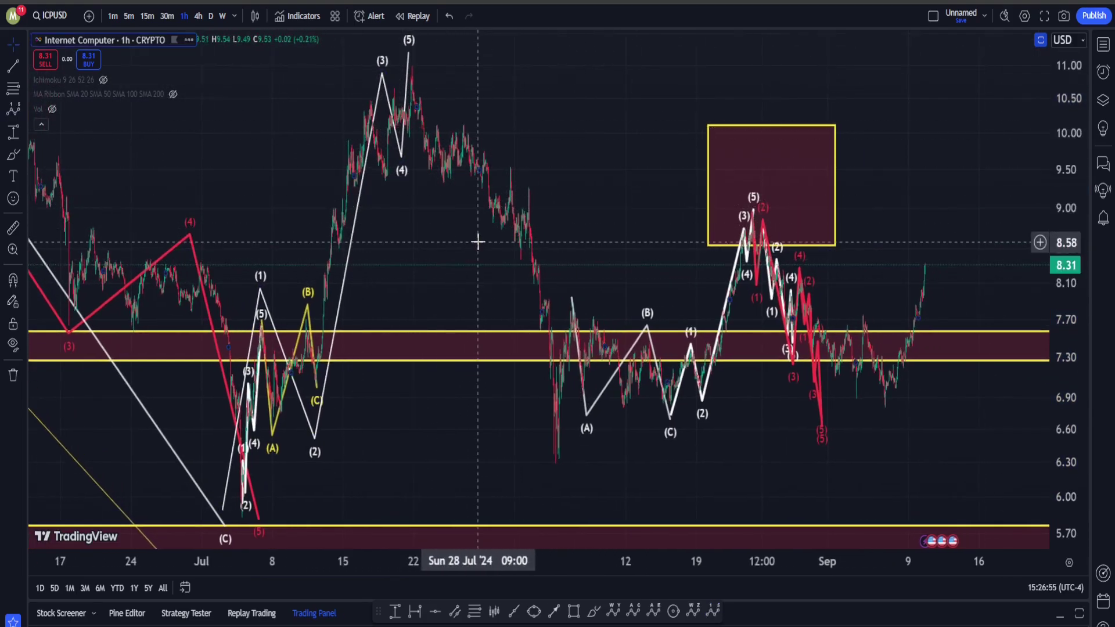
scroll(910, 177, "down", 5)
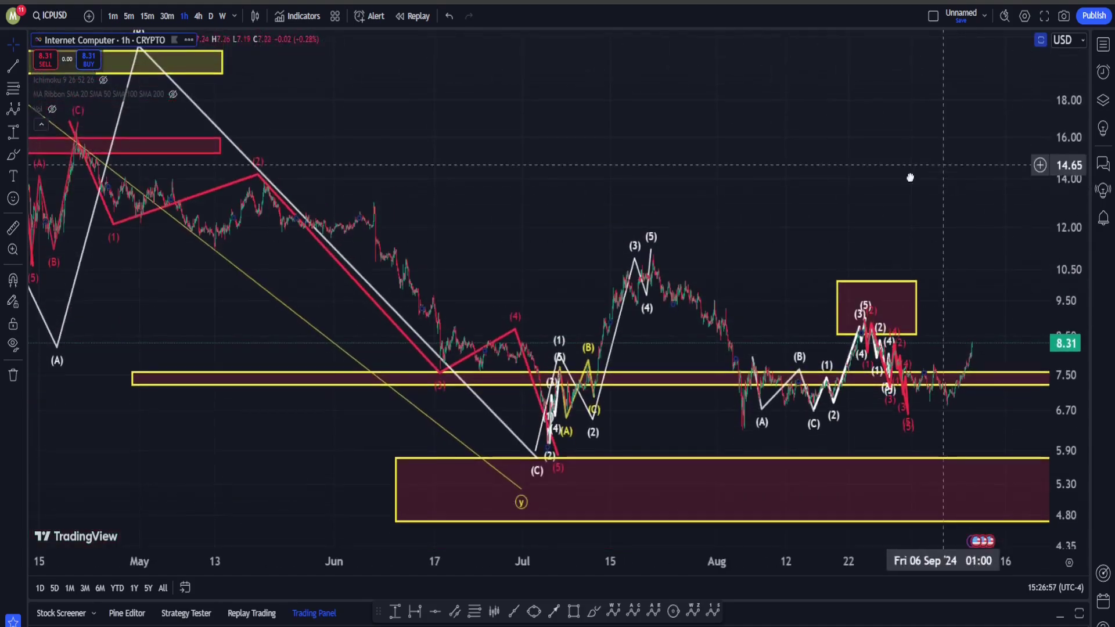
left_click_drag(909, 177, 698, 215)
left_click(714, 610)
left_click(296, 511)
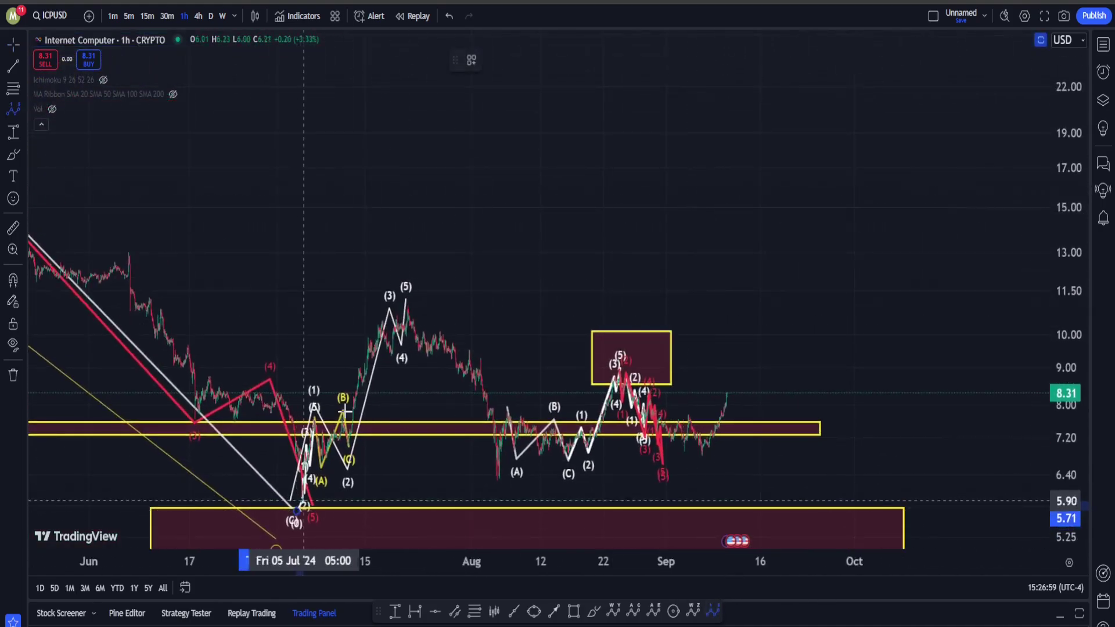
left_click(385, 235)
left_click(666, 510)
left_click(820, 100)
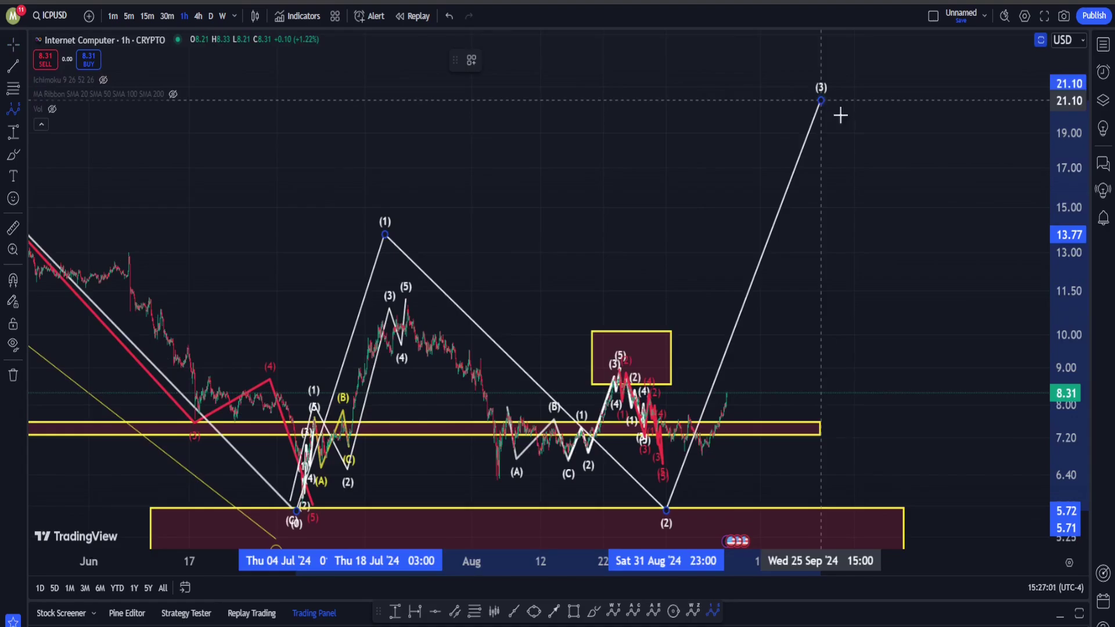
left_click(967, 205)
left_click(1004, 85)
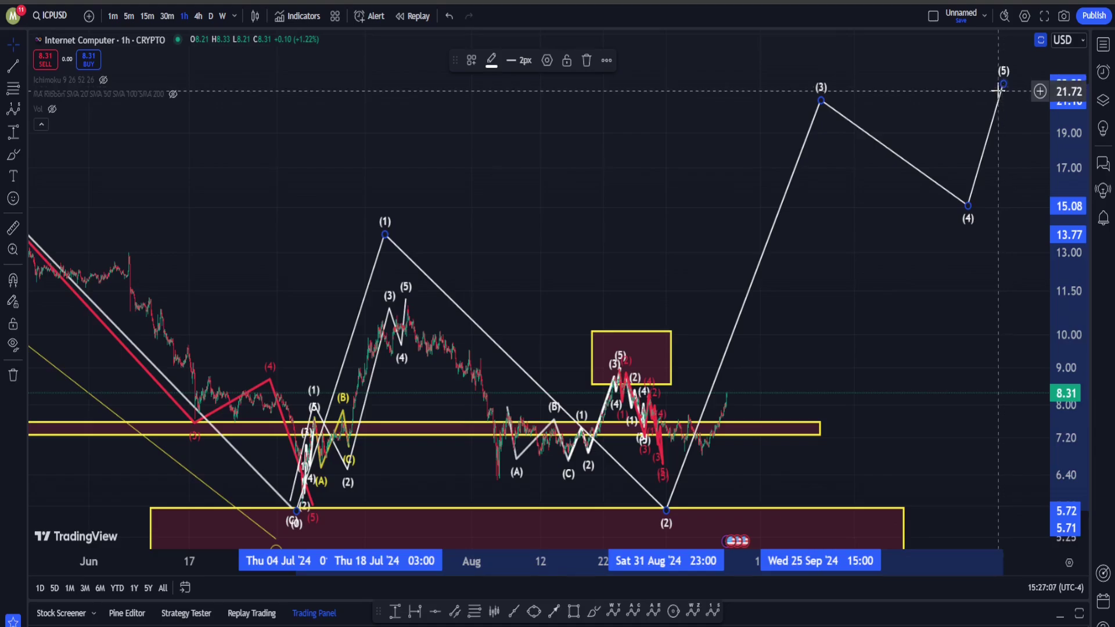
Step: Undo the two example impulse waves and restore the w-x-y drawing on the July 2024 rise
key("ctrl+z")
key("ctrl+z")
key("ctrl+z")
key("ctrl+z")
key("ctrl+z")
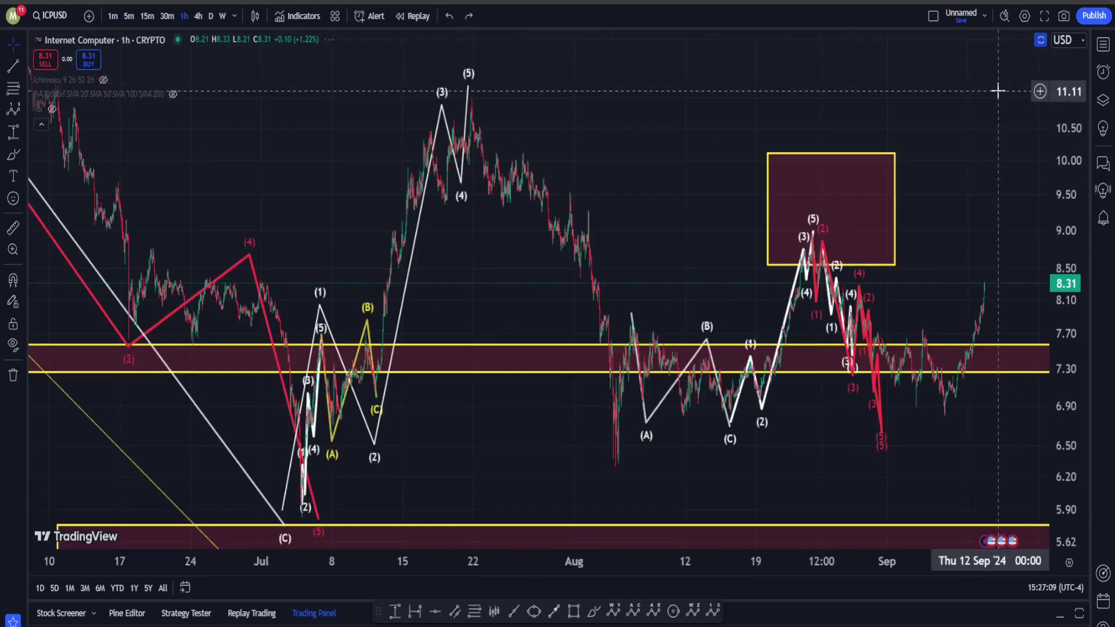
key("ctrl+z")
left_click_drag(845, 158, 462, 174)
left_click(597, 615)
mouse_move(839, 299)
left_mouse_down()
mouse_move(349, 348)
mouse_move(767, 155)
mouse_move(863, 342)
left_mouse_up()
key("ctrl+z")
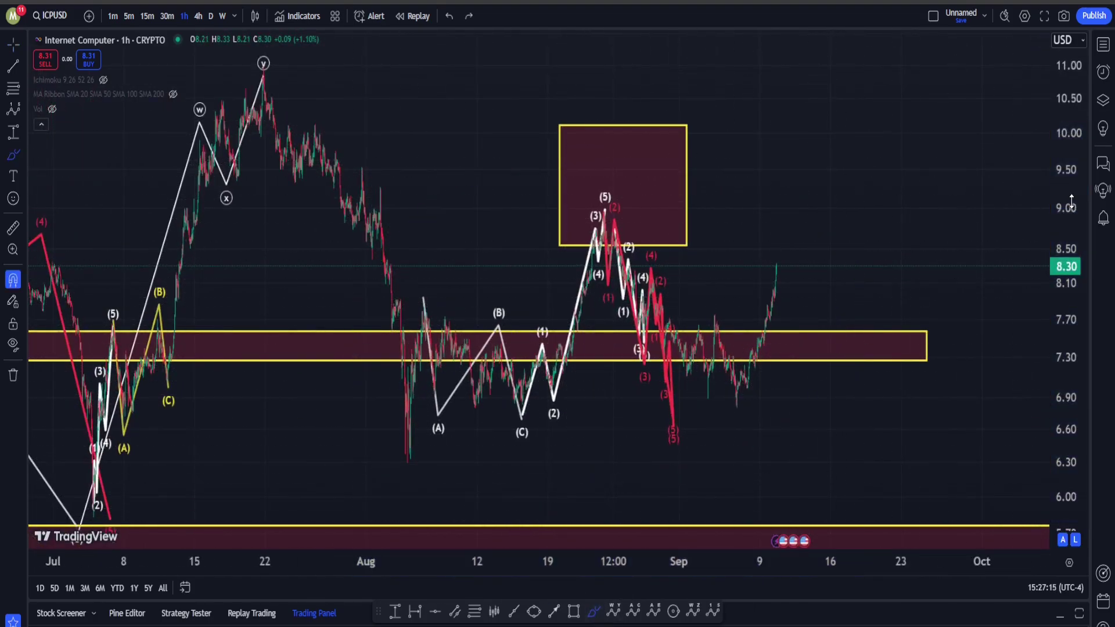
scroll(607, 233, "up", 12)
key("Escape")
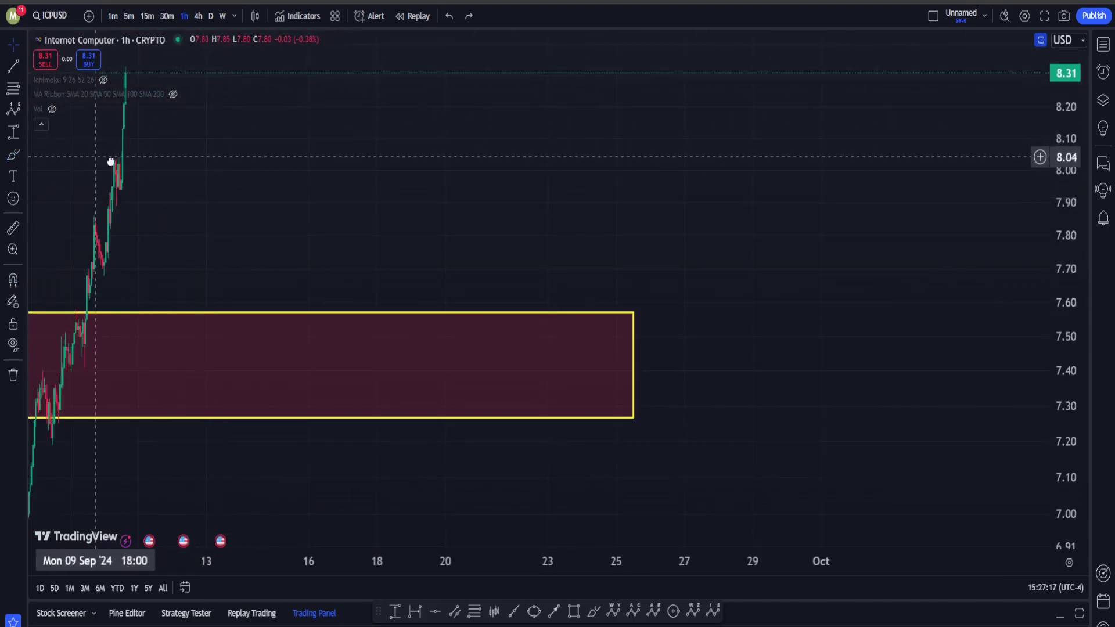
Step: Examine the August 2024 A-B-C correction and the following wave count on the 1-hour chart
left_click_drag(110, 161, 720, 159)
left_click_drag(411, 131, 801, 221)
left_click_drag(685, 232, 836, 250)
scroll(499, 255, "down", 5)
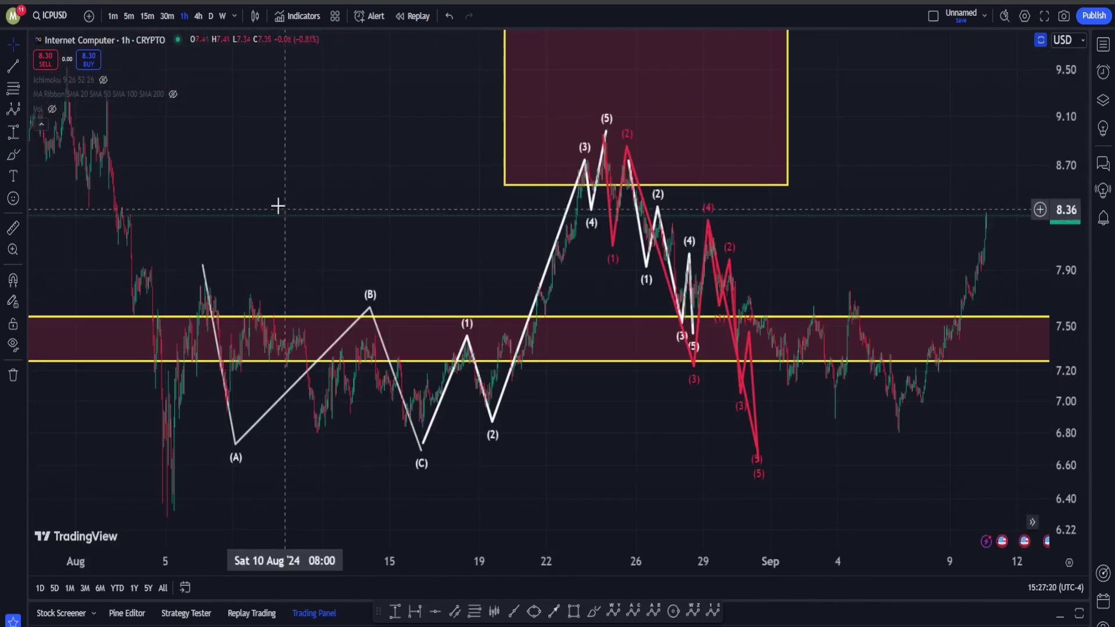
left_click_drag(464, 214, 558, 480)
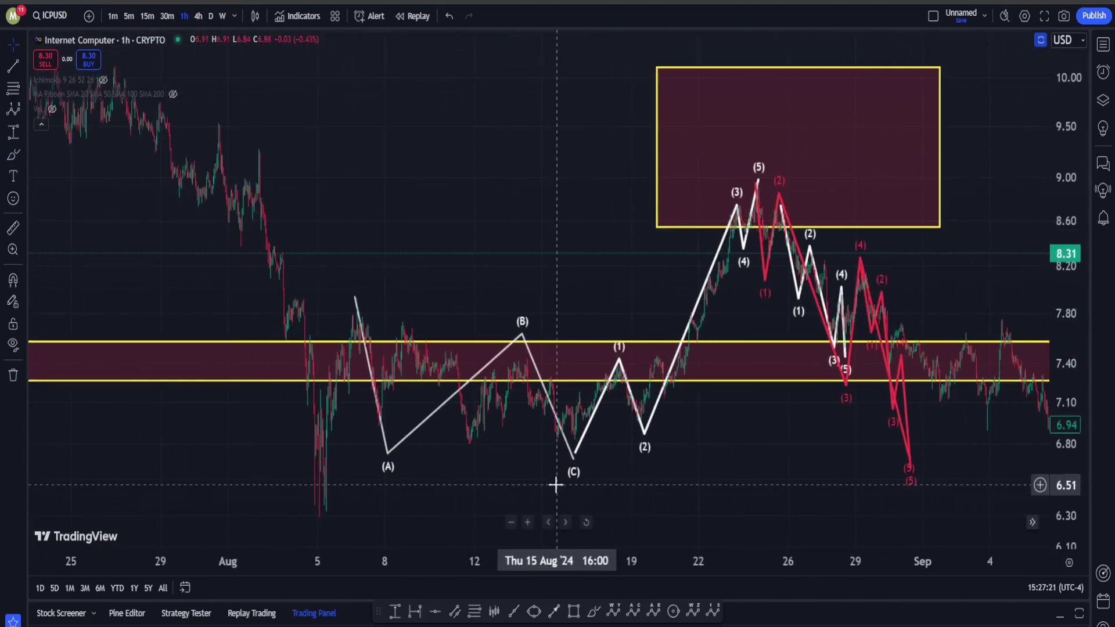
Step: Sketch a brush stroke along the July 2024 rise from the low at about 6.2 up to about 11.14
left_click(595, 615)
scroll(372, 476, "down", 4)
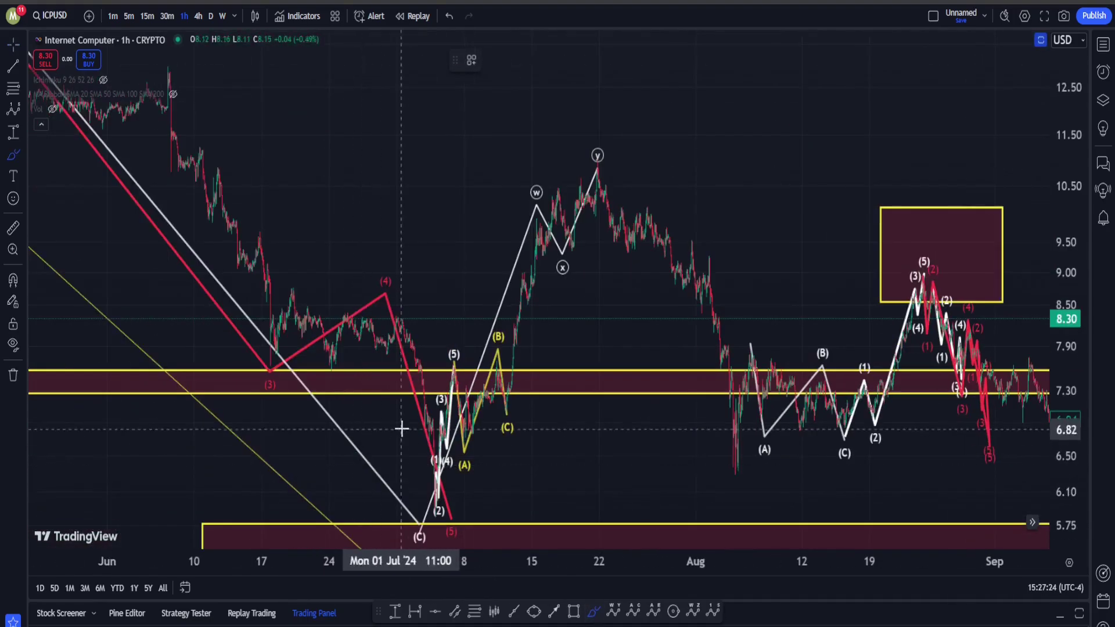
left_click(437, 484)
left_click(561, 155)
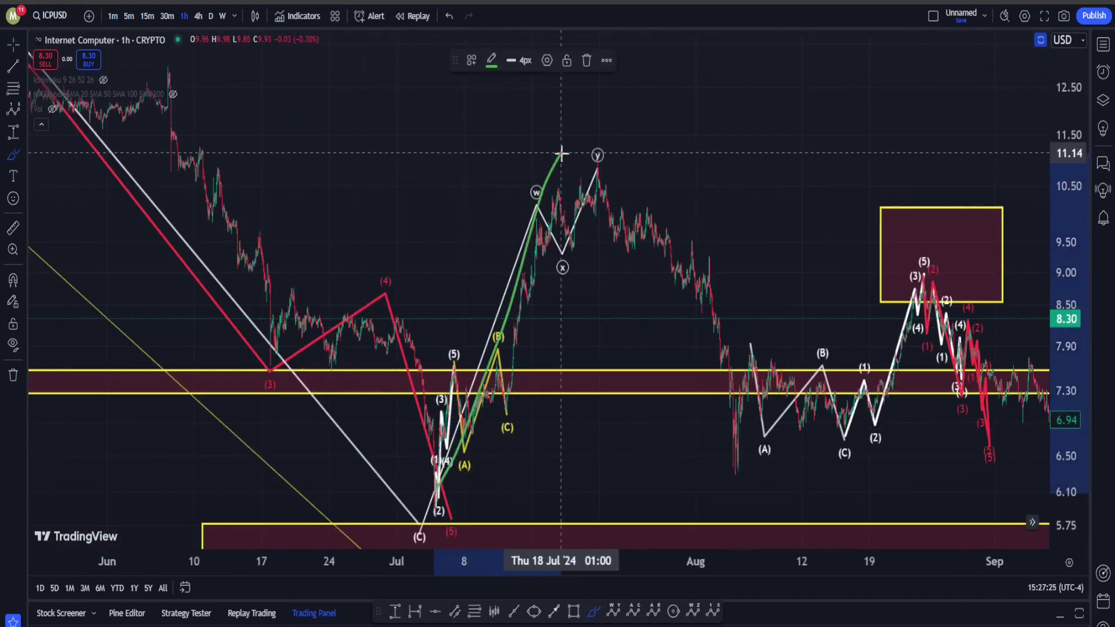
left_click(756, 475)
mouse_move(933, 266)
left_mouse_down()
mouse_move(933, 333)
mouse_move(942, 290)
mouse_move(936, 303)
mouse_move(954, 325)
mouse_move(992, 313)
mouse_move(1043, 169)
left_mouse_up()
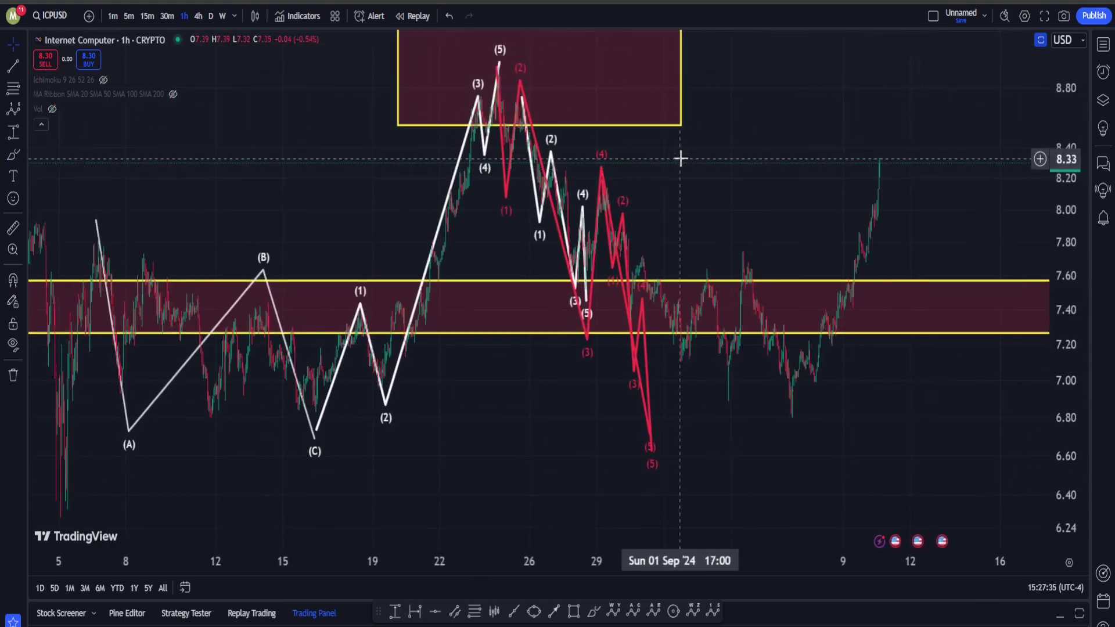
Step: Draw an impulse wave from the early August low at 6.30, with (1) 8.09, (2) 6.51, (3) 9.93, (4) 9.02 and (5) about 11.3
left_click_drag(690, 158, 802, 159)
left_click_drag(1063, 201, 1062, 310)
scroll(896, 320, "down", 4)
left_click_drag(896, 320, 745, 389)
left_click(713, 611)
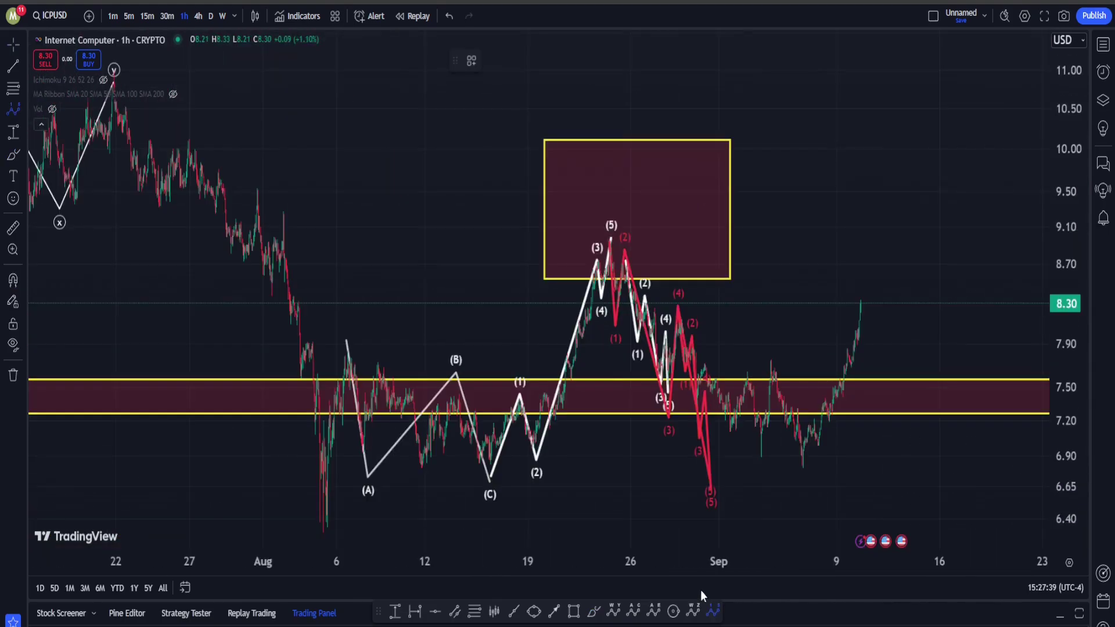
left_click(307, 531)
left_click(351, 324)
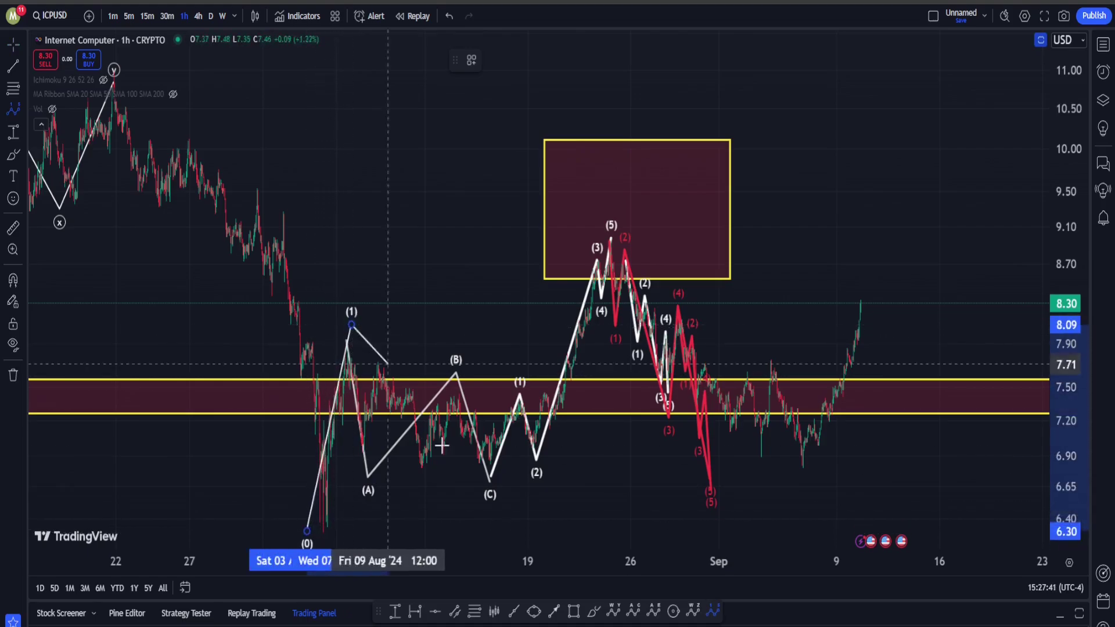
left_click(483, 504)
left_click(612, 155)
left_click(732, 234)
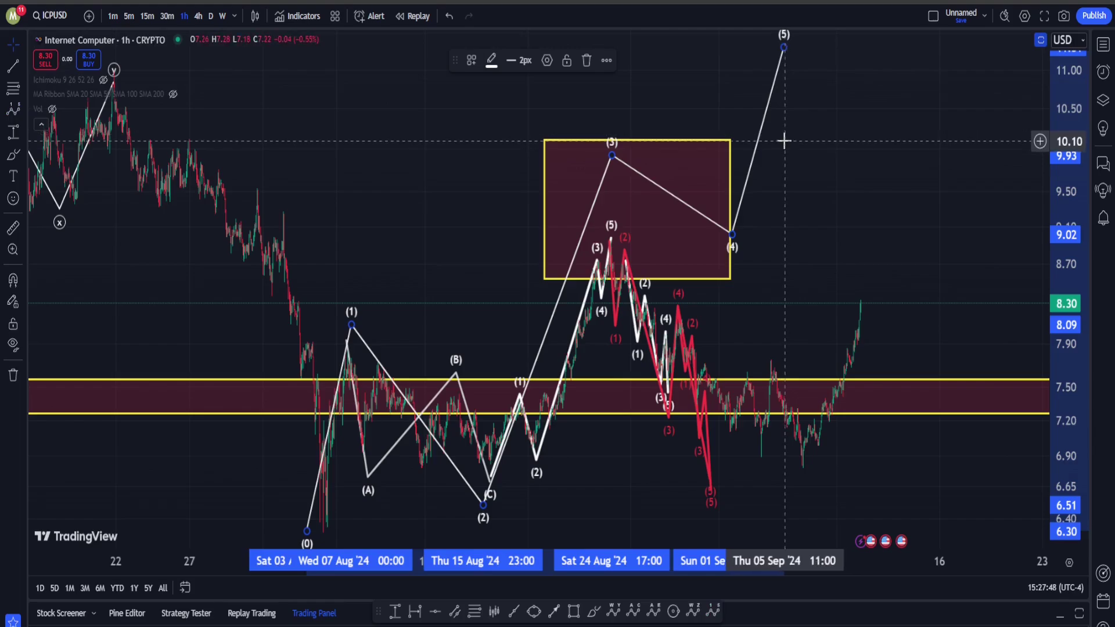
Step: Undo the example impulse and sketch a brush stroke down from the late August (5) top to about 6.6
key("ctrl+z")
right_click(801, 168)
left_click(757, 281)
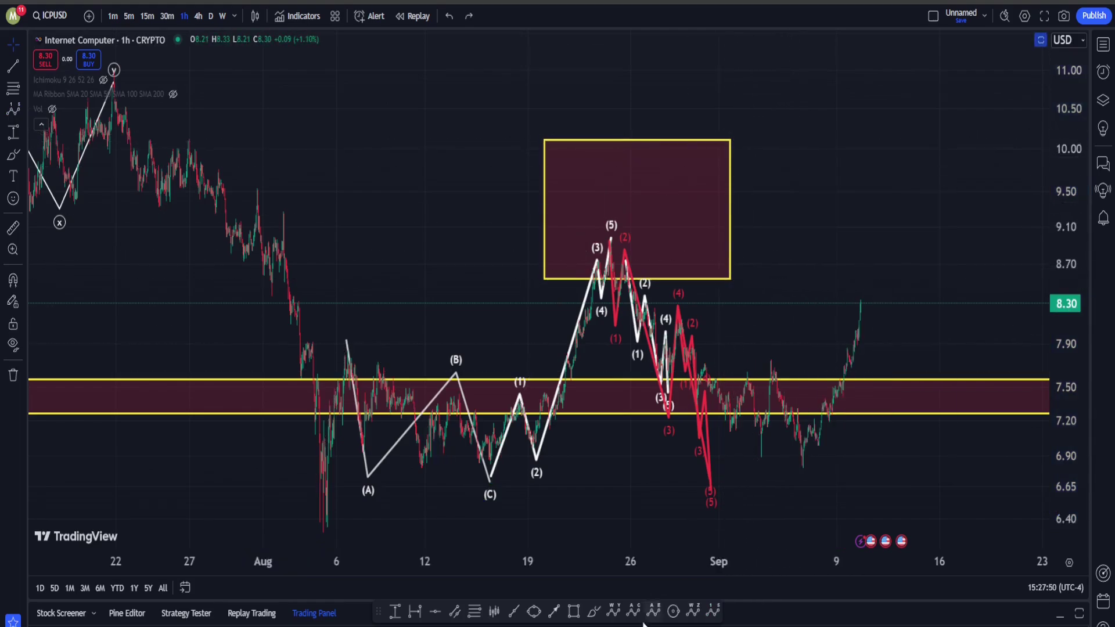
left_click(594, 612)
left_click(611, 238)
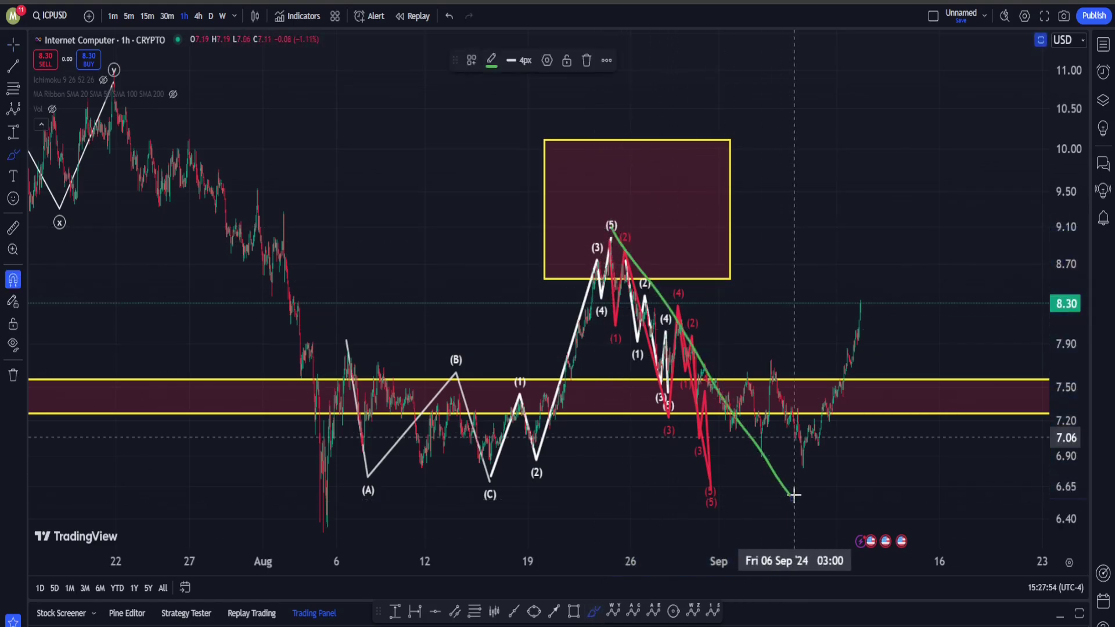
key("Escape")
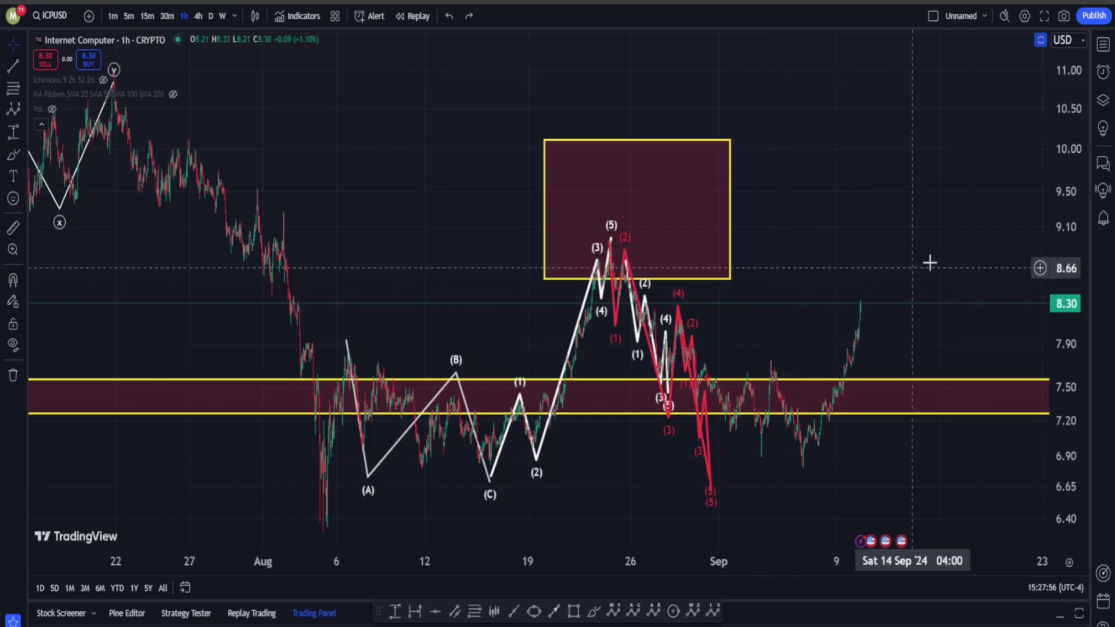
Step: Circle the early September 2024 price lows with green brush strokes
double_click(1053, 219)
scroll(771, 242, "down", 1)
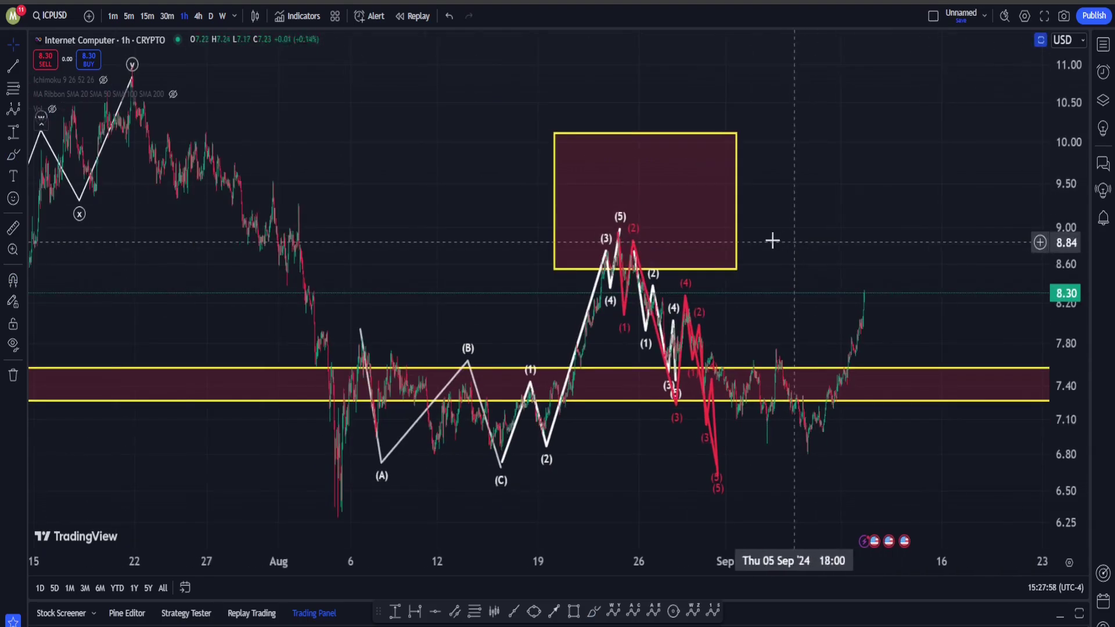
scroll(726, 241, "up", 5)
right_click(721, 235)
left_click_drag(593, 218, 830, 339)
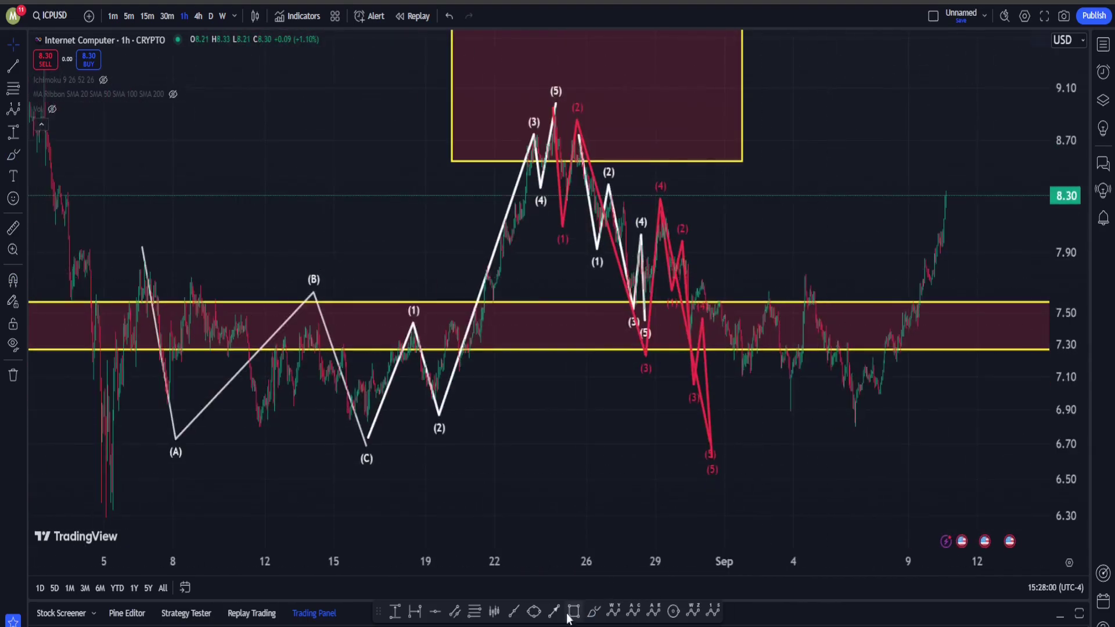
left_click(593, 612)
left_click_drag(897, 429, 790, 273)
mouse_move(824, 258)
left_mouse_down()
mouse_move(953, 326)
mouse_move(891, 463)
left_mouse_up()
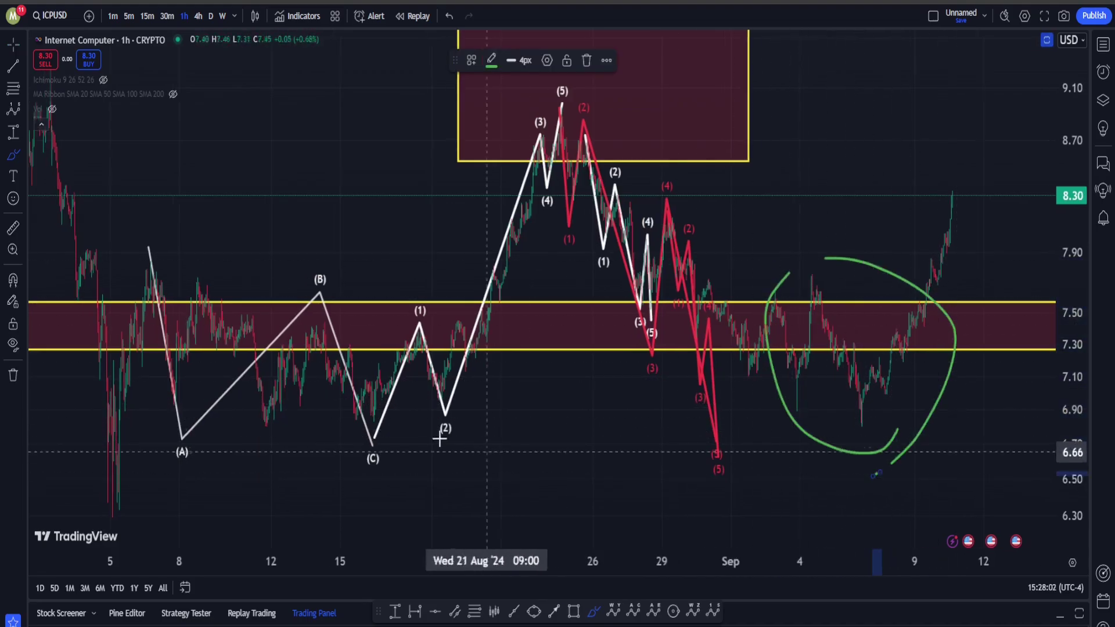
Step: Circle the mid-August base, the 5 August low and the late August peak with the brush, and undo these marks
mouse_move(521, 382)
left_mouse_down()
mouse_move(219, 371)
mouse_move(497, 460)
mouse_move(573, 398)
mouse_move(557, 386)
left_mouse_up()
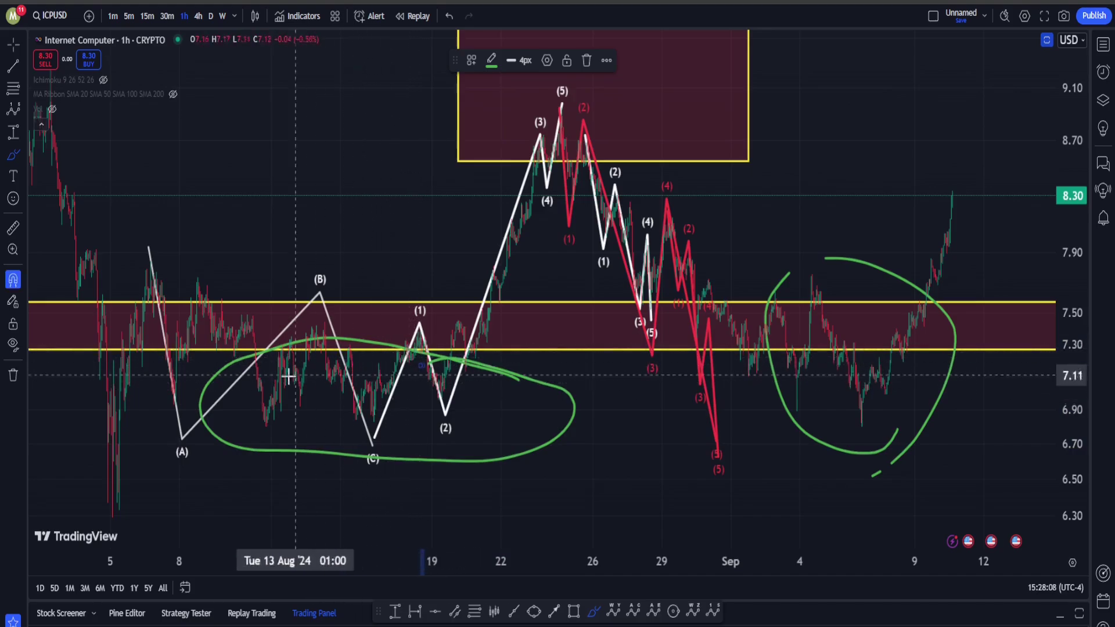
key("ctrl+z")
mouse_move(87, 522)
left_mouse_down()
mouse_move(107, 463)
mouse_move(168, 546)
left_mouse_up()
mouse_move(580, 195)
left_mouse_down()
mouse_move(598, 87)
mouse_move(605, 215)
left_mouse_up()
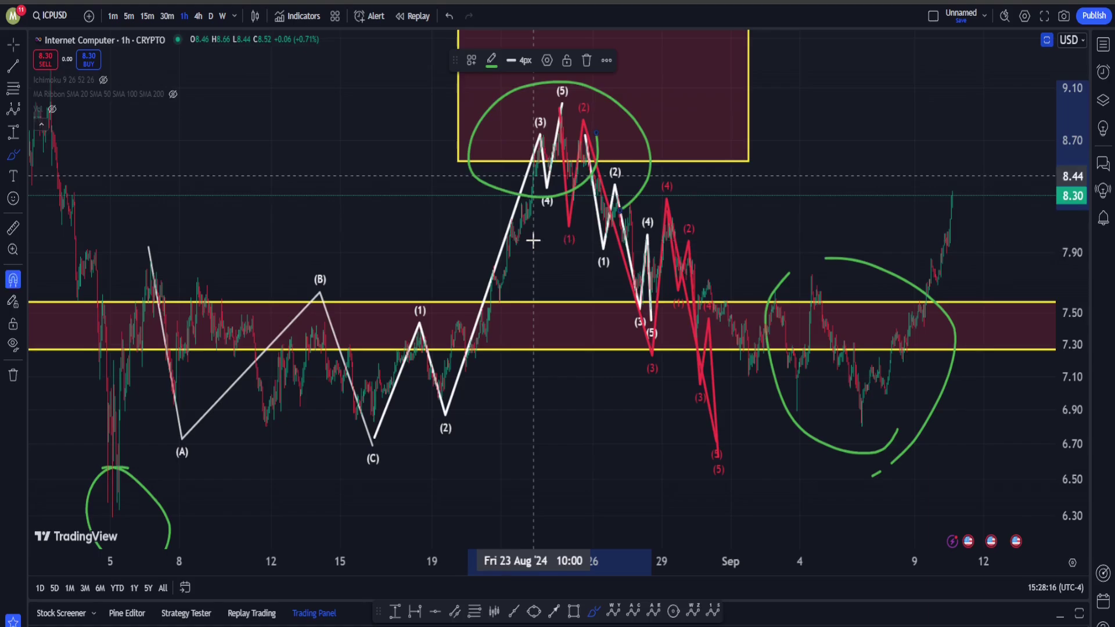
key("ctrl+z")
key("ctrl+z")
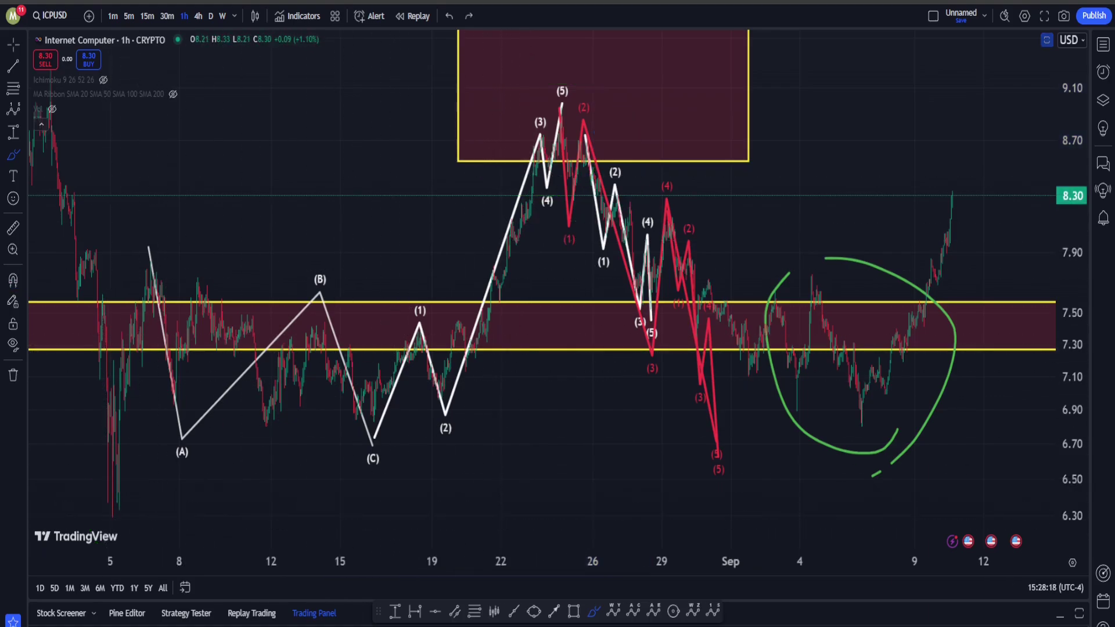
Step: Draw an A-B-C correction from the August low at 6.35, with (A) 8.13, (B) 6.56 and (C) 9.17
left_click(633, 611)
left_click(96, 506)
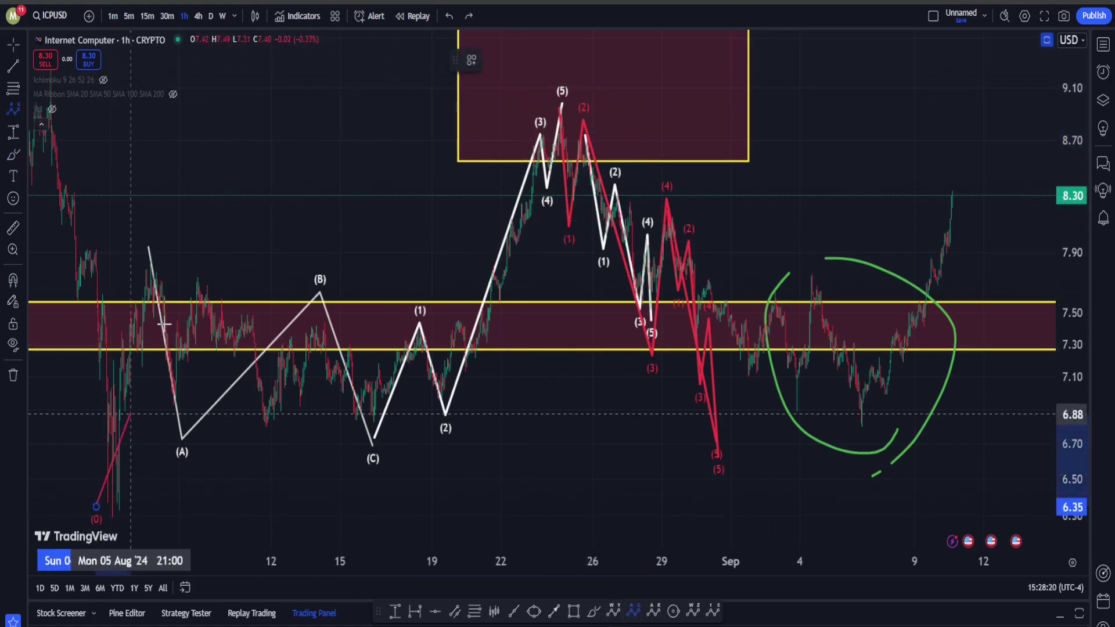
left_click(172, 219)
left_click(382, 469)
left_click(572, 80)
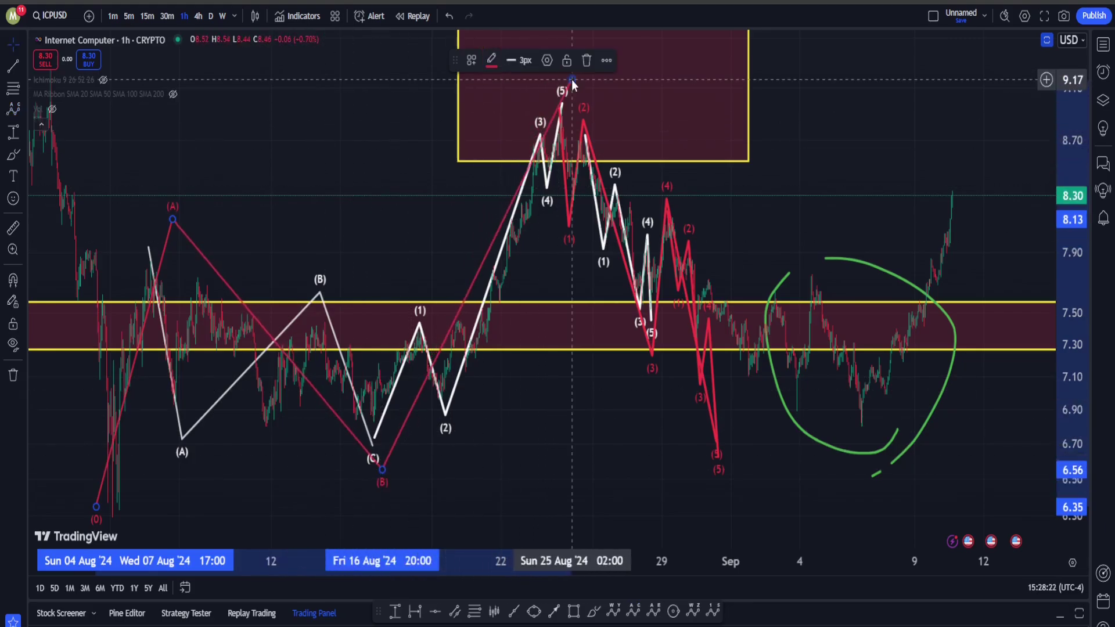
scroll(691, 203, "down", 2)
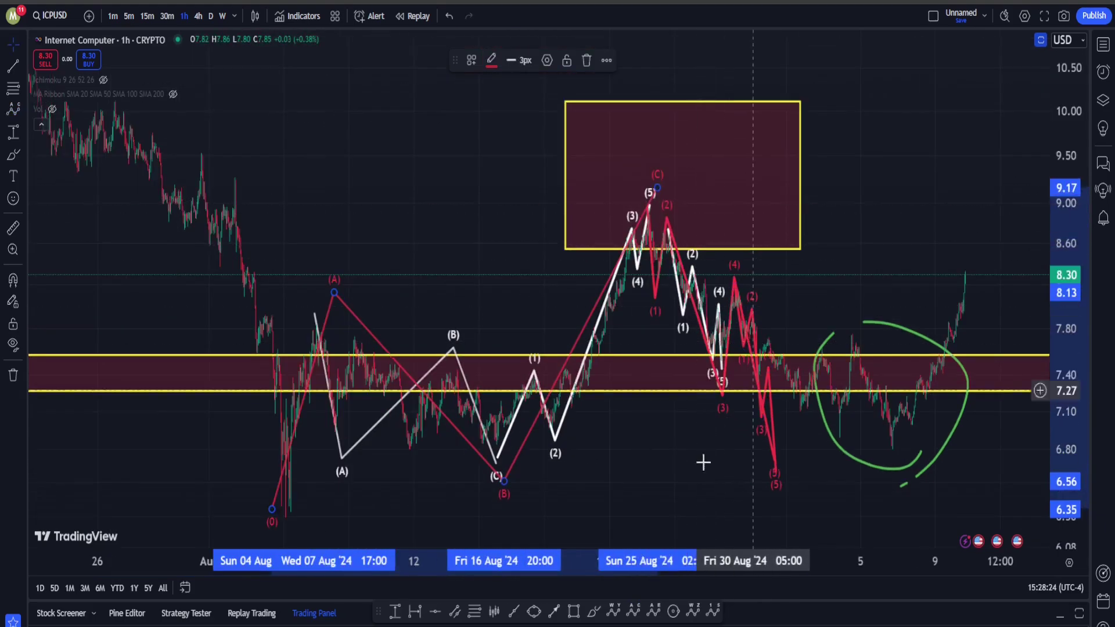
Step: Mark the 5 August low, the early September low and the mid-August base with the brush, and undo the marks
left_click(591, 613)
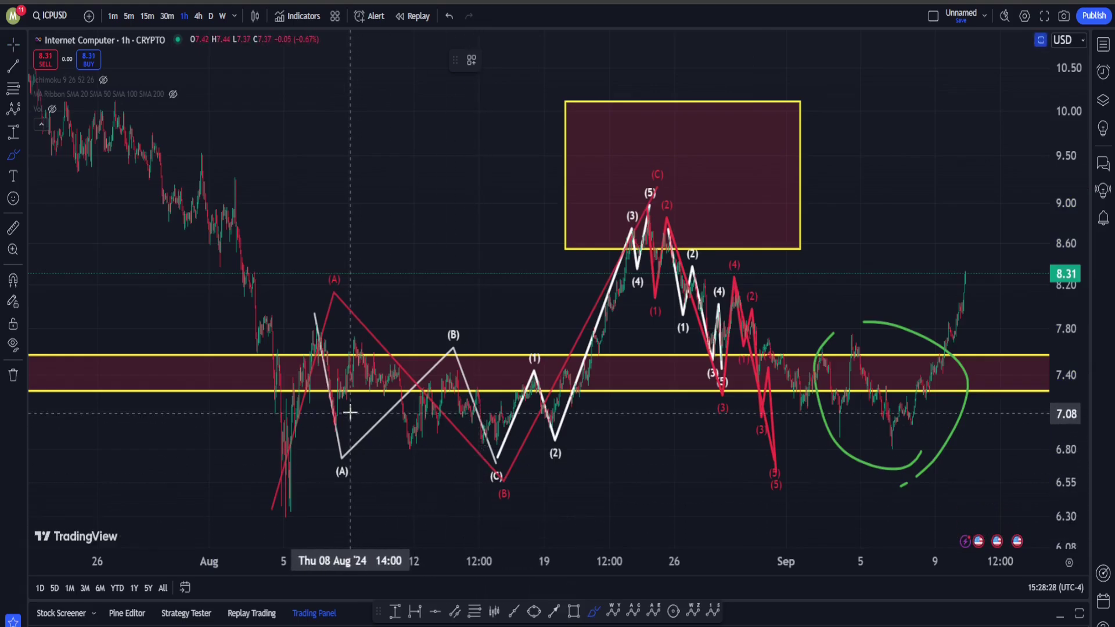
mouse_move(289, 481)
left_mouse_down()
mouse_move(255, 510)
mouse_move(301, 515)
left_mouse_up()
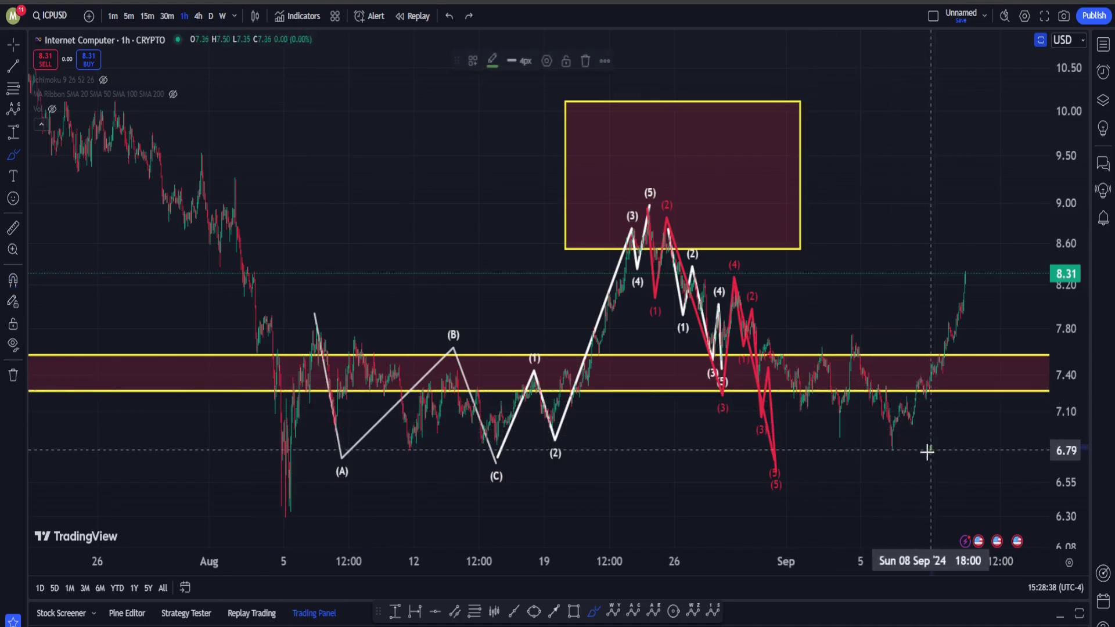
mouse_move(926, 450)
left_mouse_down()
mouse_move(859, 428)
mouse_move(916, 398)
mouse_move(931, 452)
left_mouse_up()
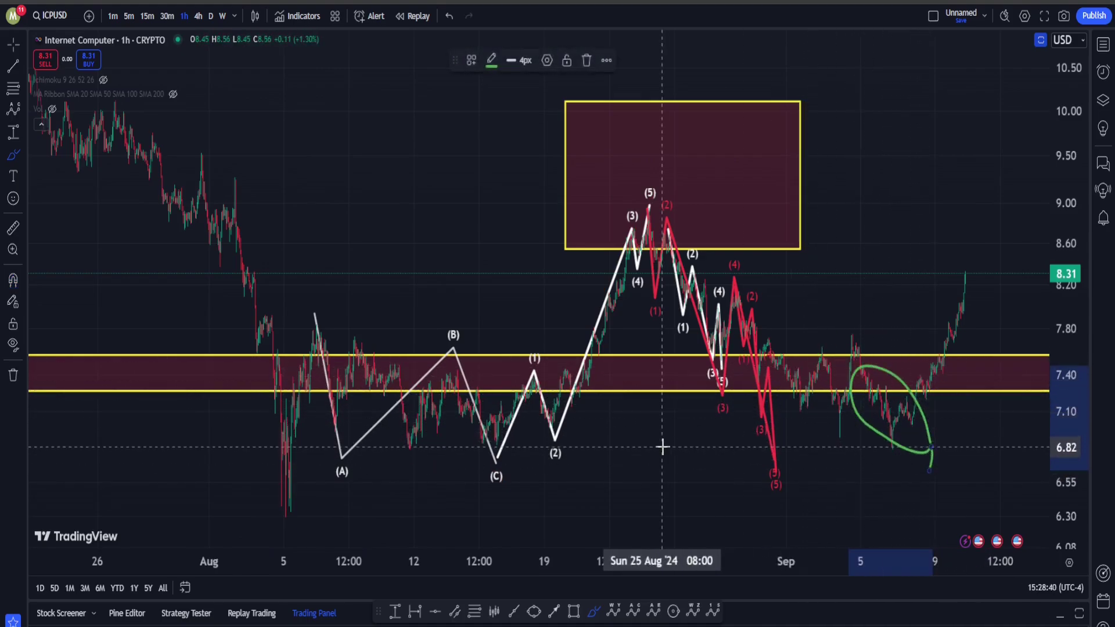
mouse_move(656, 437)
left_mouse_down()
mouse_move(398, 401)
mouse_move(688, 472)
left_mouse_up()
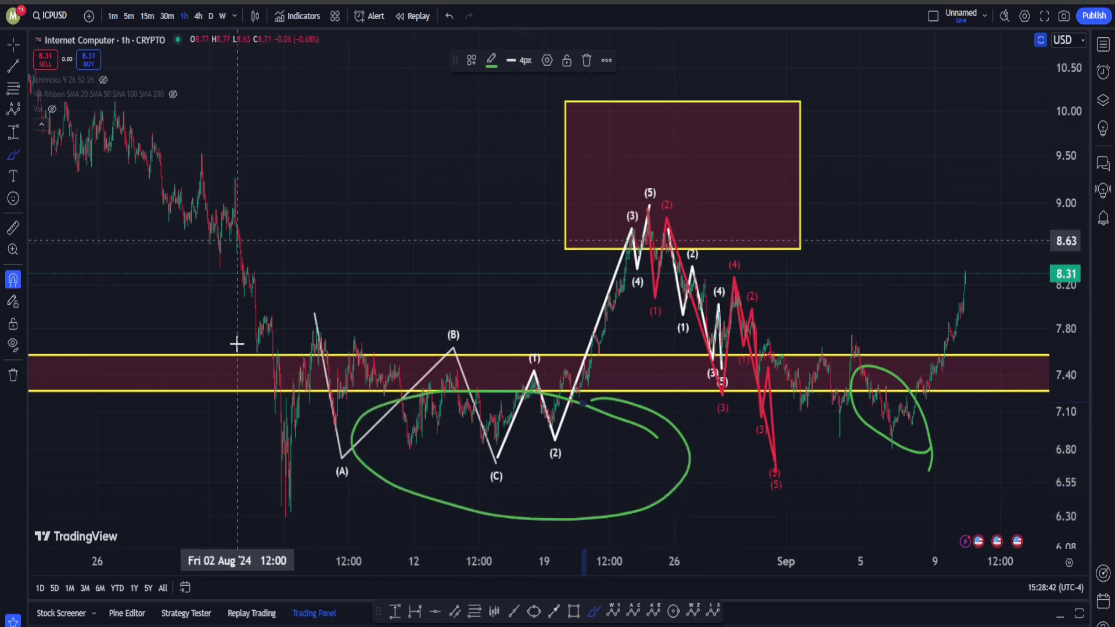
key("ctrl+z")
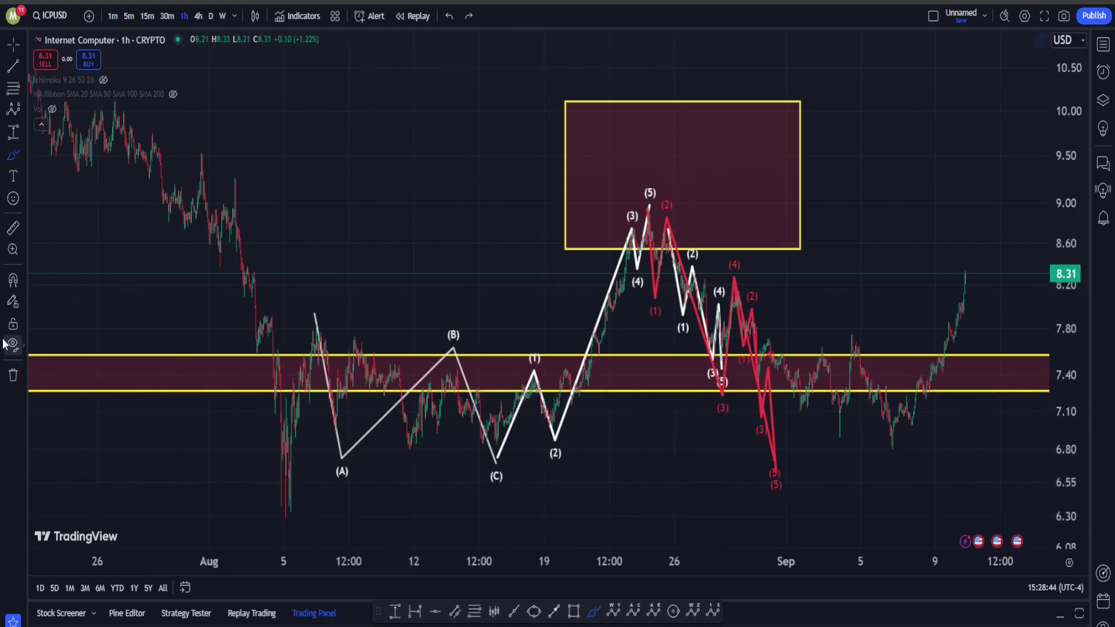
Step: Hide all drawings and examine the bare 1-hour price action from early August to 10 September 2024
left_click(12, 344)
scroll(467, 317, "up", 5)
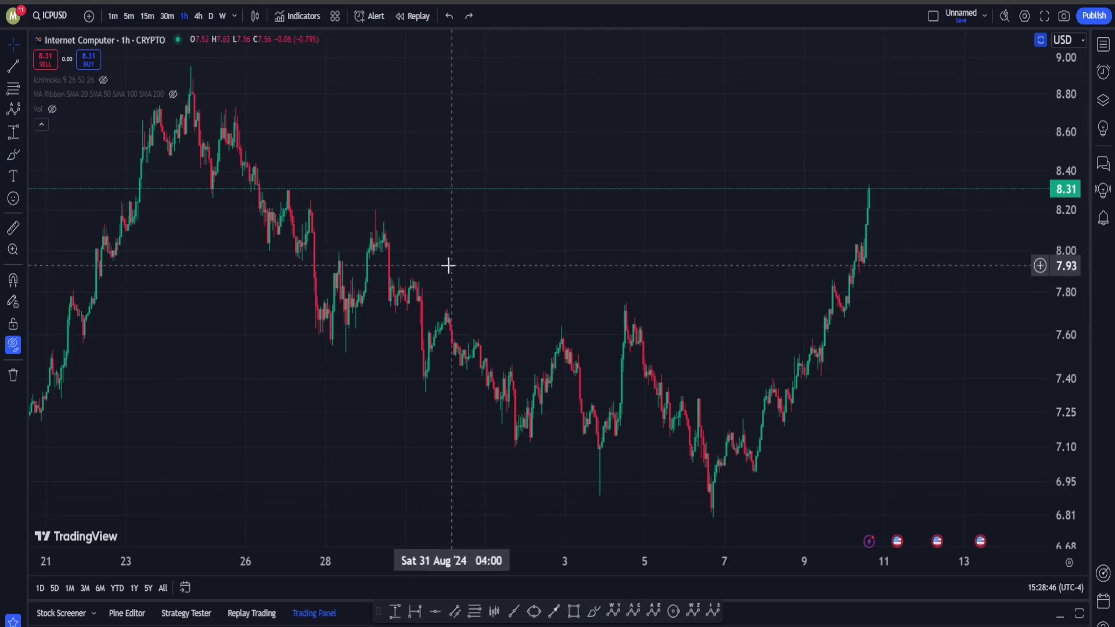
left_click_drag(356, 291, 653, 314)
scroll(668, 315, "down", 4)
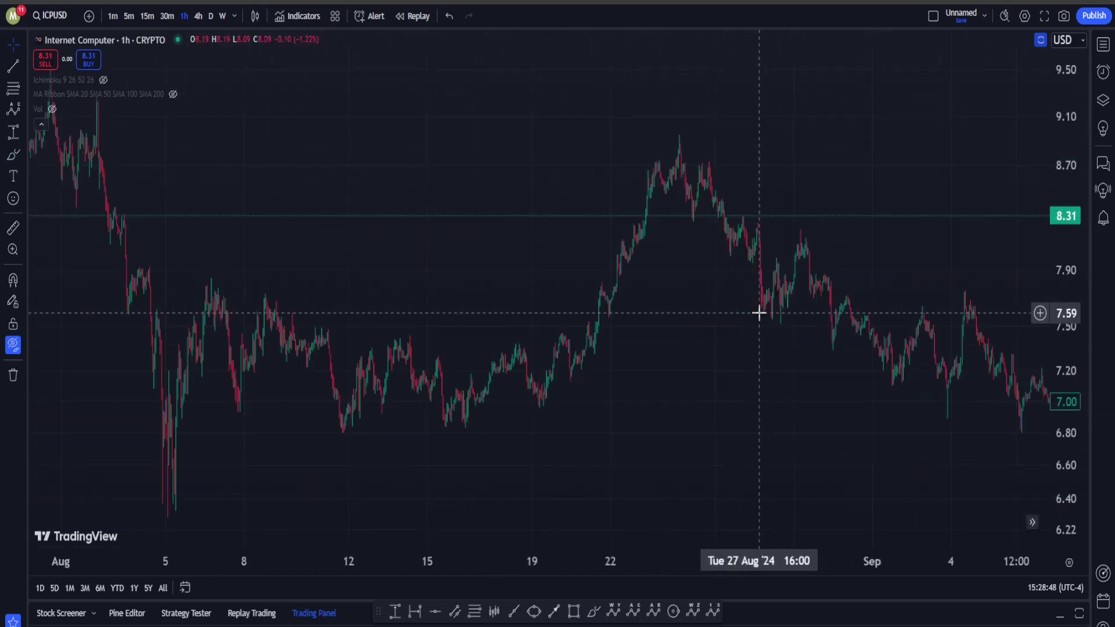
left_click_drag(744, 326, 616, 329)
left_click_drag(1074, 400, 1044, 282)
left_click_drag(1002, 329, 1008, 237)
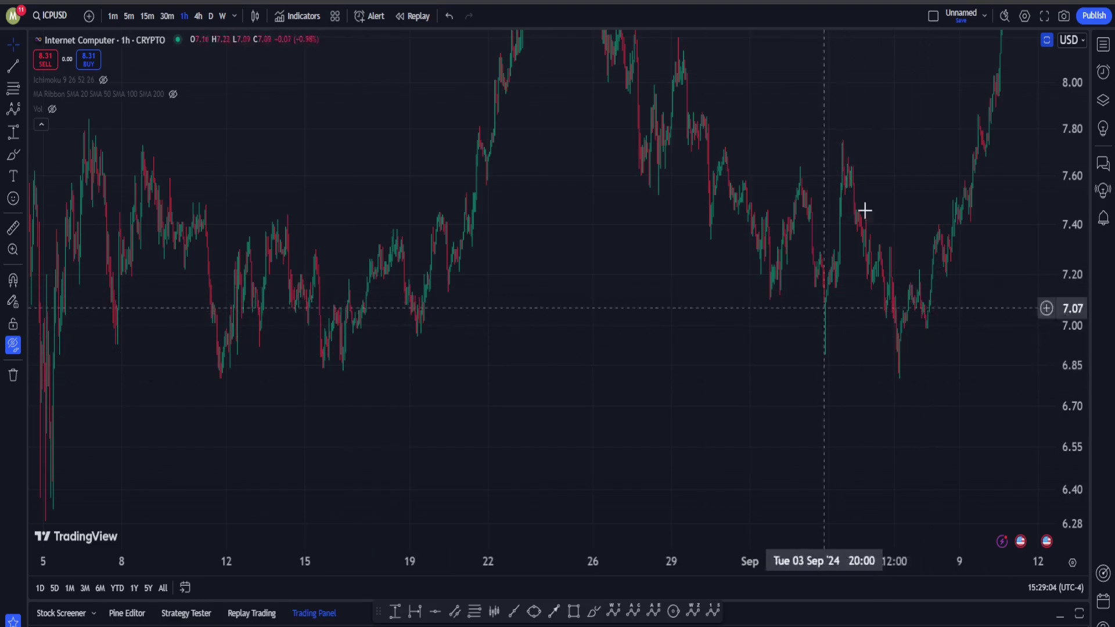
left_click_drag(627, 230, 534, 260)
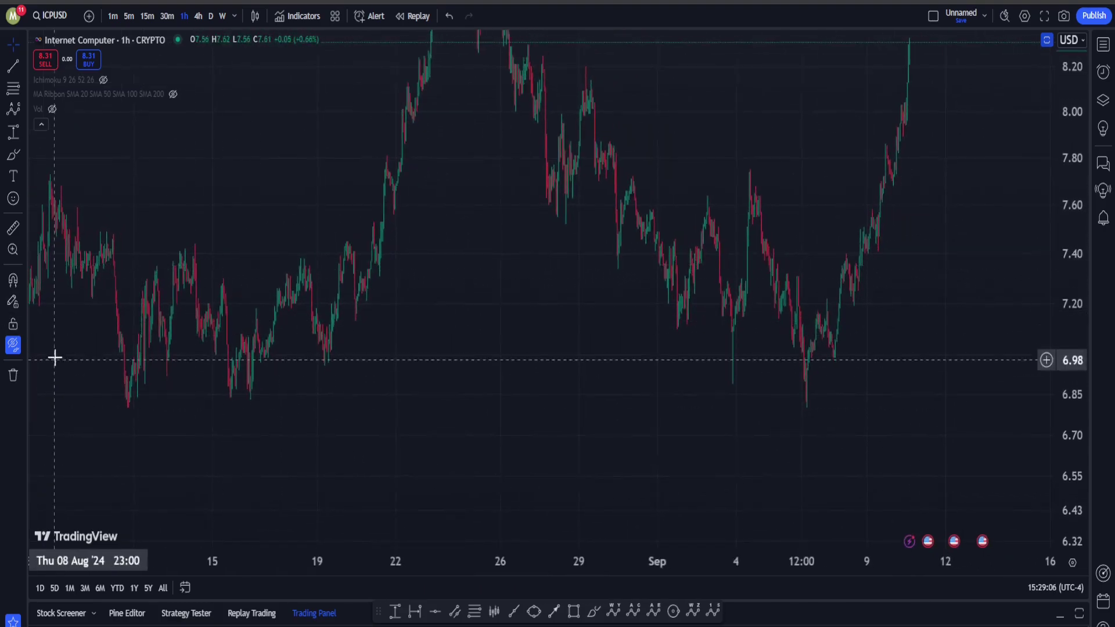
Step: Show the hidden drawings again and restore automatic scaling of the price axis
left_click(23, 347)
left_click(14, 348)
scroll(669, 334, "down", 6)
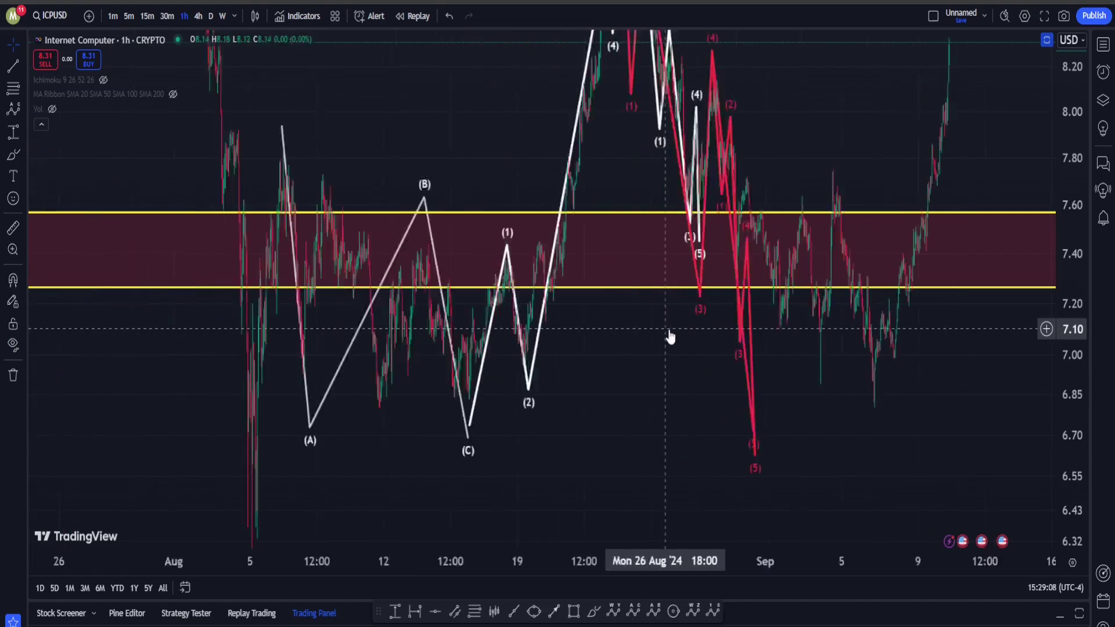
double_click(1079, 149)
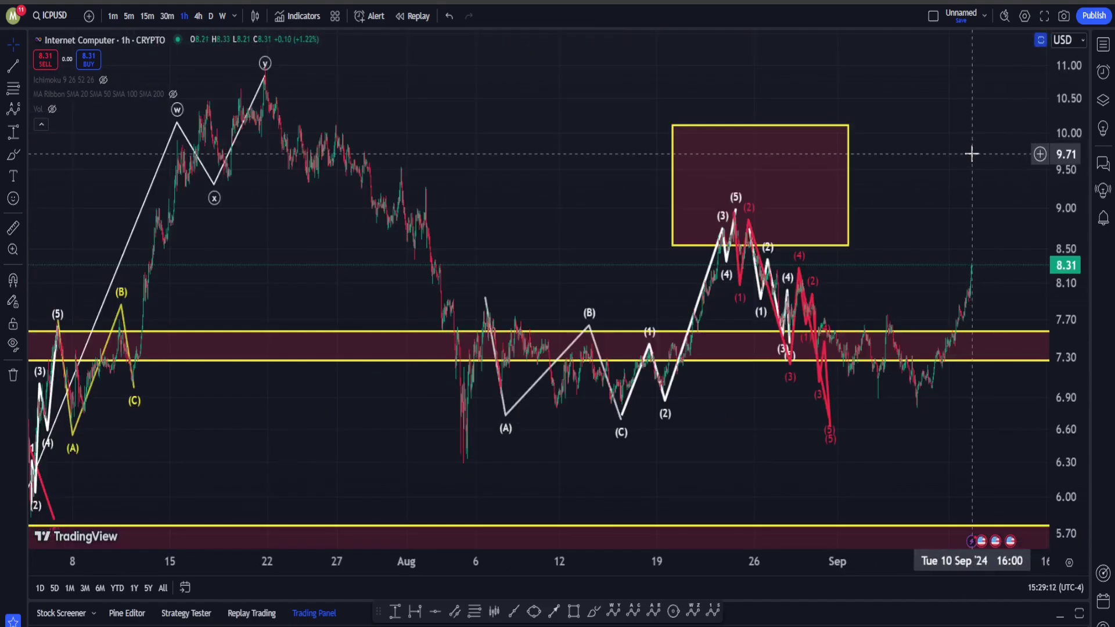
Step: Sketch a brush mark around the September 2024 price move and undo it
left_click_drag(961, 187, 784, 226)
scroll(745, 226, "down", 2)
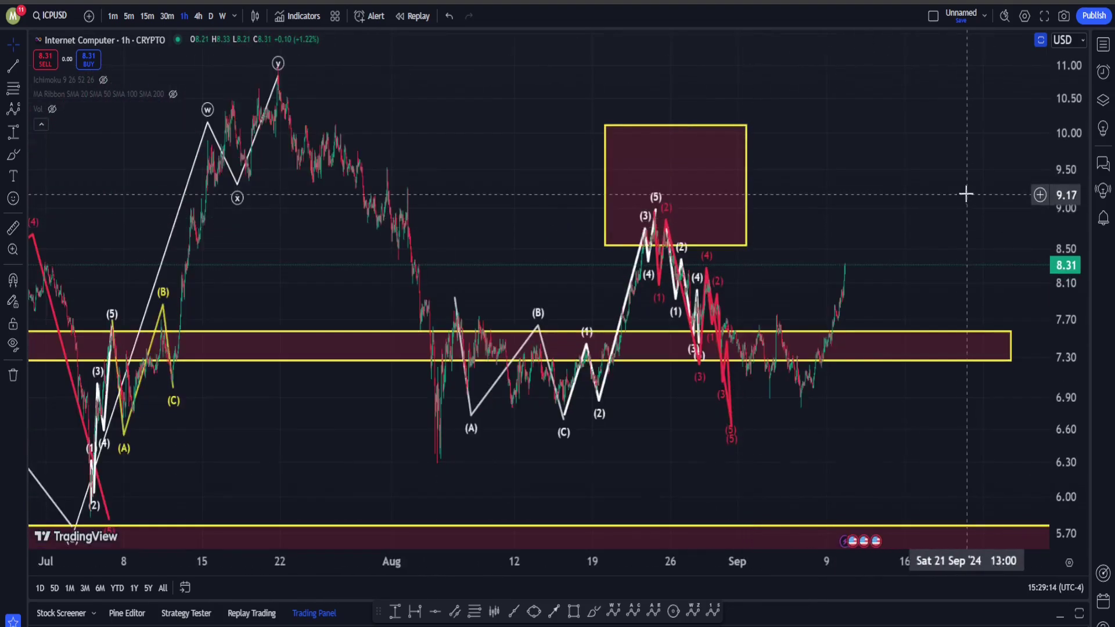
mouse_move(930, 192)
left_mouse_down()
mouse_move(908, 208)
mouse_move(790, 212)
left_mouse_up()
left_click(594, 611)
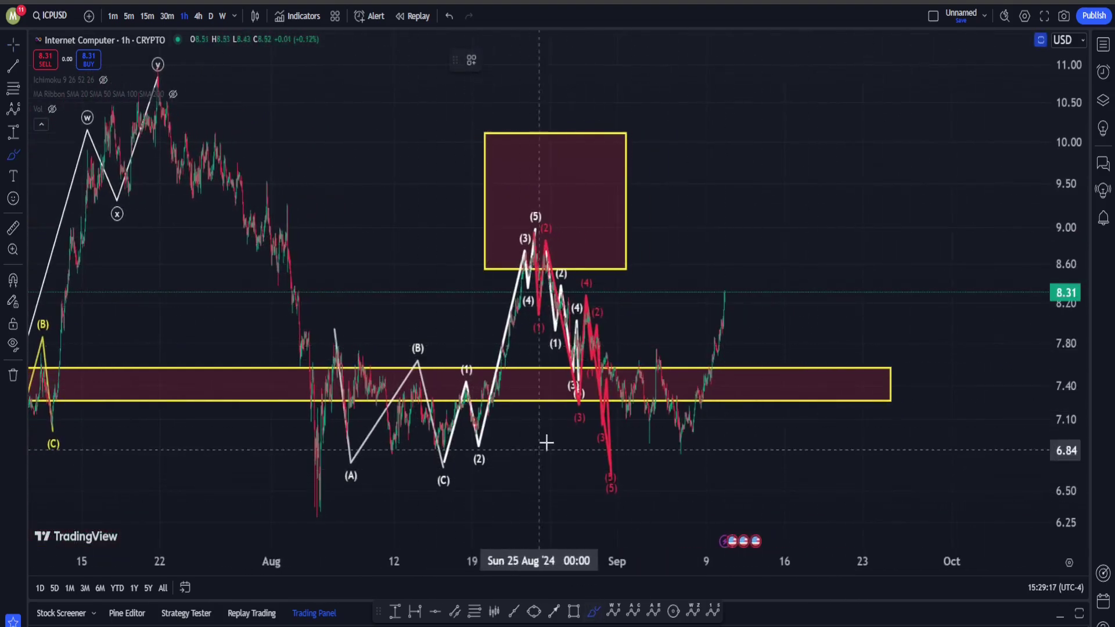
mouse_move(815, 337)
left_mouse_down()
mouse_move(316, 286)
mouse_move(813, 443)
mouse_move(749, 458)
left_mouse_up()
key("ctrl+z")
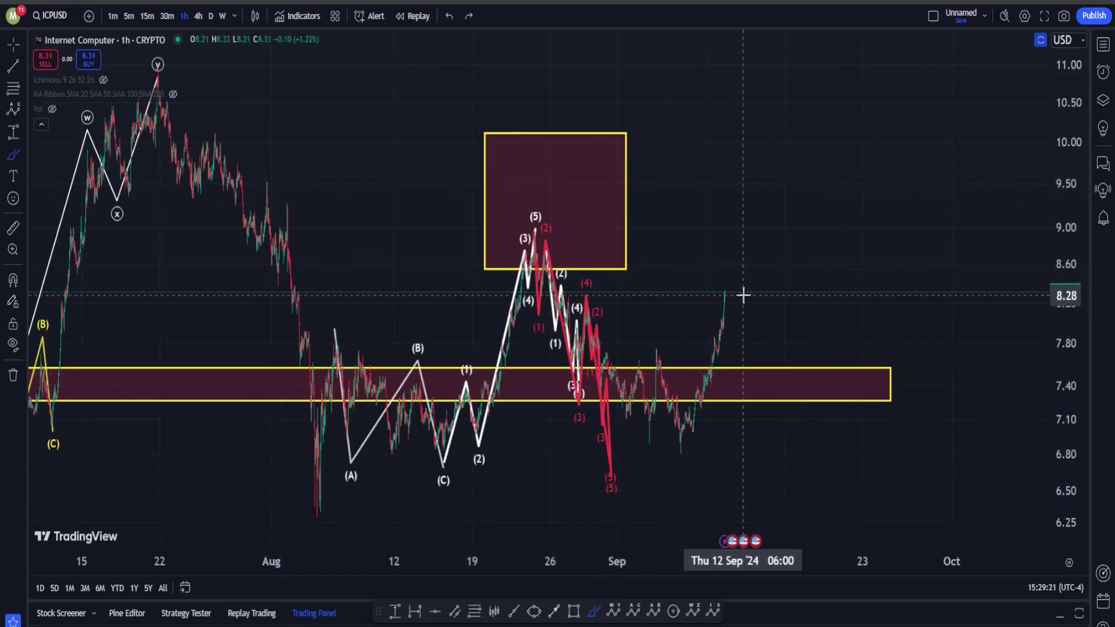
Step: Sketch a projected decline from about 8.7 in mid-September down to about 6.0, and circle the early August low
mouse_move(729, 248)
left_mouse_down()
mouse_move(845, 455)
mouse_move(923, 537)
left_mouse_up()
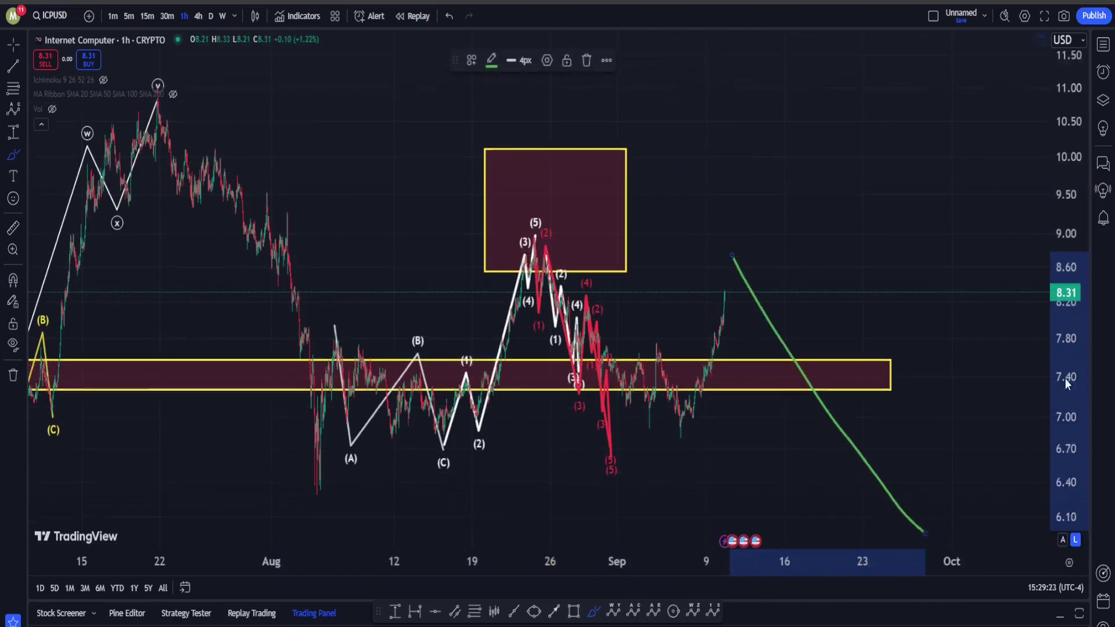
mouse_move(353, 429)
left_mouse_down()
mouse_move(293, 465)
mouse_move(325, 401)
left_mouse_up()
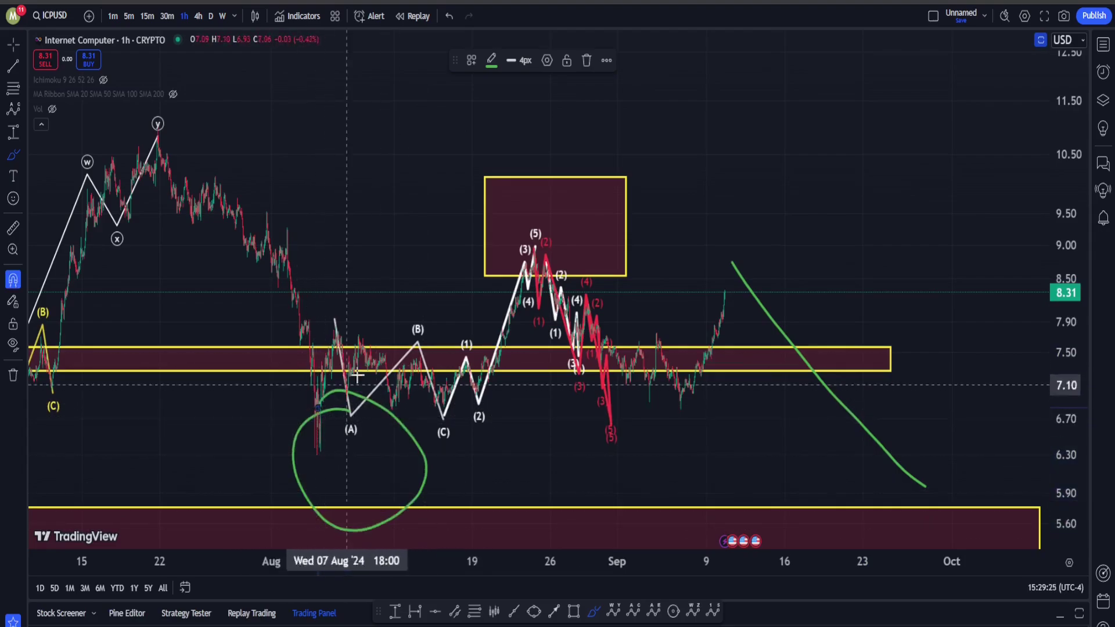
scroll(513, 297, "down", 2)
scroll(513, 297, "down", 2)
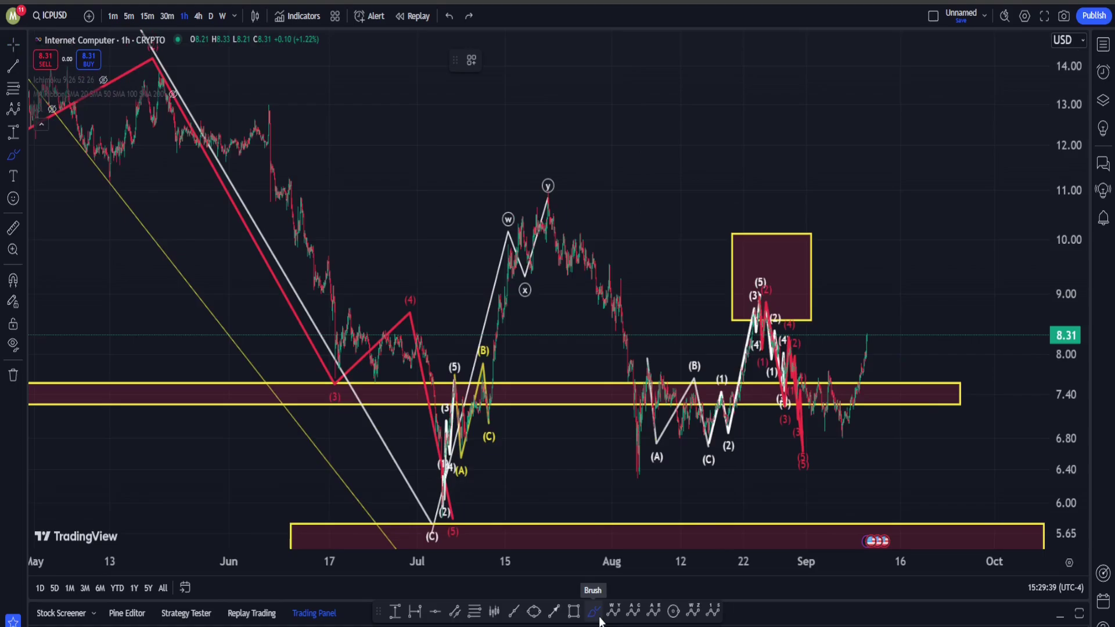
Step: Circle the July rally, the August–September price structure and the early August low with brush strokes
mouse_move(601, 232)
left_mouse_down()
mouse_move(371, 428)
mouse_move(572, 166)
mouse_move(612, 391)
mouse_move(766, 238)
mouse_move(903, 266)
left_mouse_up()
mouse_move(944, 286)
left_mouse_down()
mouse_move(837, 254)
mouse_move(671, 351)
mouse_move(742, 510)
left_mouse_up()
left_click_drag(831, 466, 858, 255)
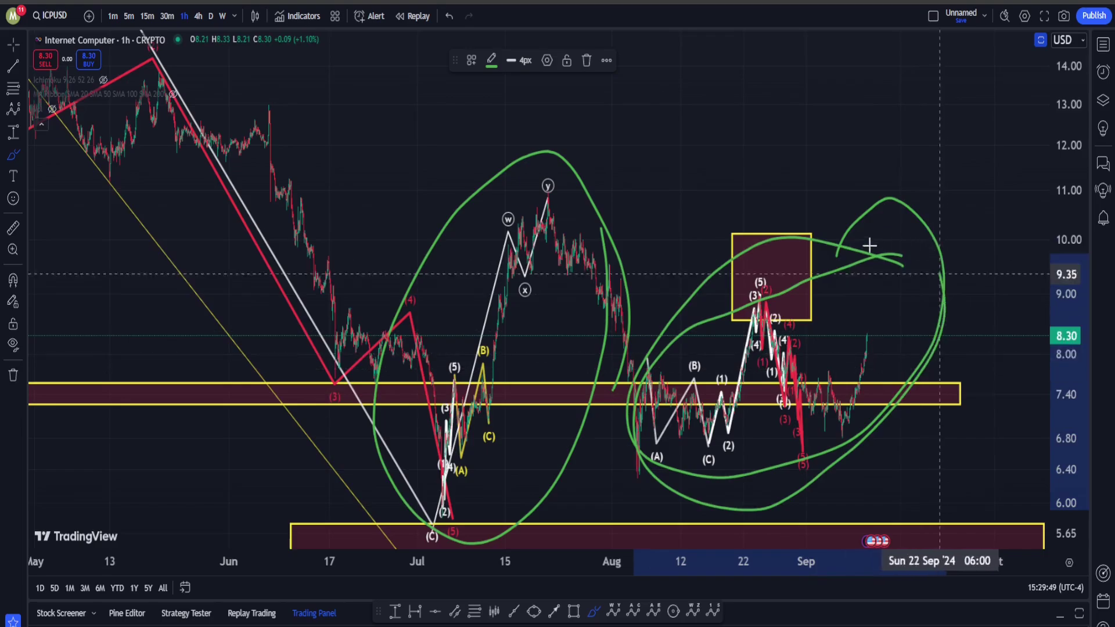
left_click_drag(599, 499, 629, 458)
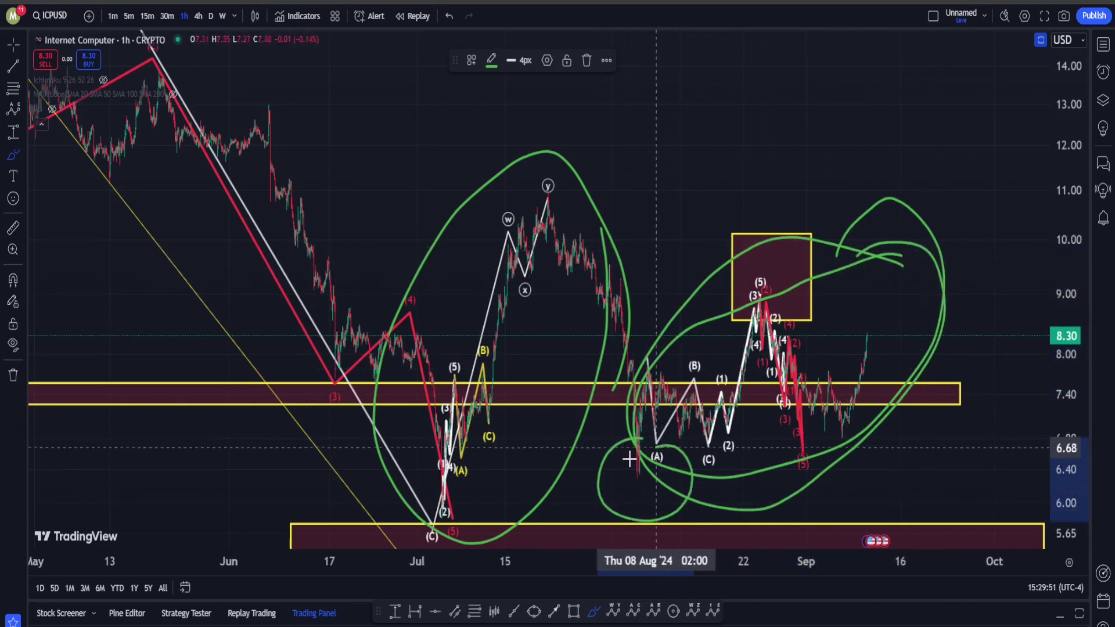
Step: Undo the brush circles around the July and August–September moves
key("ctrl+z")
key("ctrl+z")
key("ctrl+z")
key("ctrl+z")
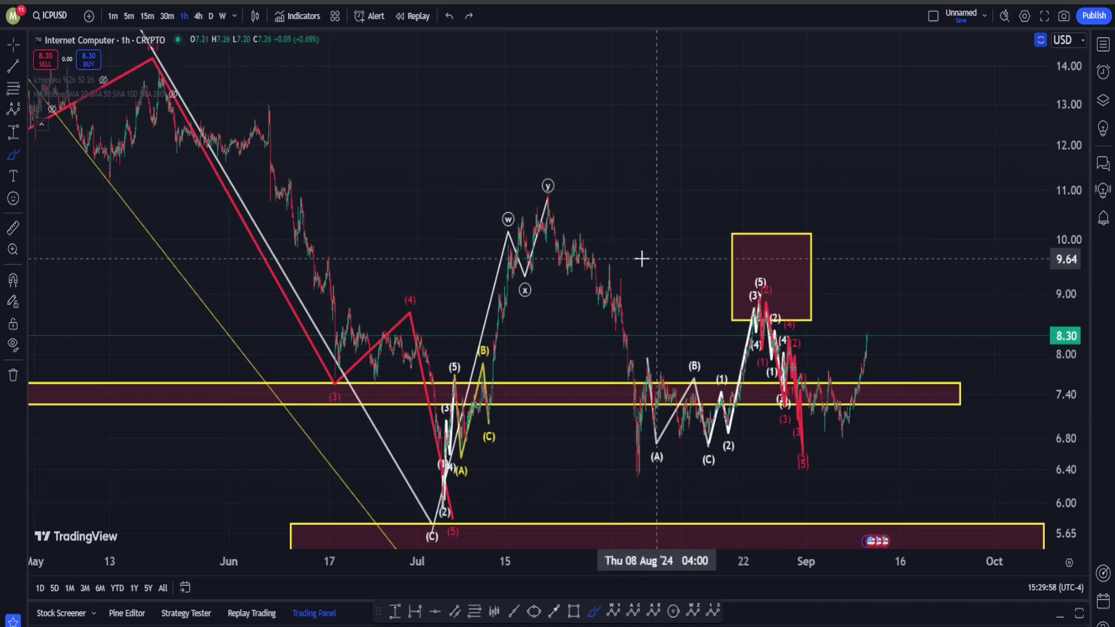
Step: Reshape the smaller red impulse, placing wave (3) at about 7.13, wave (4) at about 7.62 and wave (5) at about 6.88
scroll(639, 256, "up", 10)
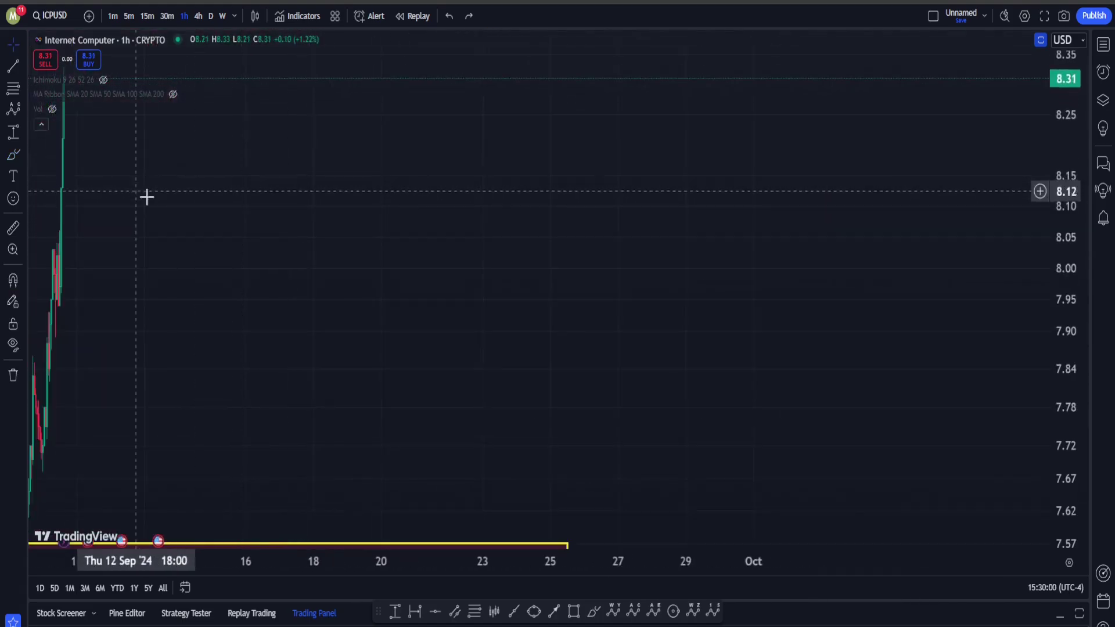
scroll(557, 224, "down", 10)
left_click_drag(647, 235, 670, 237)
left_click_drag(576, 269, 663, 282)
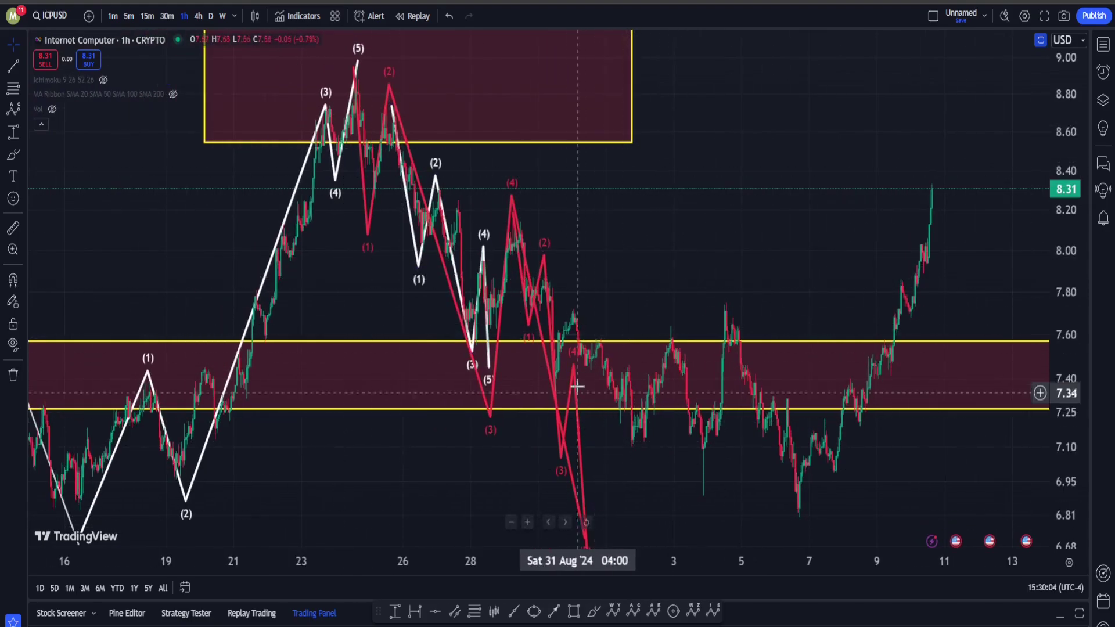
mouse_move(574, 366)
left_mouse_down()
mouse_move(589, 306)
mouse_move(667, 330)
left_mouse_up()
left_click_drag(562, 460, 642, 439)
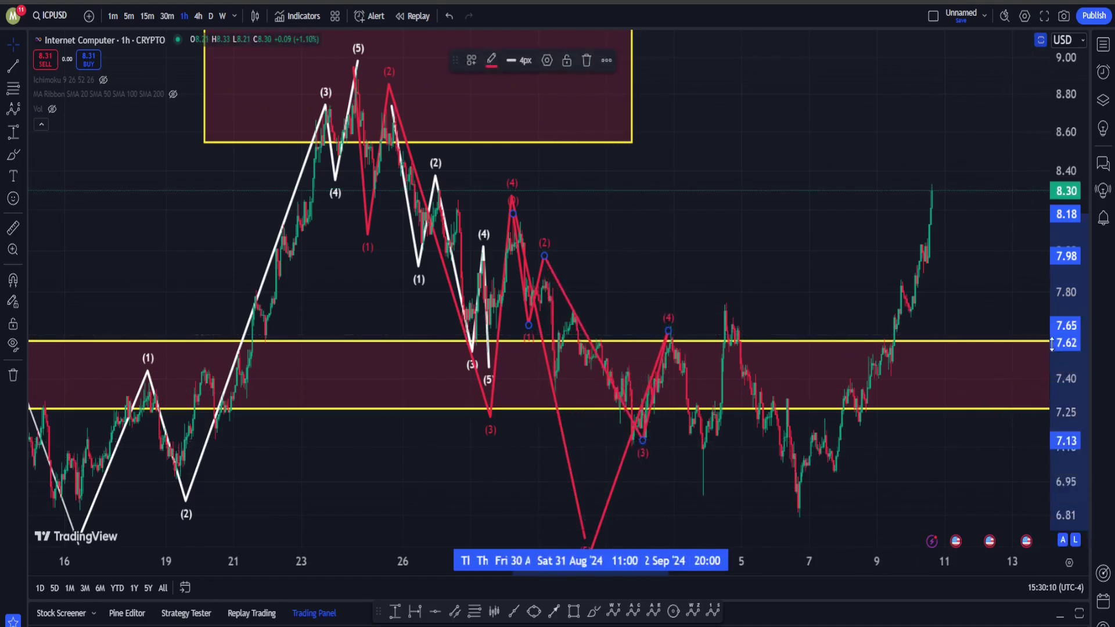
left_click_drag(1067, 356, 1067, 425)
left_click_drag(594, 500, 679, 486)
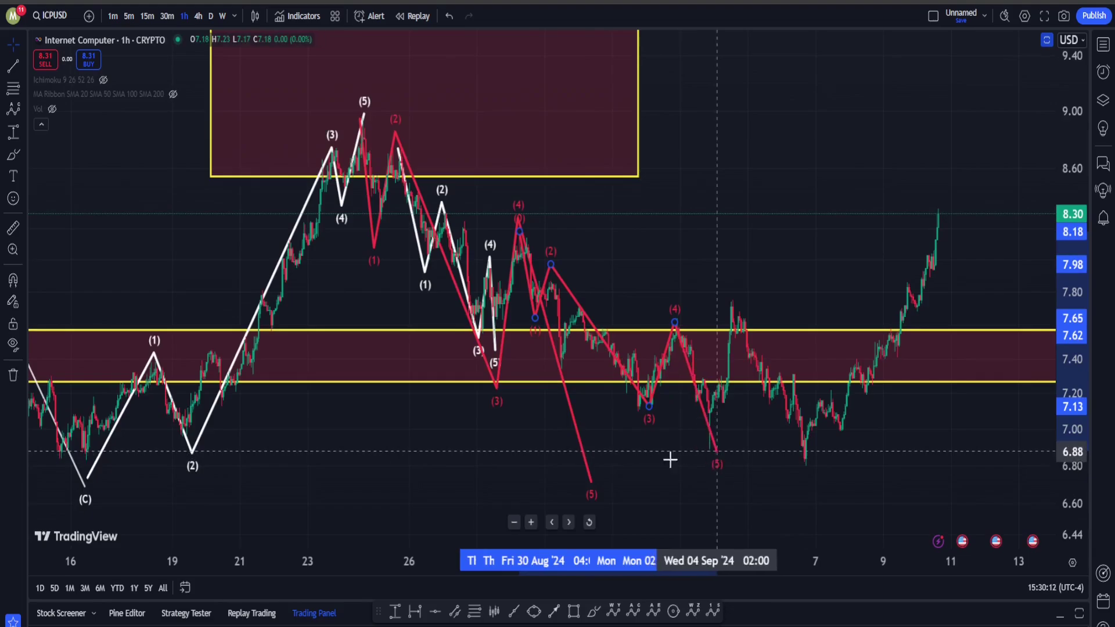
Step: Move wave (5) of the larger red impulse to about 6.80 on 4 September and recolour that wave count white
mouse_move(593, 497)
left_mouse_down()
mouse_move(590, 477)
mouse_move(643, 460)
mouse_move(704, 455)
mouse_move(717, 465)
left_mouse_up()
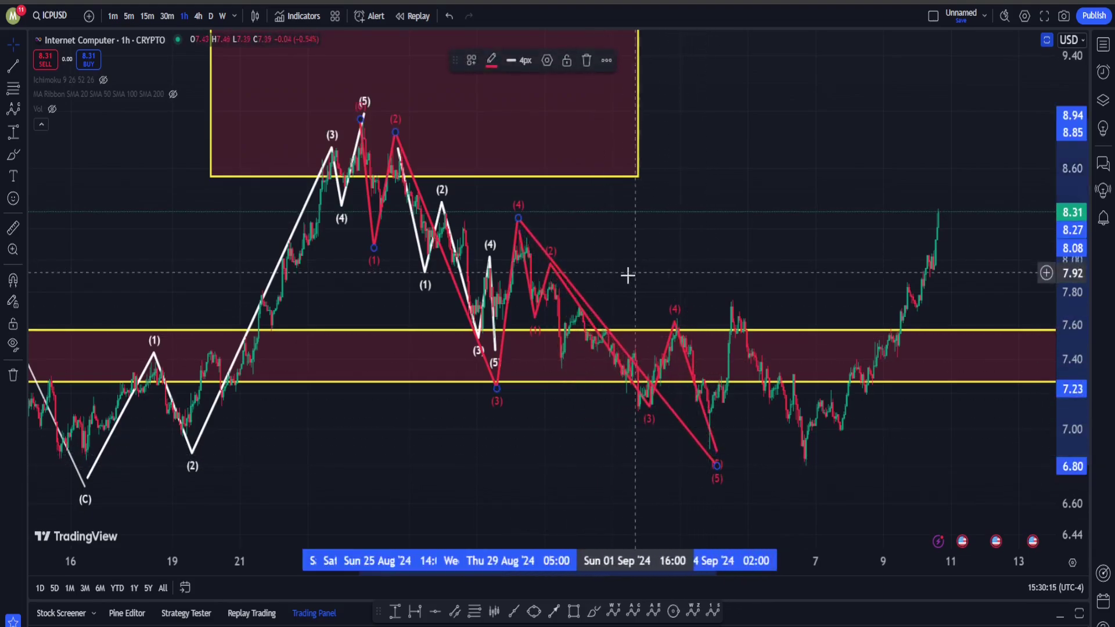
left_click(492, 64)
left_click(491, 87)
Step: Draw a white A-B-C correction from about 6.84 on 3 September, with (A) near 7.94, (B) near 6.82 and (C) near 8.63
left_click_drag(717, 156, 598, 183)
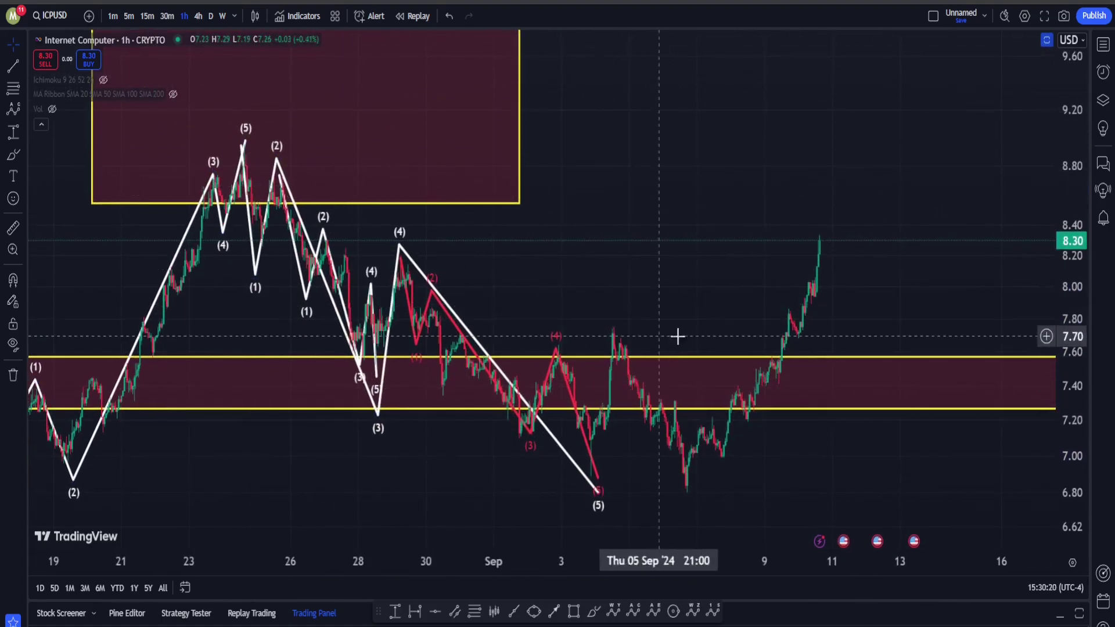
left_click_drag(724, 235, 655, 259)
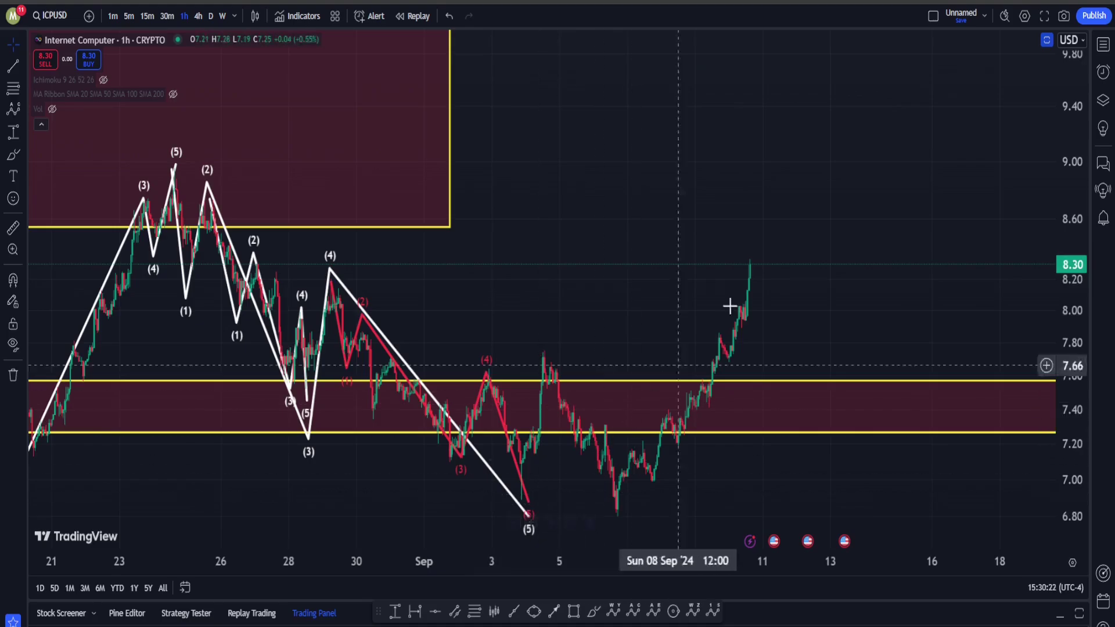
left_click_drag(769, 251, 687, 231)
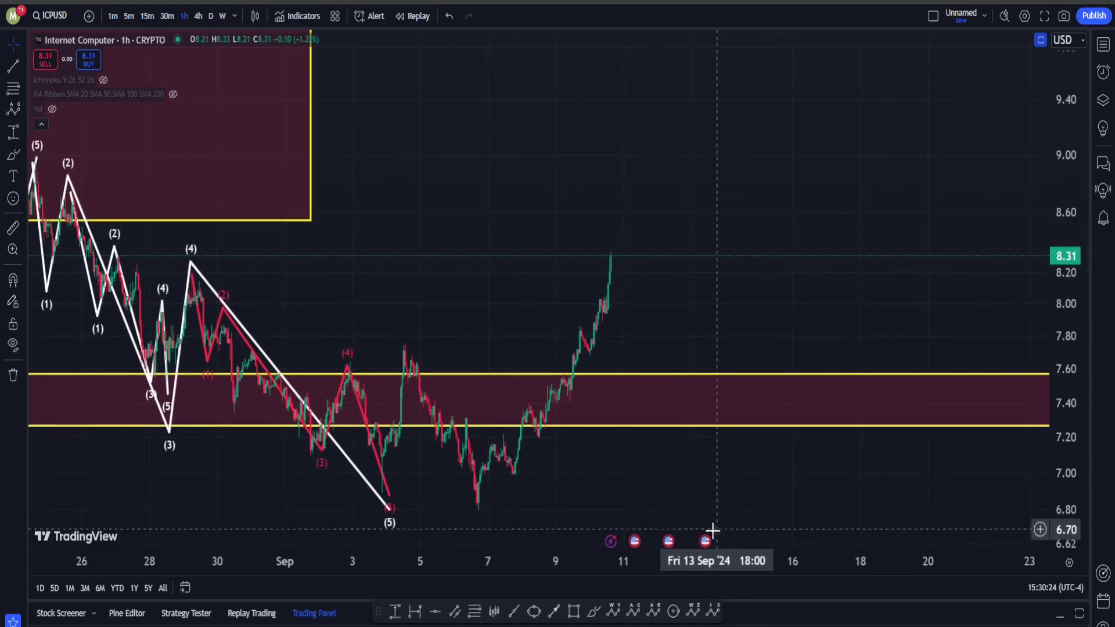
left_click(633, 612)
left_click(386, 502)
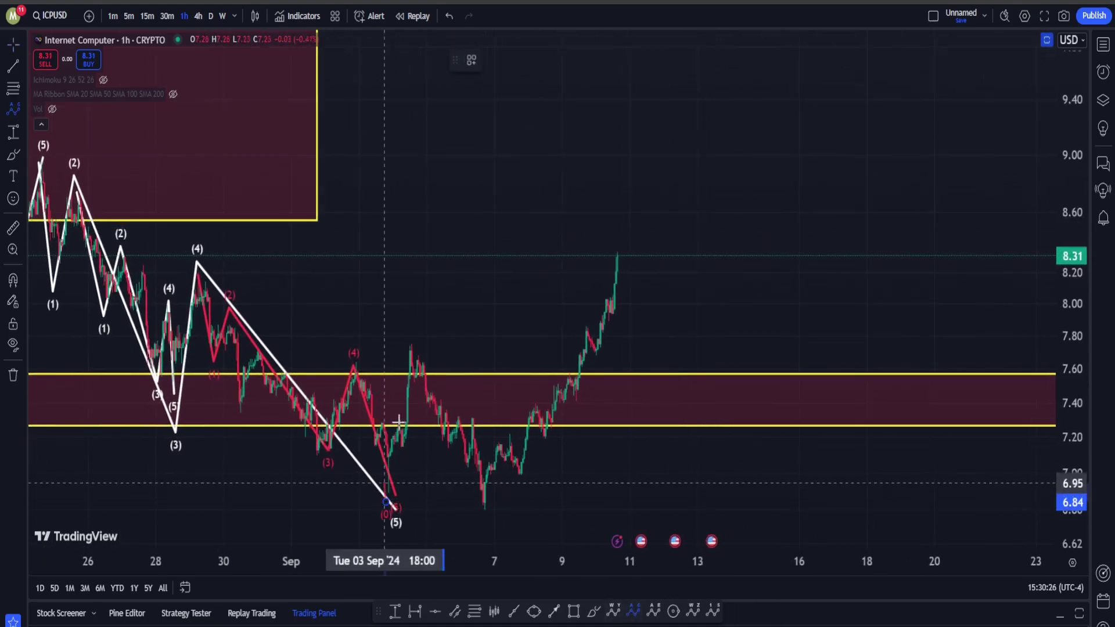
left_click(422, 313)
left_click(535, 505)
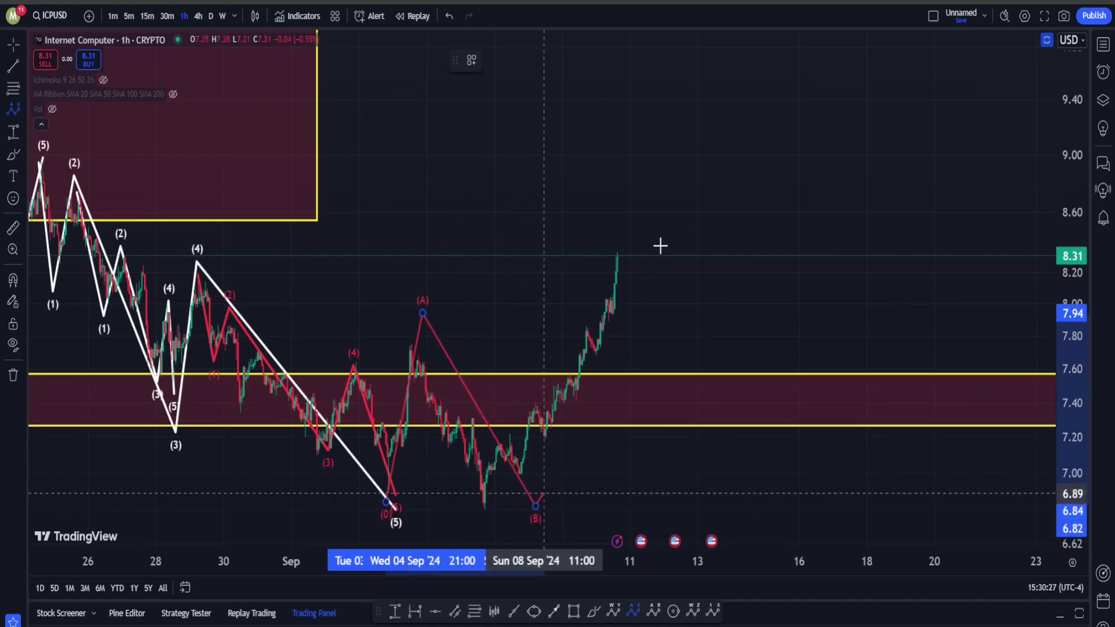
left_click(668, 210)
left_click(494, 63)
left_click(494, 92)
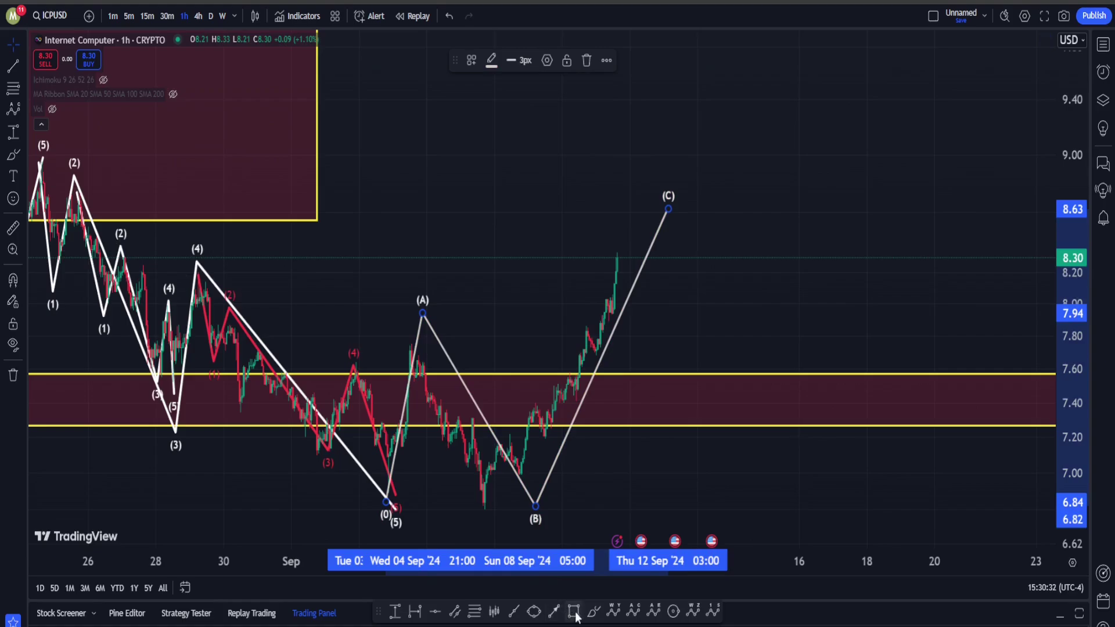
Step: Sketch a projected decline from about 8.6 to below 6.62 and circle the September A-B-C correction
left_click(593, 610)
left_click(625, 215)
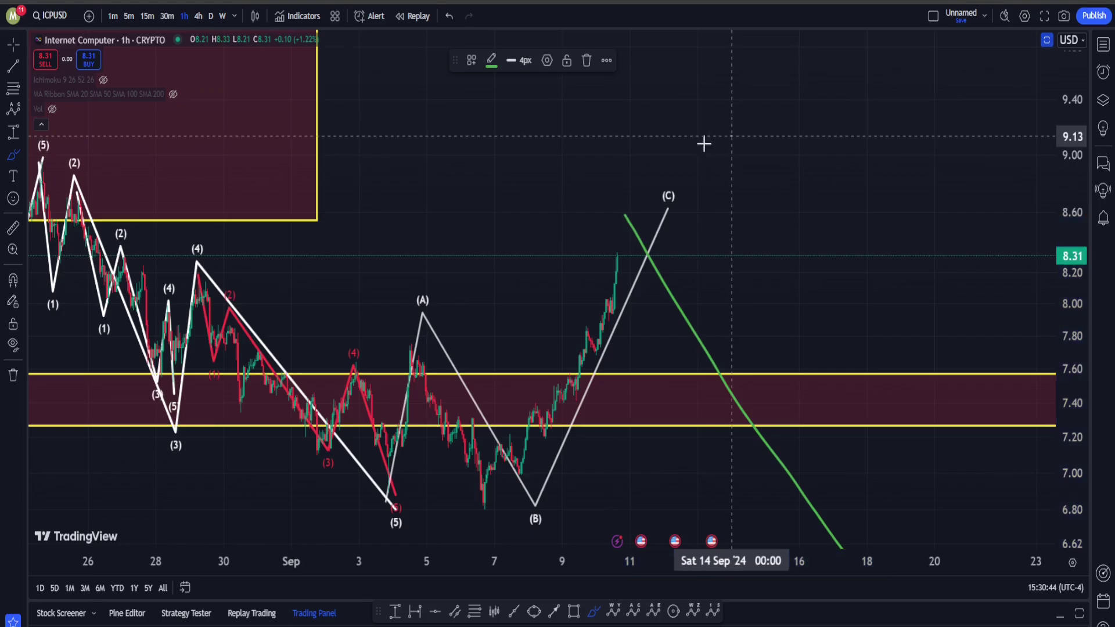
left_click_drag(729, 136, 464, 332)
mouse_move(400, 487)
left_mouse_down()
mouse_move(799, 219)
mouse_move(592, 199)
left_mouse_up()
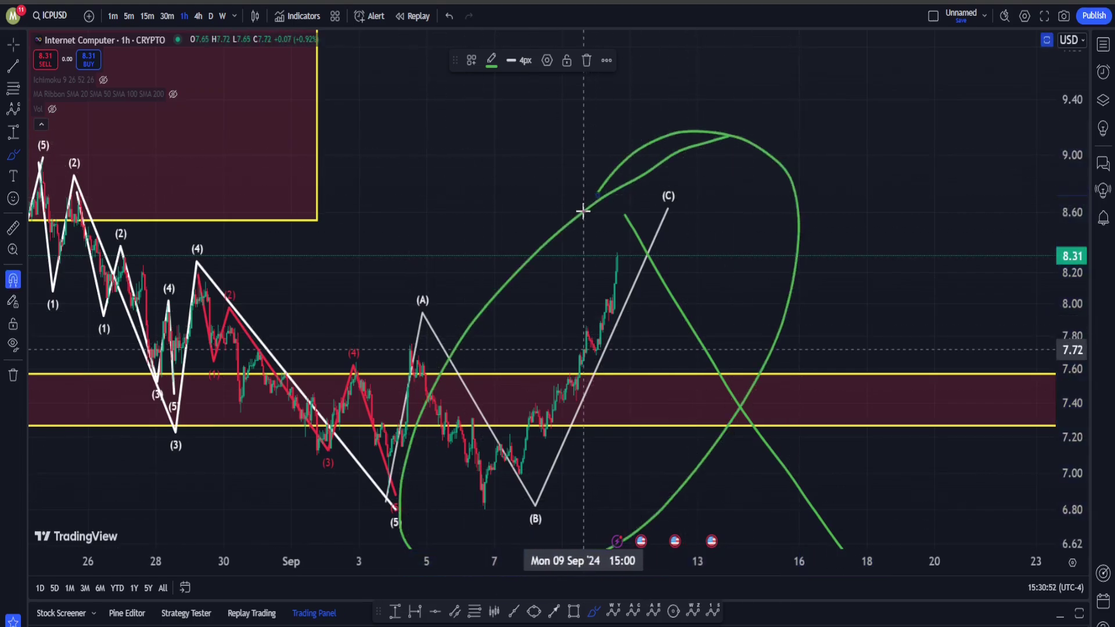
Step: Leave the brush tool and remove the sketched circle and the green decline line
key("Escape")
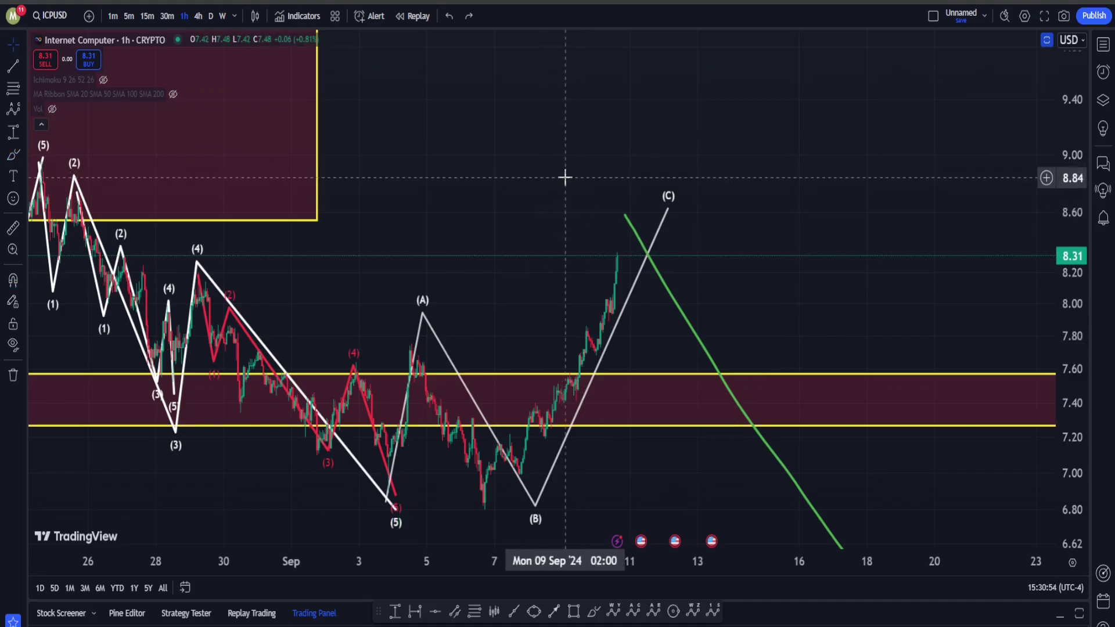
right_click(365, 199)
left_click(405, 209)
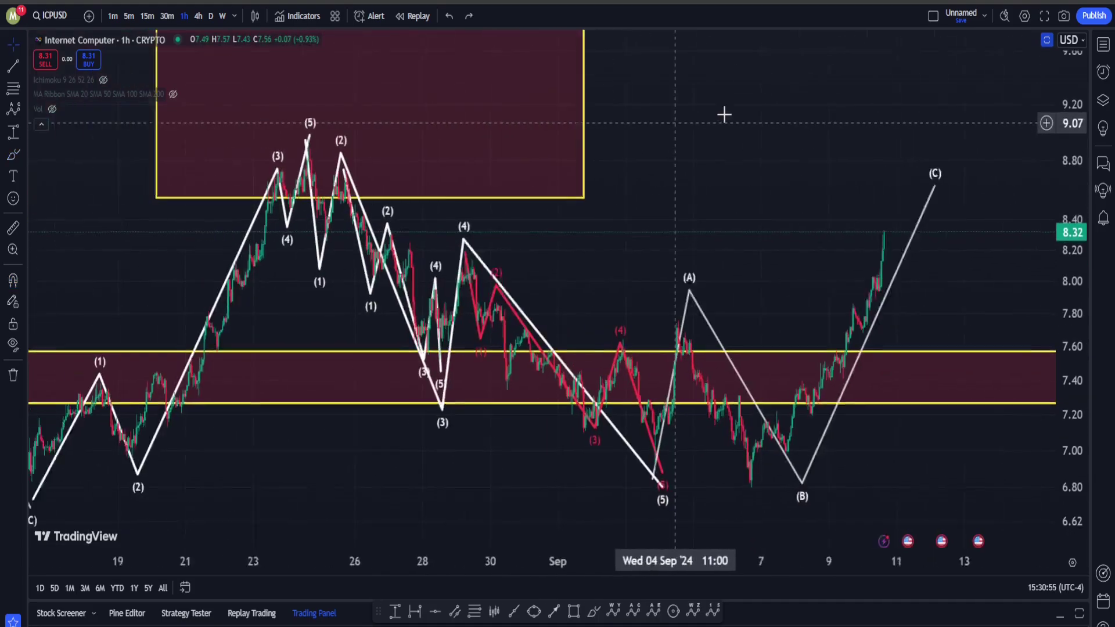
Step: Compress the price scale and extend the 8.55–10.11 zone rectangle forward to about 16 September 2024
left_click_drag(1071, 174, 1071, 371)
left_click_drag(900, 158, 692, 276)
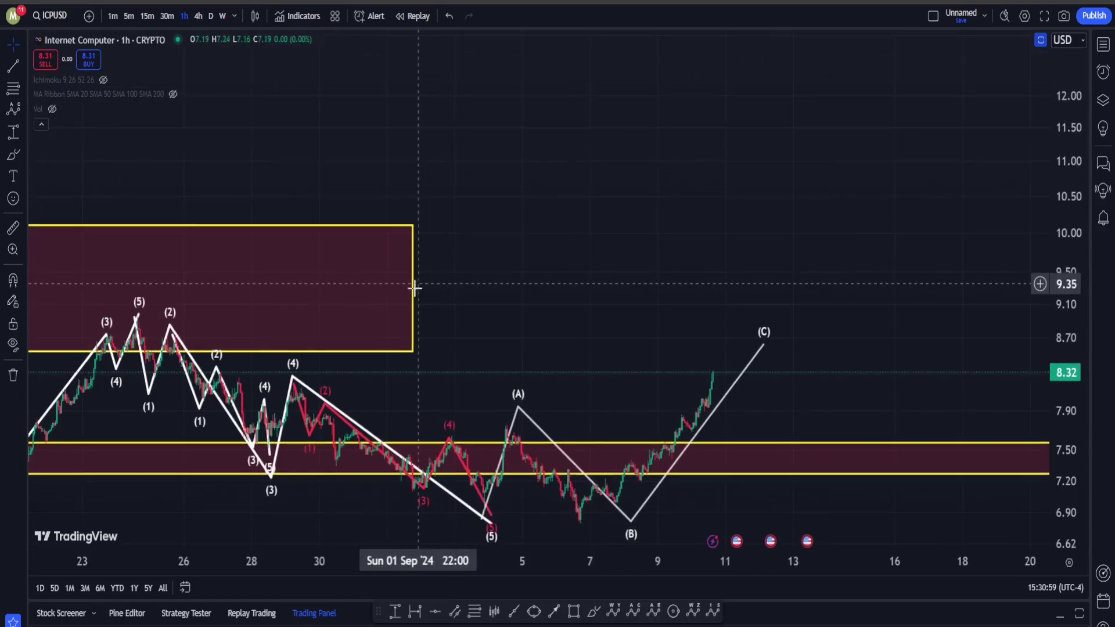
left_click_drag(413, 290, 902, 249)
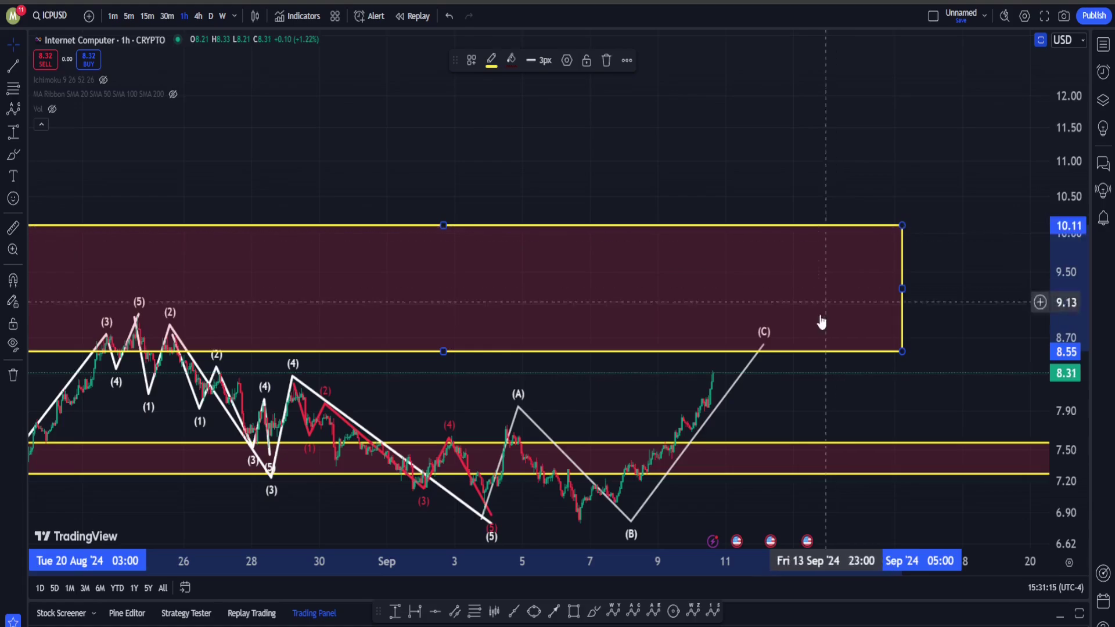
Step: Circle the wave (C) target area, sketch a dip to about 7.4 with a rebound to about 10.4, and undo both
left_click(594, 612)
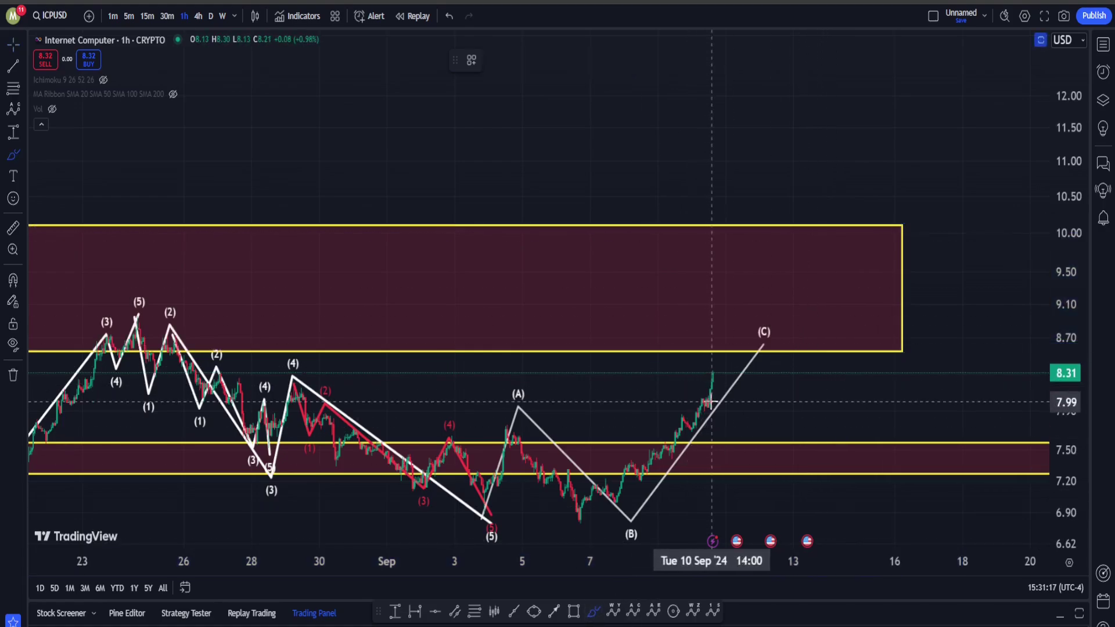
mouse_move(759, 247)
left_mouse_down()
mouse_move(697, 346)
mouse_move(803, 286)
left_mouse_up()
left_click_drag(807, 262, 805, 243)
mouse_move(772, 213)
left_mouse_down()
mouse_move(745, 224)
mouse_move(717, 262)
left_mouse_up()
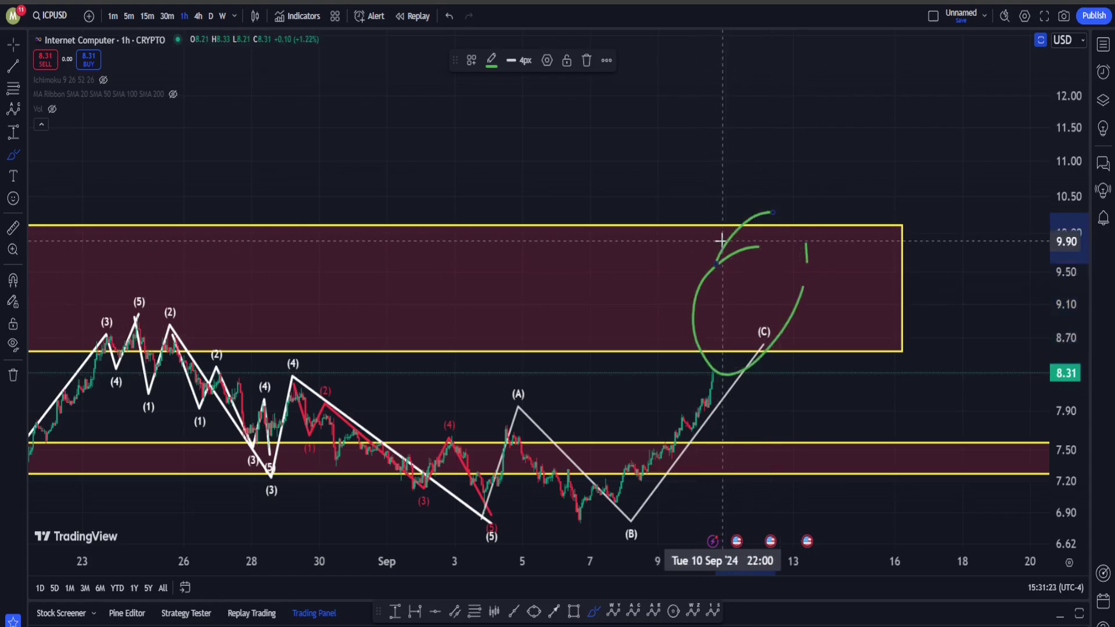
key("ctrl+z")
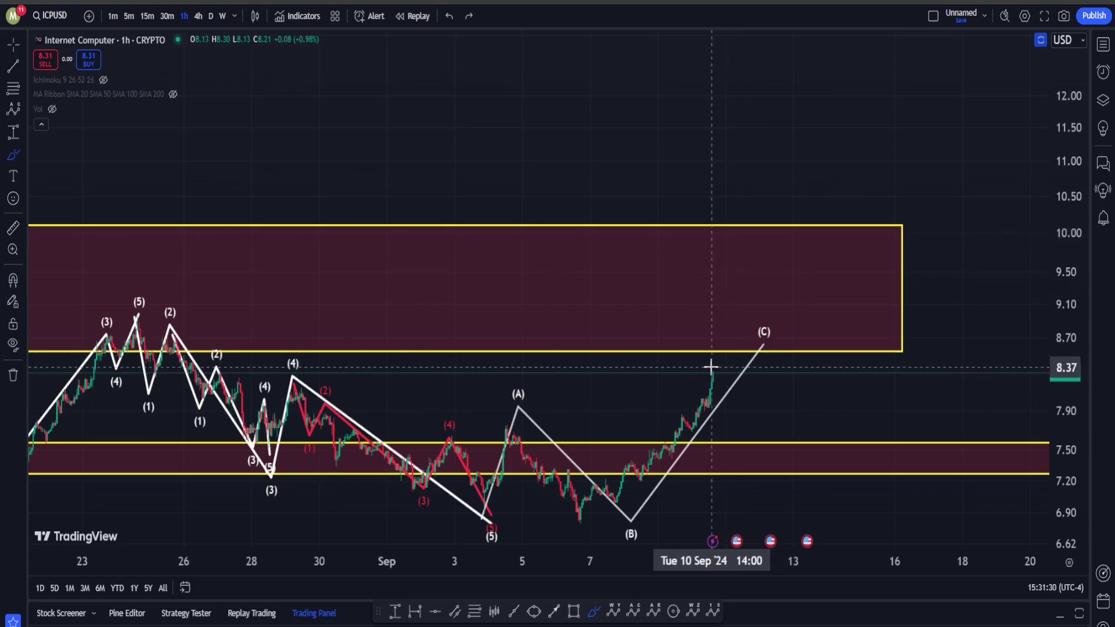
mouse_move(711, 367)
left_mouse_down()
mouse_move(754, 451)
mouse_move(855, 203)
left_mouse_up()
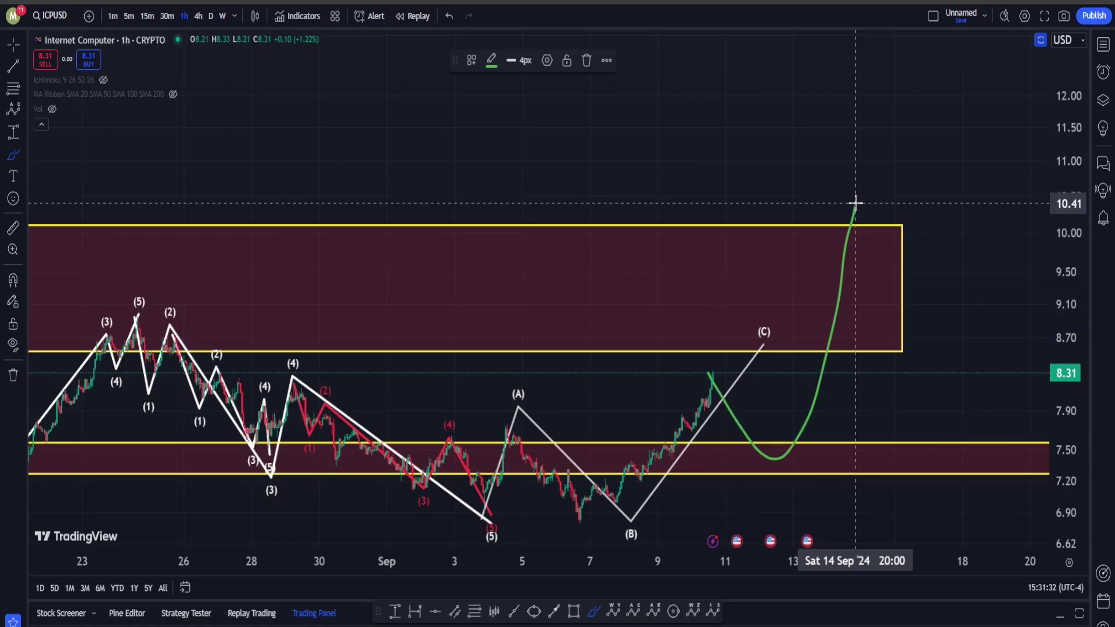
key("ctrl+z")
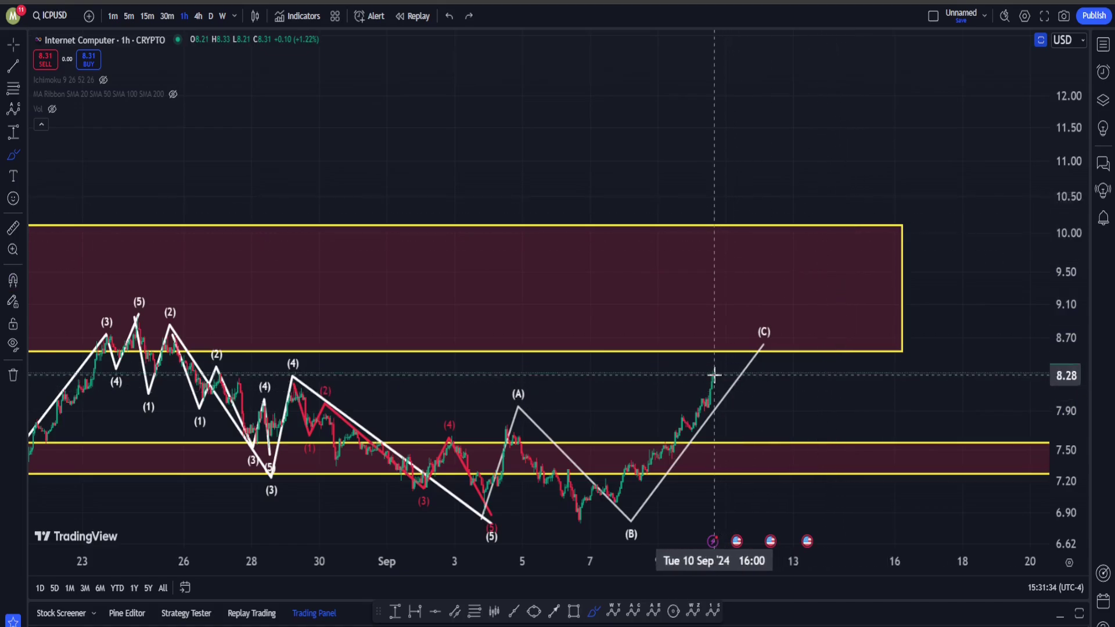
Step: Sketch a corrective drop from about 8.5 to 7.7 with a rebound to about 9.4, circling the pullback low and the rebound
mouse_move(714, 376)
left_mouse_down()
mouse_move(751, 398)
mouse_move(769, 366)
mouse_move(791, 427)
left_mouse_up()
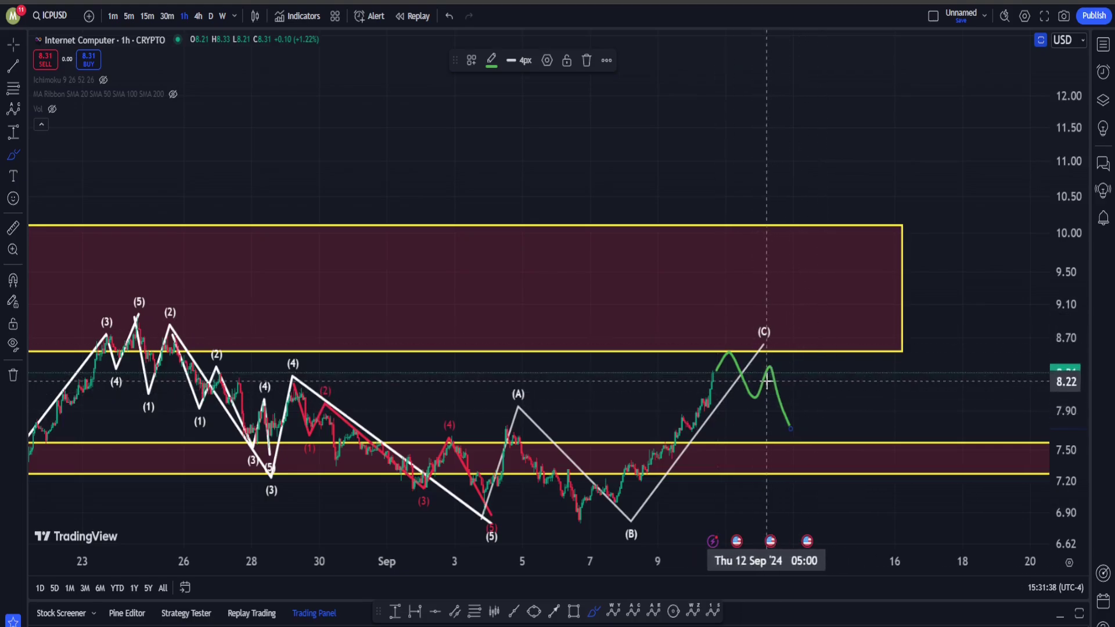
mouse_move(804, 377)
left_mouse_down()
mouse_move(826, 391)
mouse_move(778, 455)
mouse_move(816, 381)
left_mouse_up()
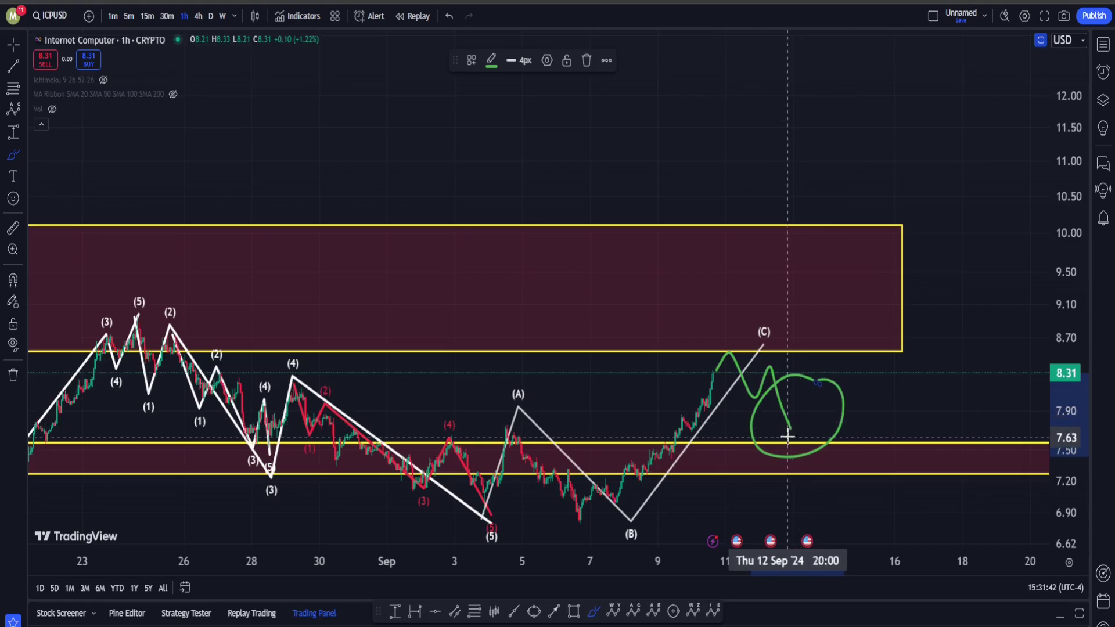
left_click_drag(787, 431, 851, 272)
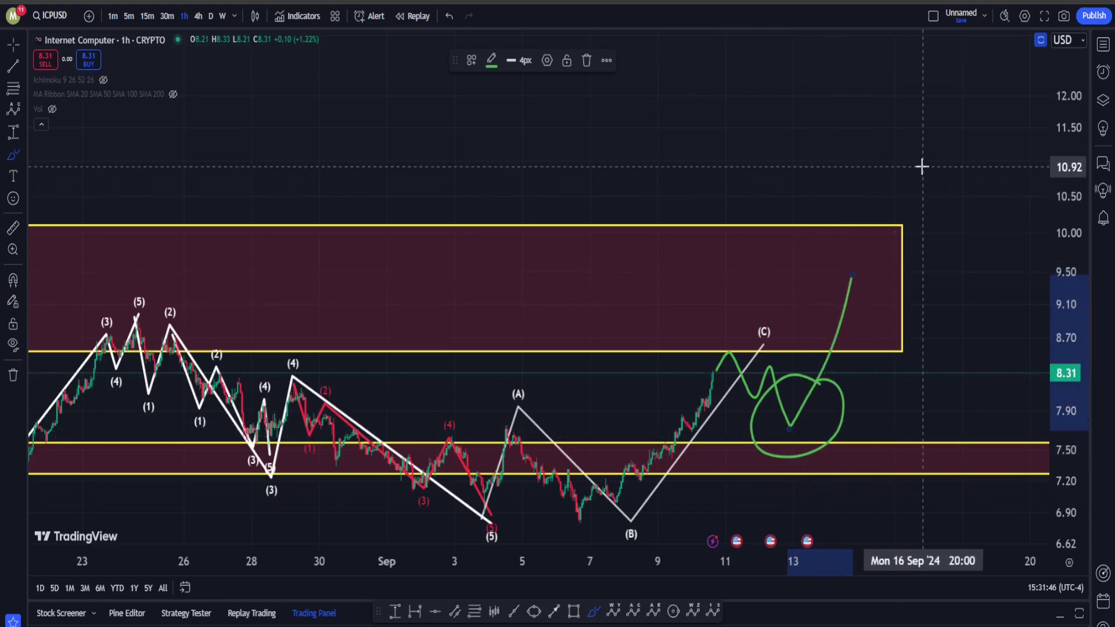
left_click_drag(910, 173, 780, 349)
left_click_drag(960, 201, 844, 225)
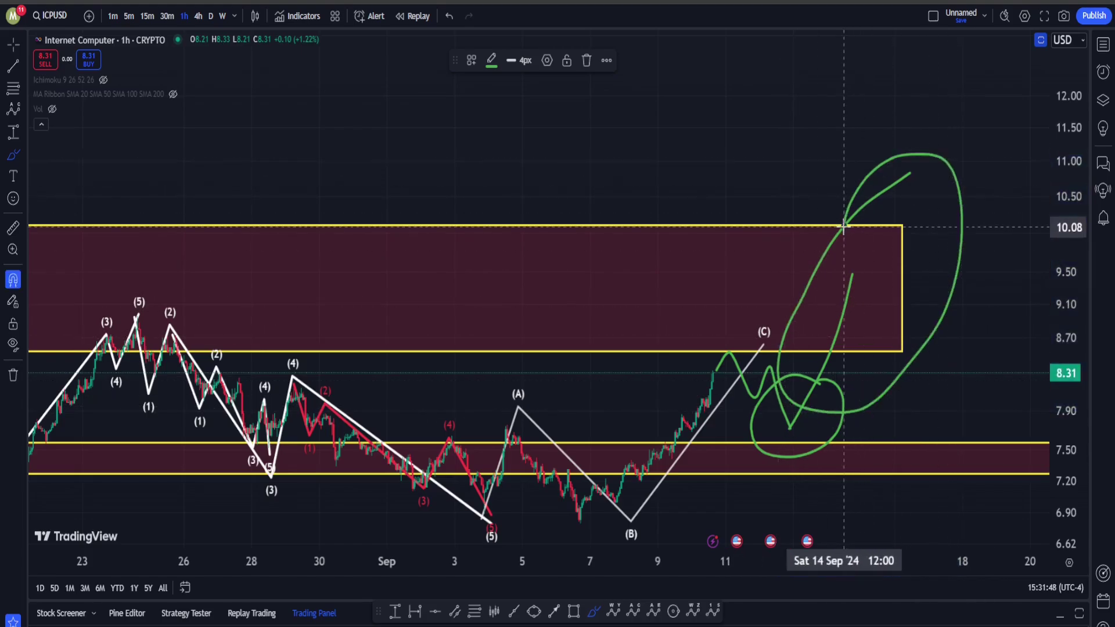
Step: Undo the projected pullback and rebound sketches and leave the brush tool
key("ctrl+z")
key("ctrl+z")
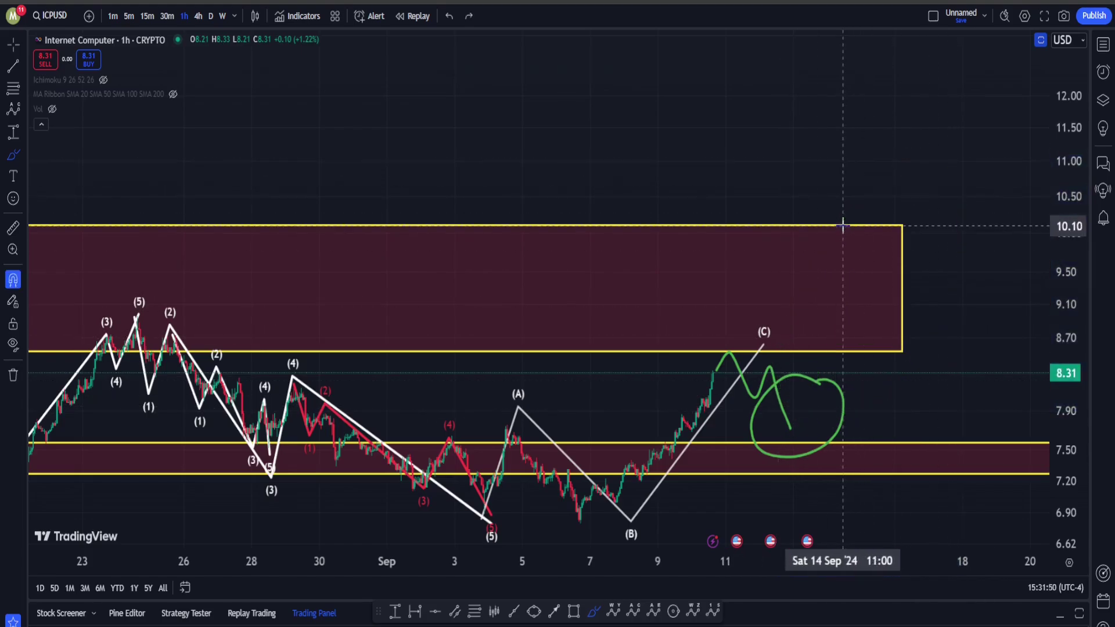
key("ctrl+z")
scroll(598, 325, "down", 3)
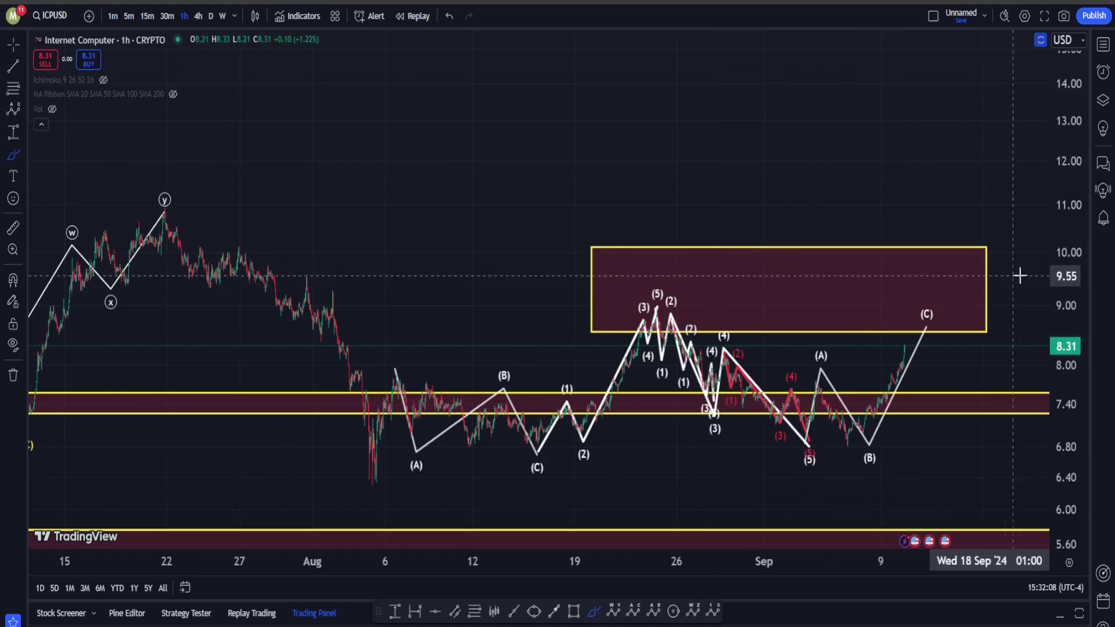
key("Escape")
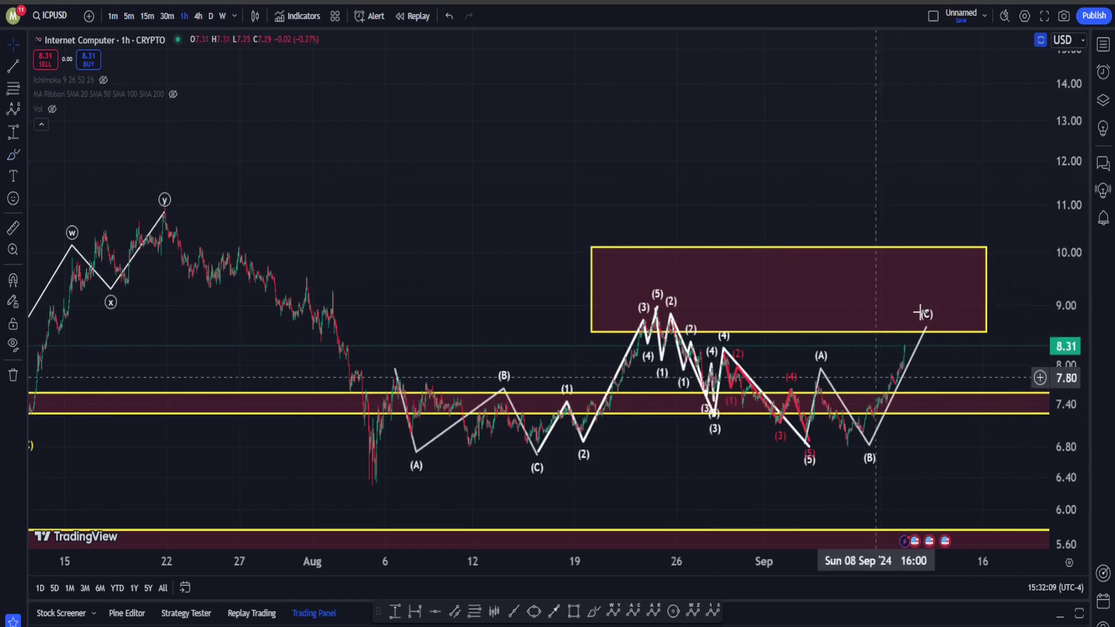
Step: Examine the September A-B-C correction alongside the preceding five-wave decline and the price zones
double_click(1065, 259)
scroll(774, 316, "up", 12)
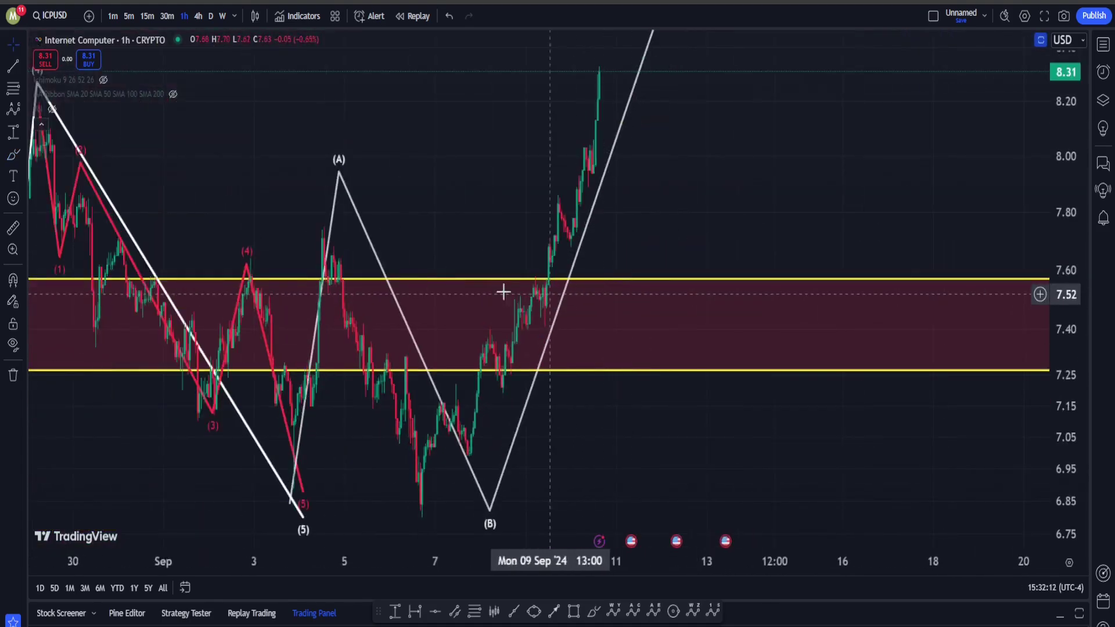
right_click(430, 130)
left_click(392, 128)
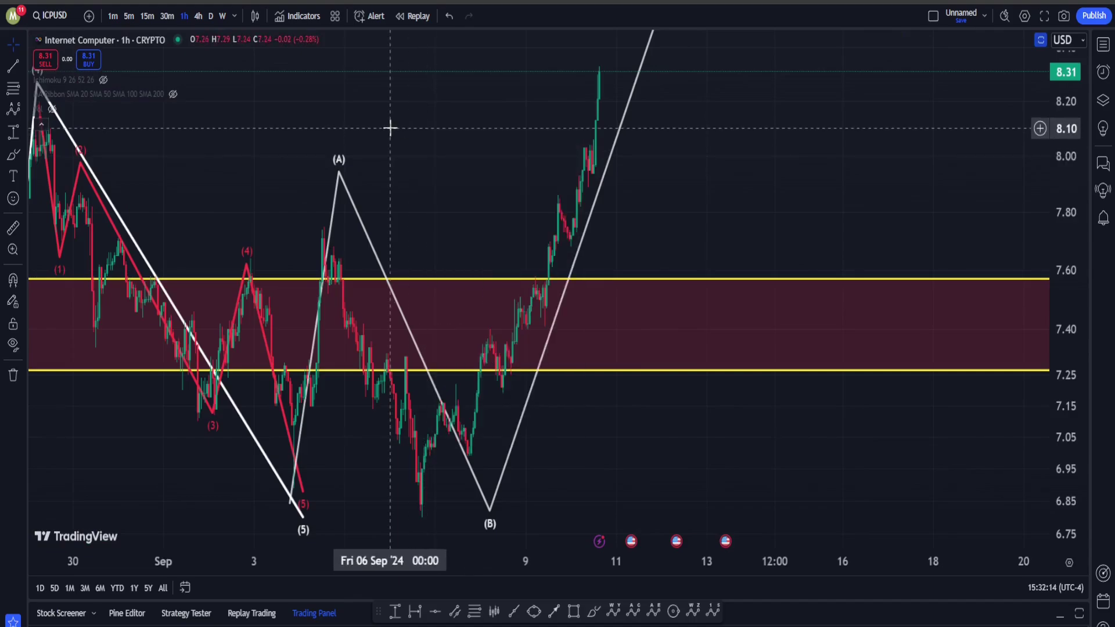
left_click_drag(400, 129, 682, 204)
left_click_drag(1063, 191, 1063, 292)
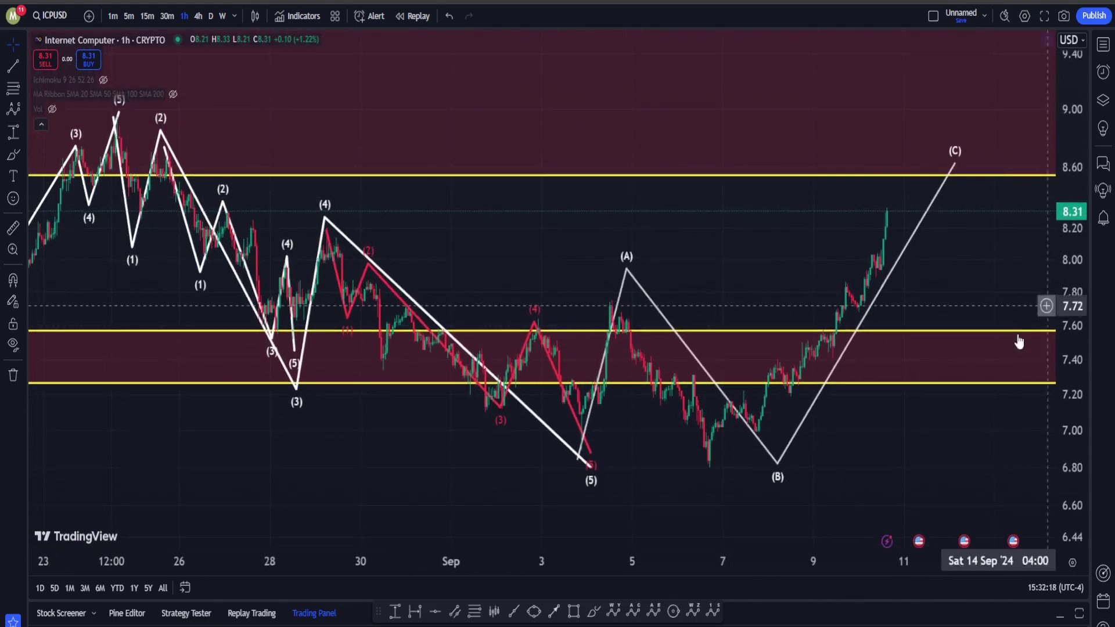
Step: Set the price axis to percent scaling and change it to regular price scaling
left_click_drag(772, 284, 580, 337)
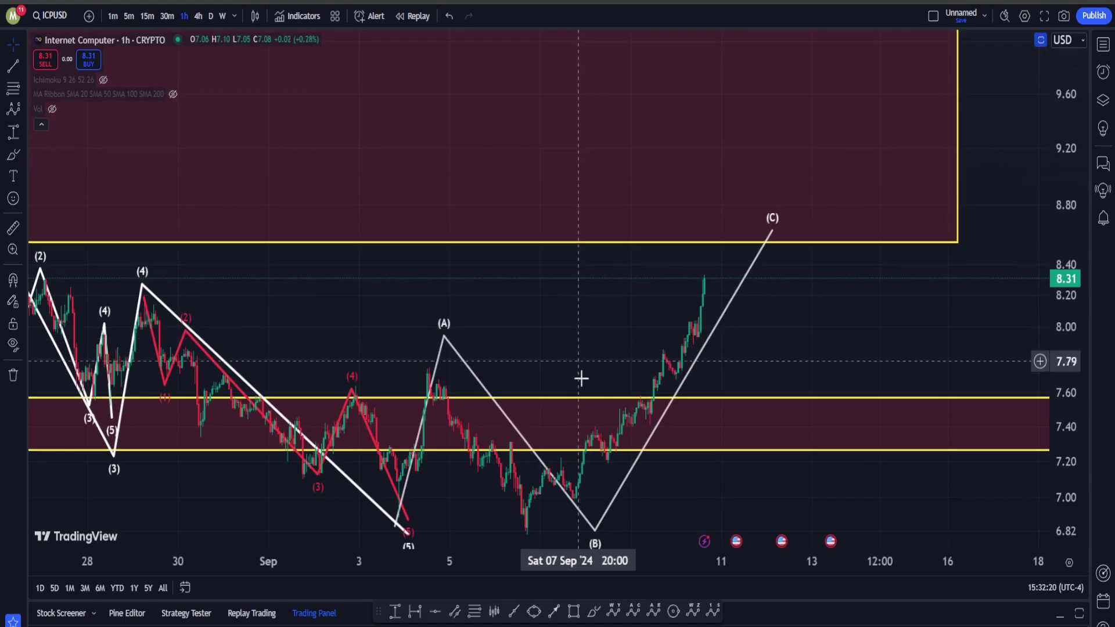
left_click(593, 615)
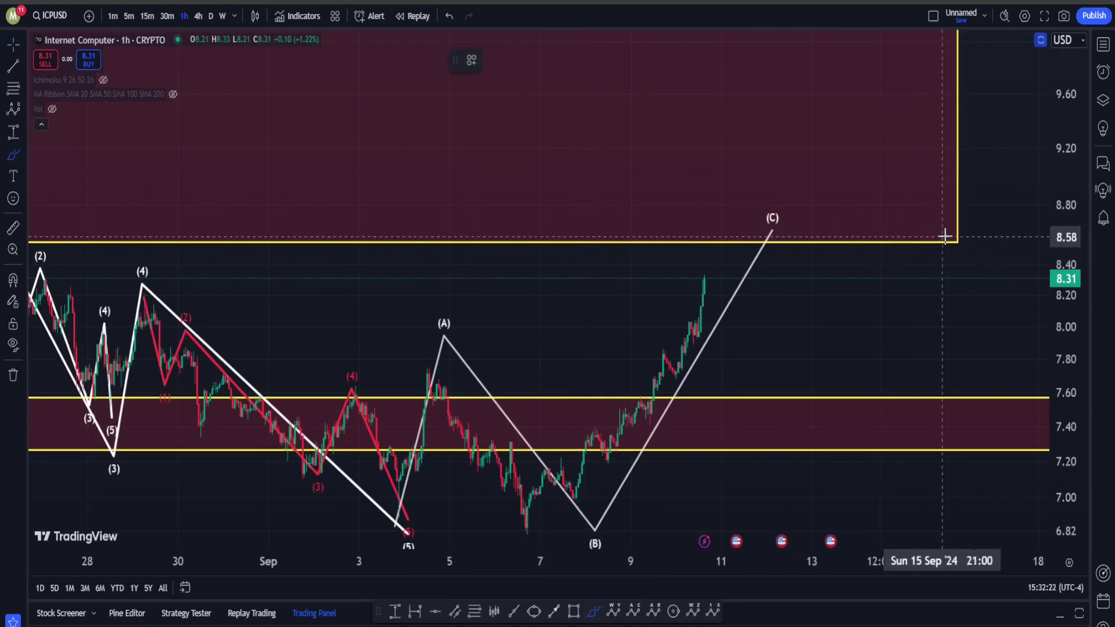
right_click(1060, 249)
left_click(1036, 377)
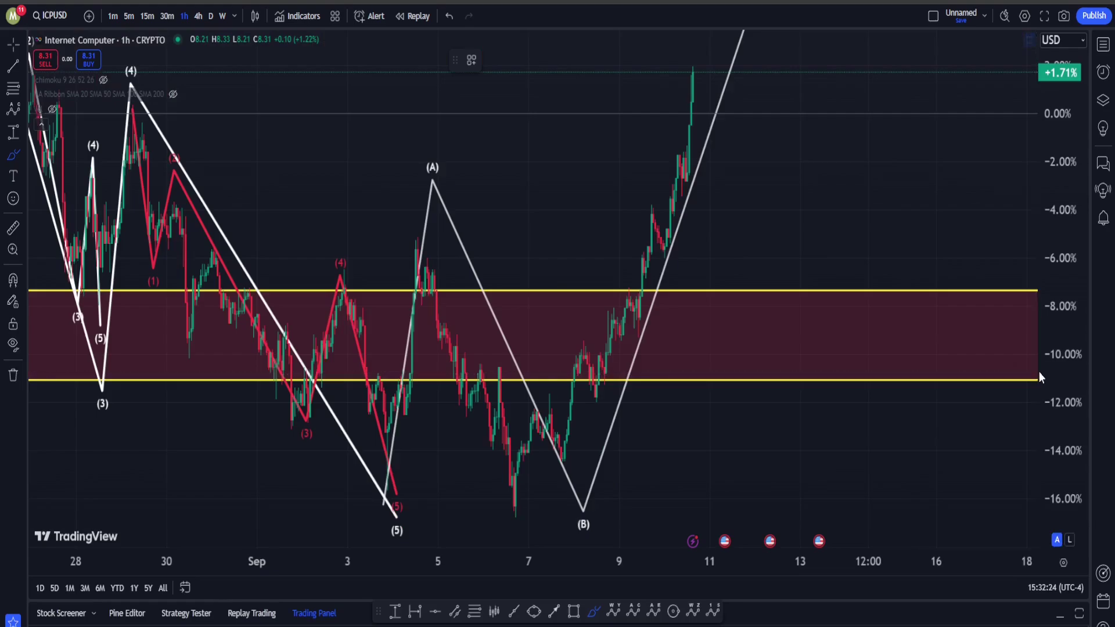
right_click(1050, 222)
left_click(1048, 325)
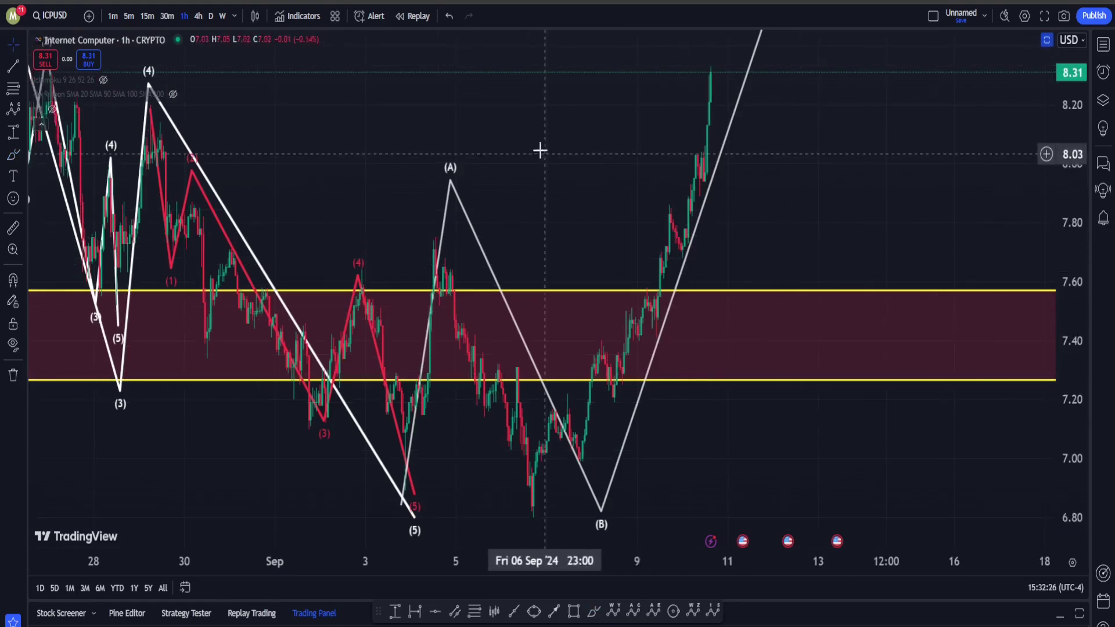
Step: Sketch a swing path from about 8.0 to 7.1, 7.9, 7.0 and 8.8 along the A-B-C correction, and undo it
scroll(834, 306, "down", 5)
left_click_drag(793, 325, 630, 325)
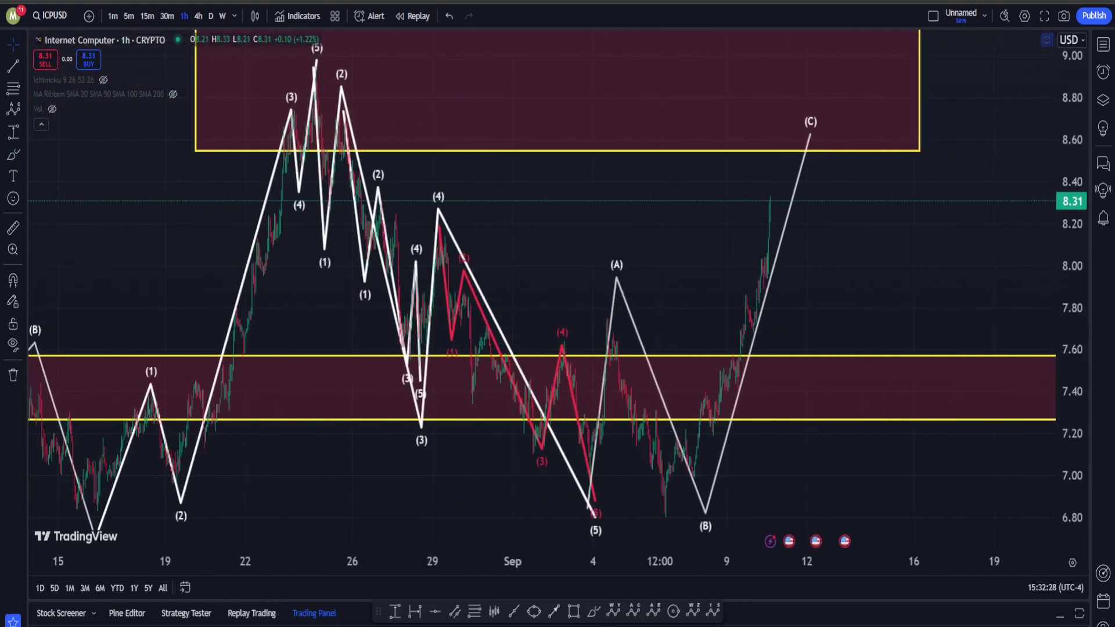
left_click(592, 611)
mouse_move(481, 265)
left_mouse_down()
mouse_move(572, 453)
mouse_move(836, 94)
mouse_move(833, 103)
left_mouse_up()
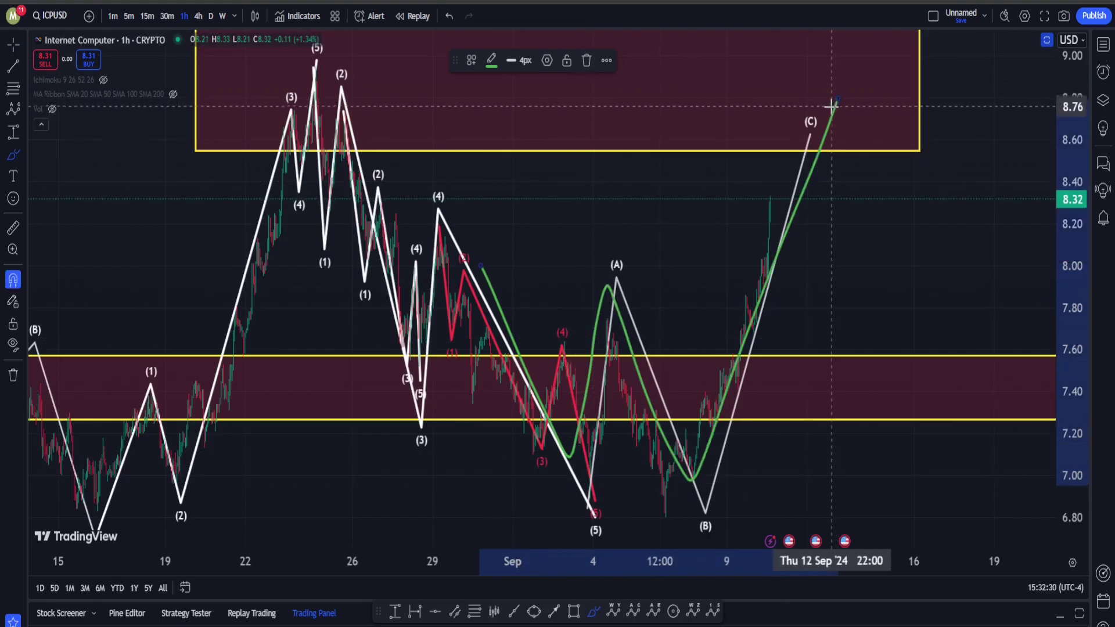
key("ctrl+z")
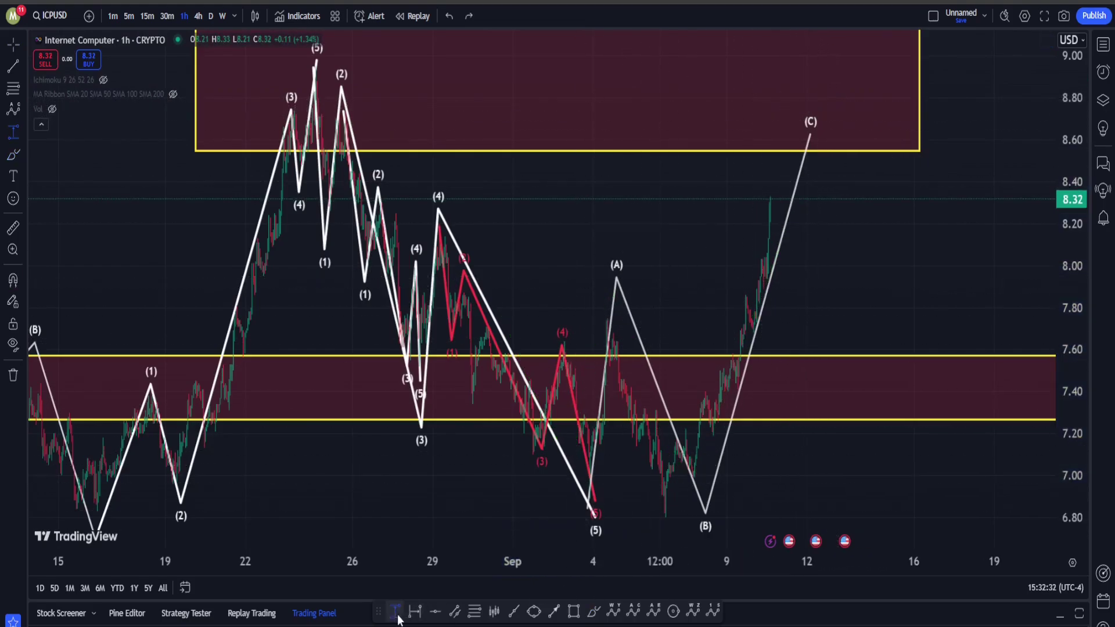
Step: Measure wave (A) with a price range from 7.76 to about 6.8 and move the range onto the wave (C) rally, spanning about 8.78 to 7.79
left_click(583, 316)
left_click(647, 513)
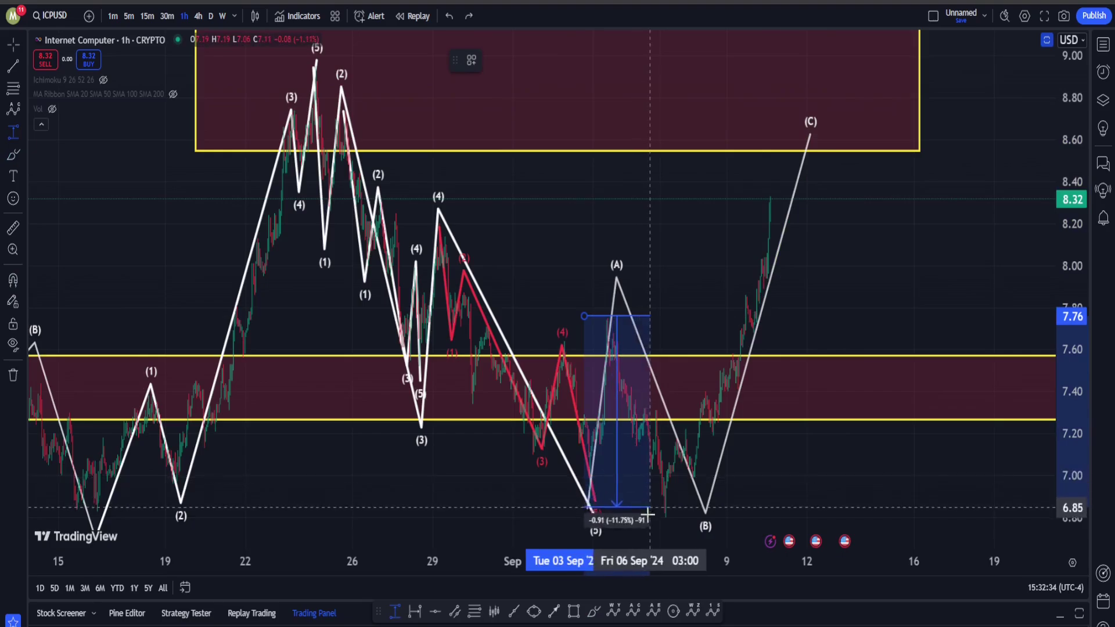
left_click(645, 522)
left_click_drag(616, 495, 760, 274)
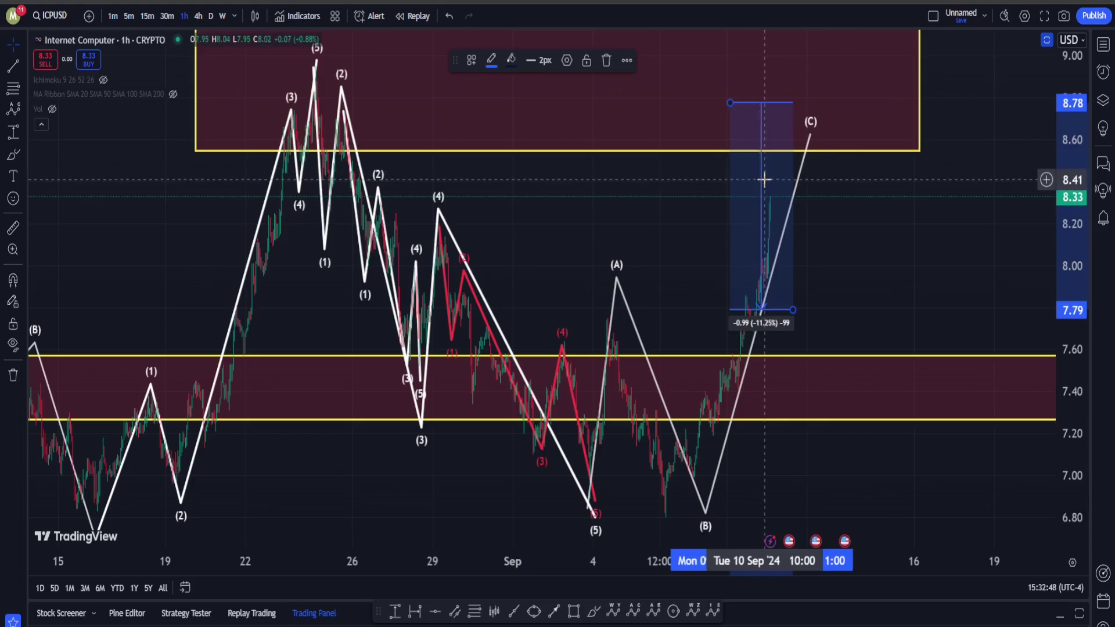
right_click(920, 228)
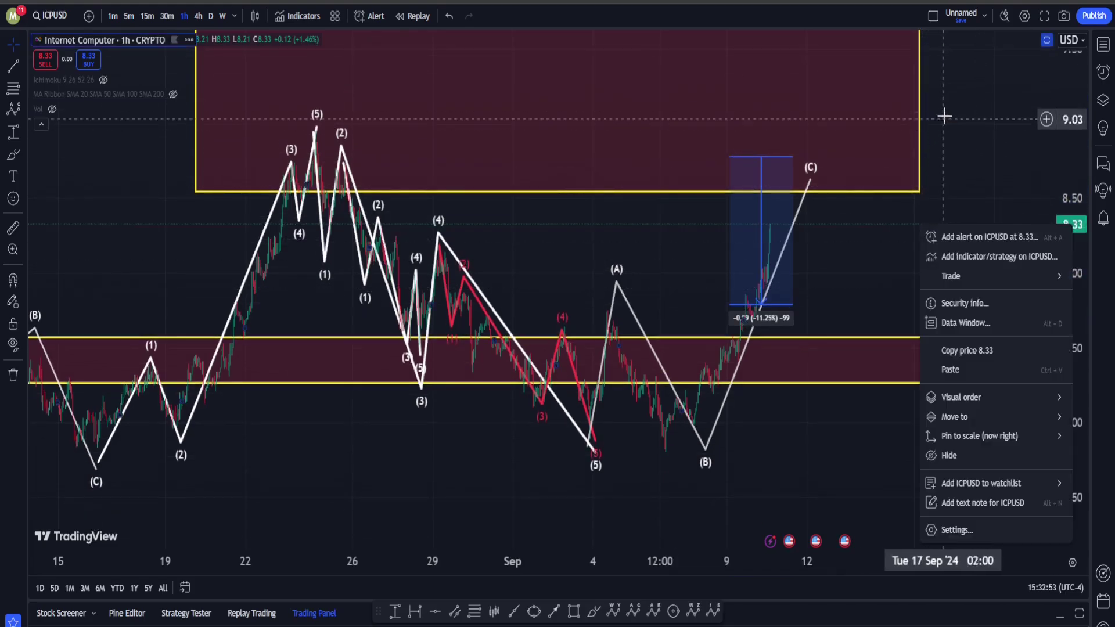
left_click_drag(941, 98, 737, 241)
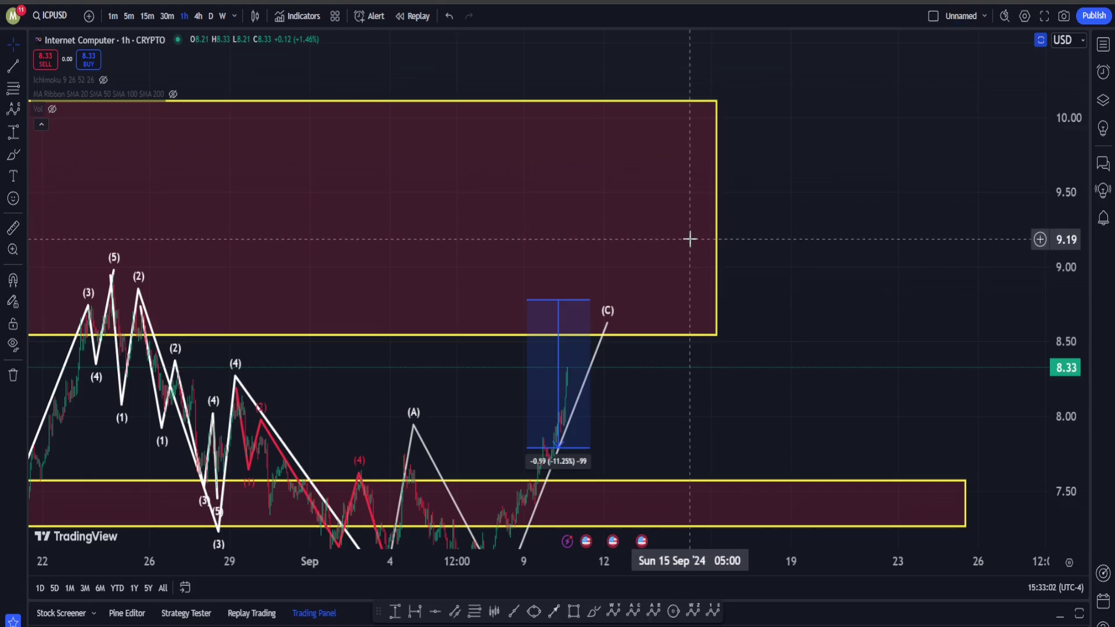
Step: Undo the price range's moves and its placement on wave (A)
key("ctrl+z")
key("ctrl+z")
key("ctrl+z")
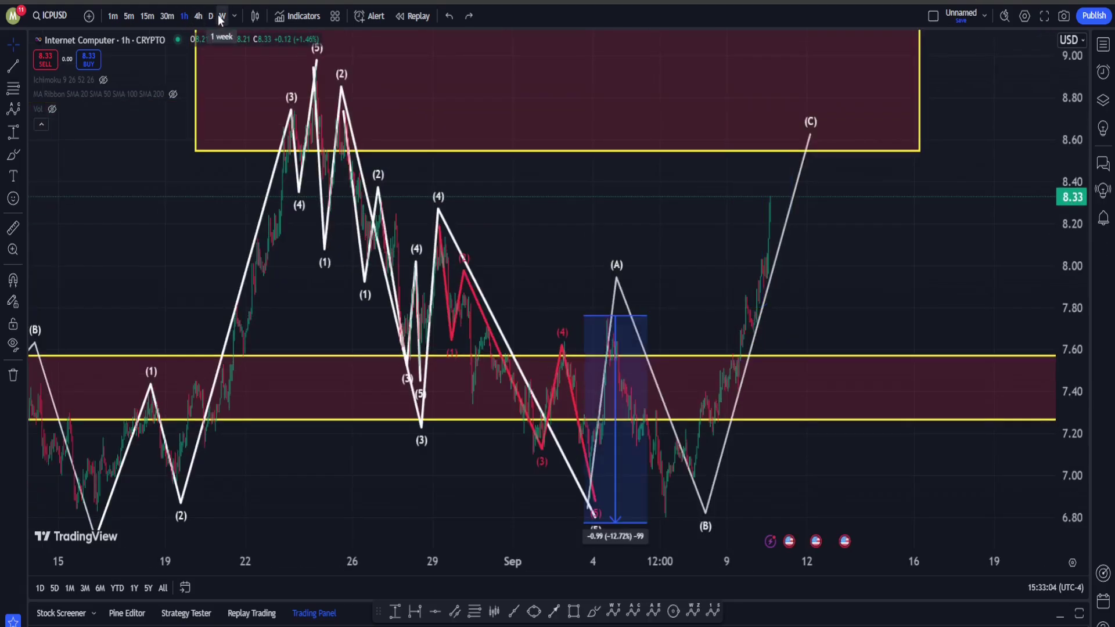
key("ctrl+z")
Step: Switch the chart to the weekly timeframe, reset its view and examine the recent candles with MACD and Stoch RSI
left_click(224, 17)
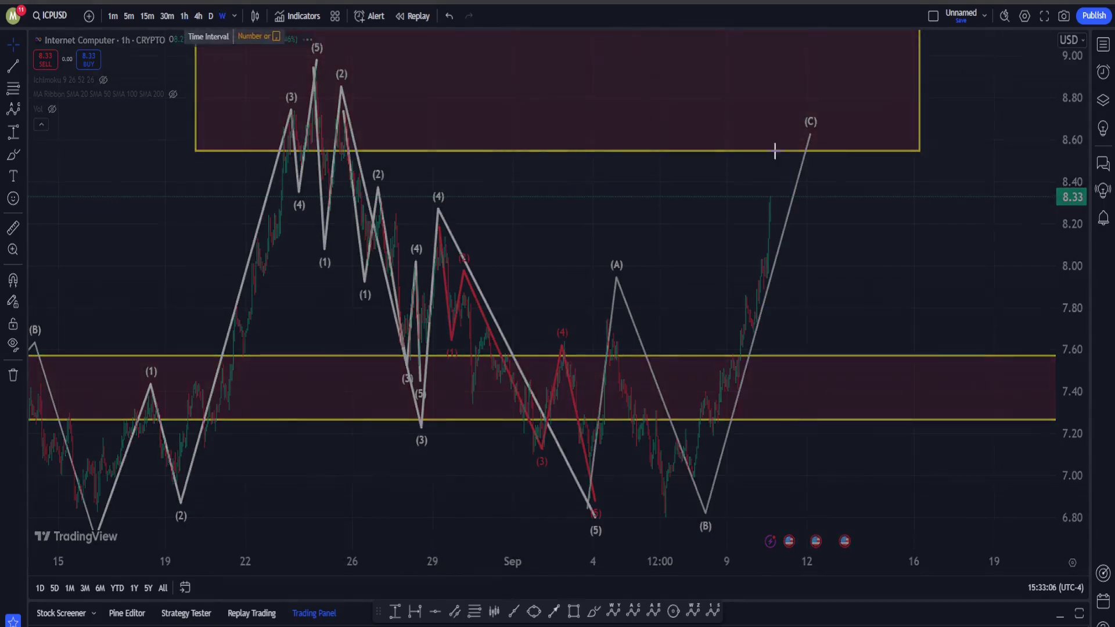
scroll(701, 317, "up", 3)
scroll(178, 328, "up", 10)
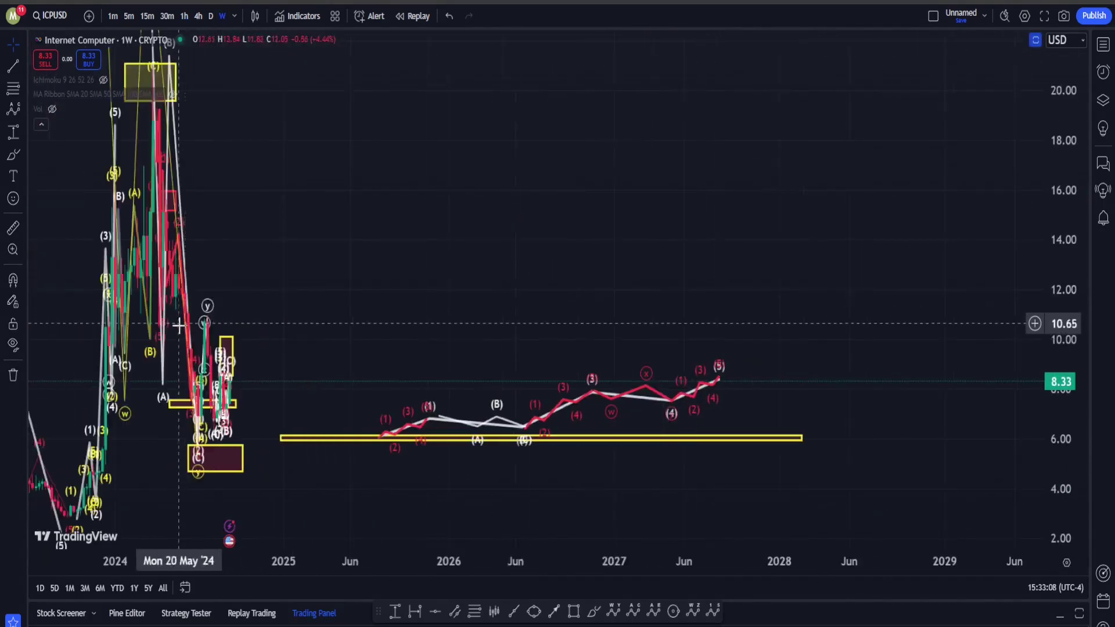
right_click(203, 294)
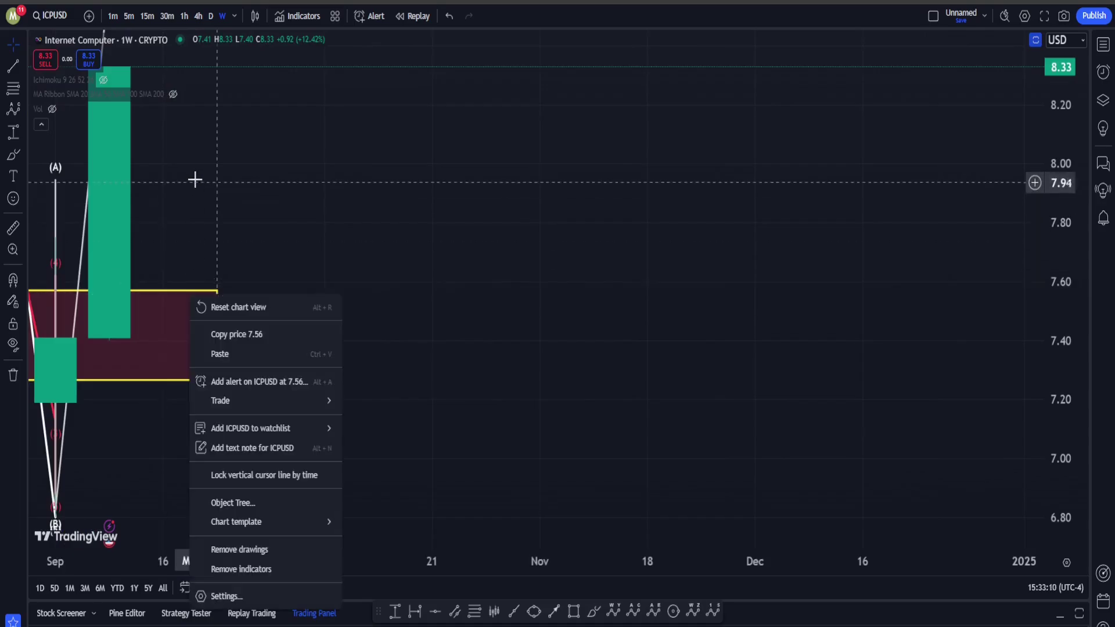
left_click(244, 306)
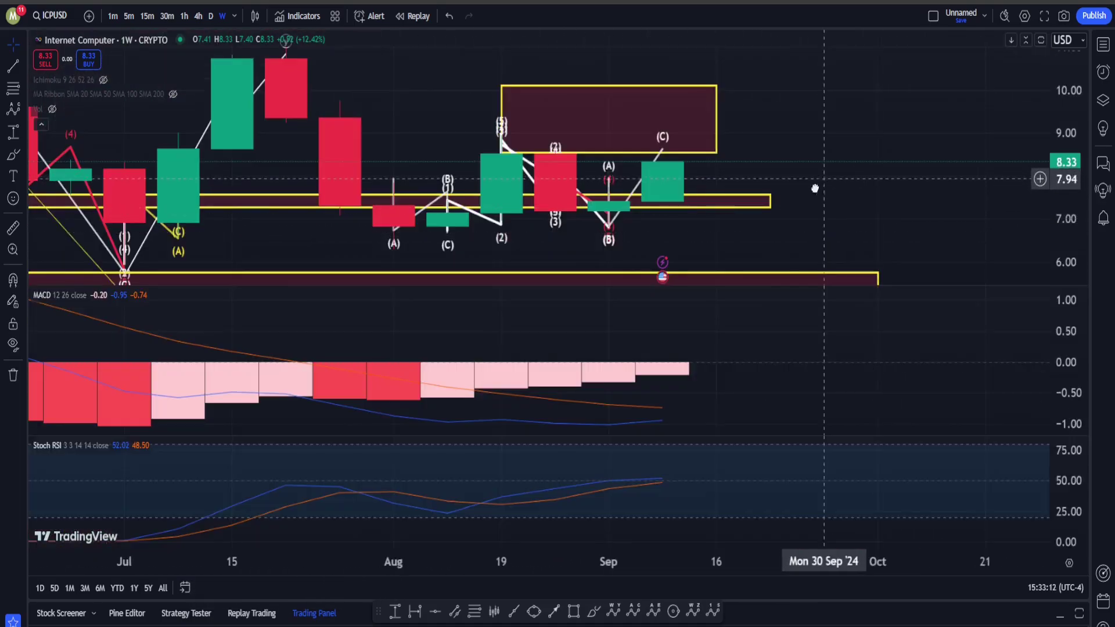
left_click_drag(814, 186, 756, 203)
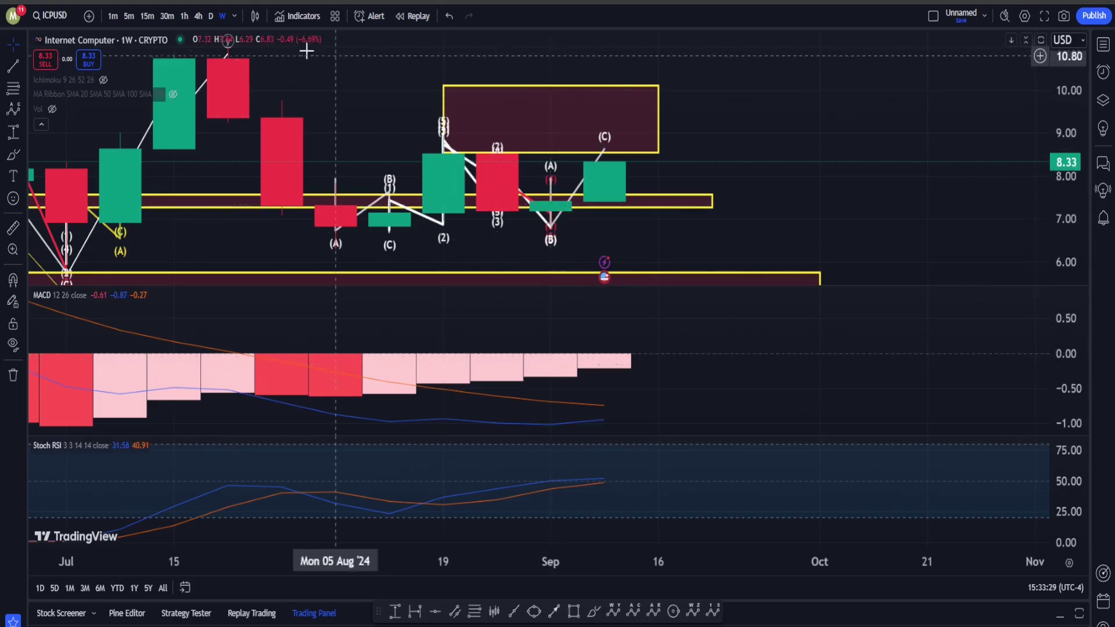
Step: Switch the chart to the daily timeframe and examine the September rally alongside MACD and Stoch RSI
left_click(210, 16)
scroll(662, 184, "down", 4)
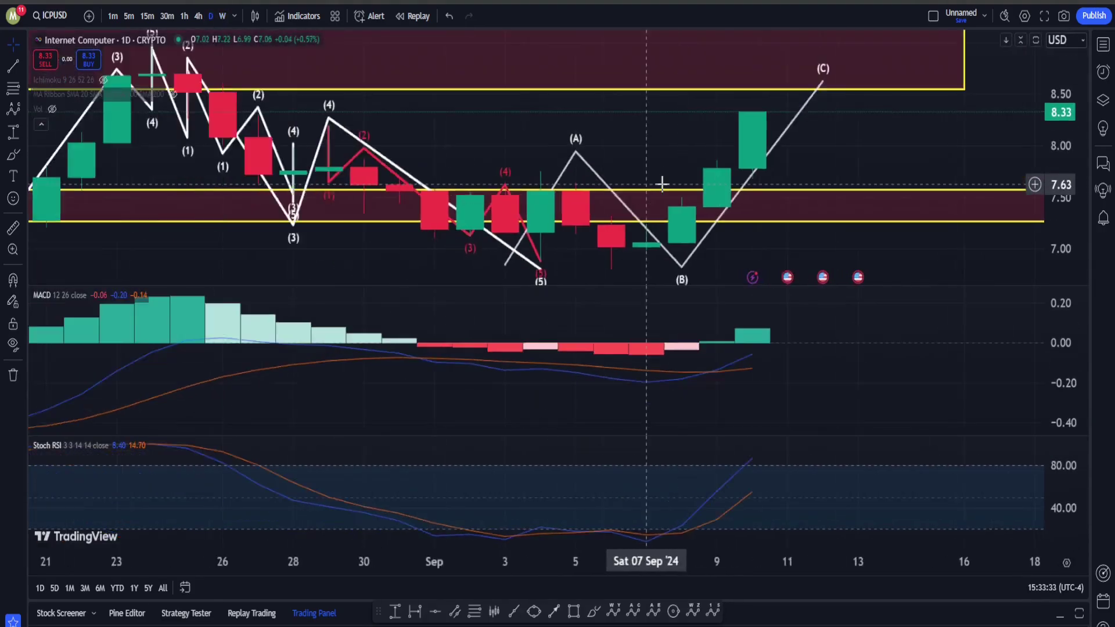
left_click_drag(652, 416, 404, 457)
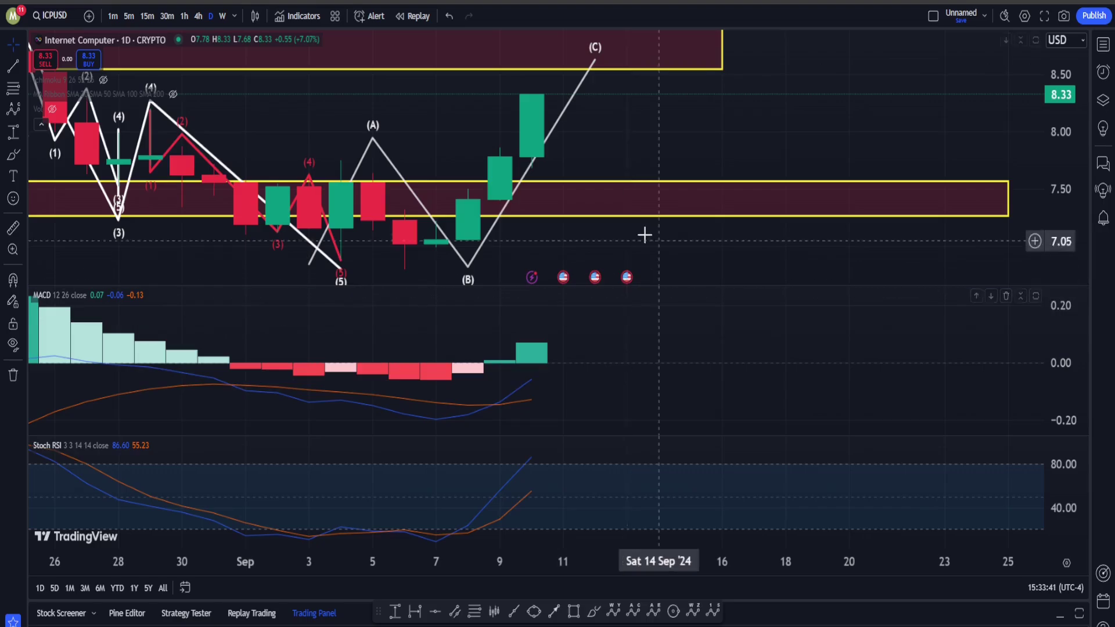
left_click_drag(689, 147, 766, 166)
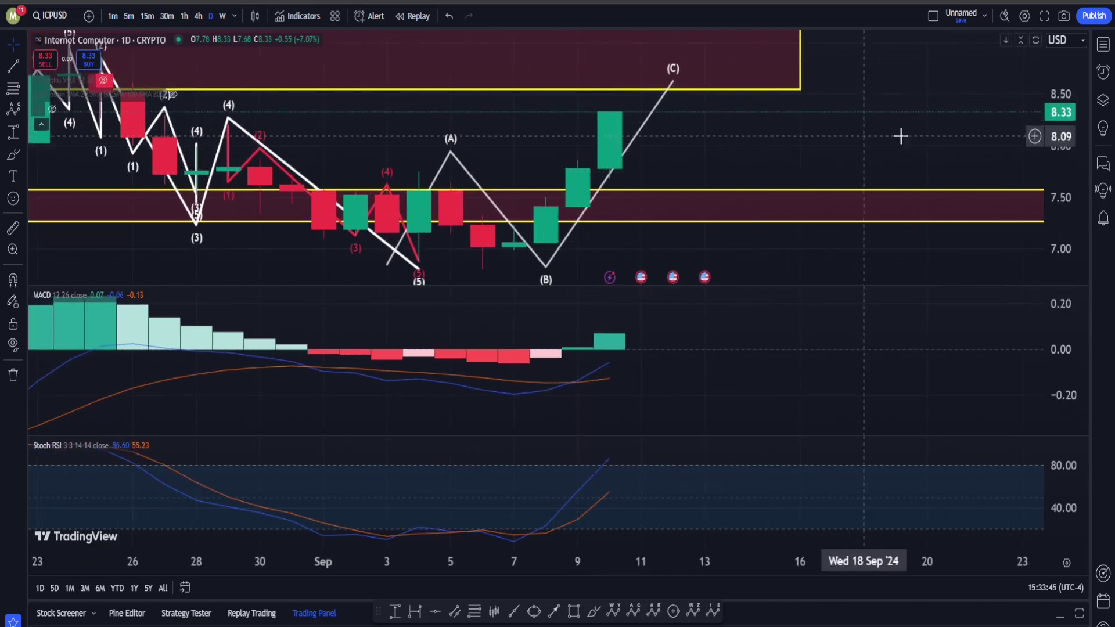
Step: Draw a large freehand loop around the rally and wave (C) target from about 7.9 to above 9.5, and undo it
left_click_drag(1060, 123, 1058, 150)
left_click_drag(791, 176, 768, 239)
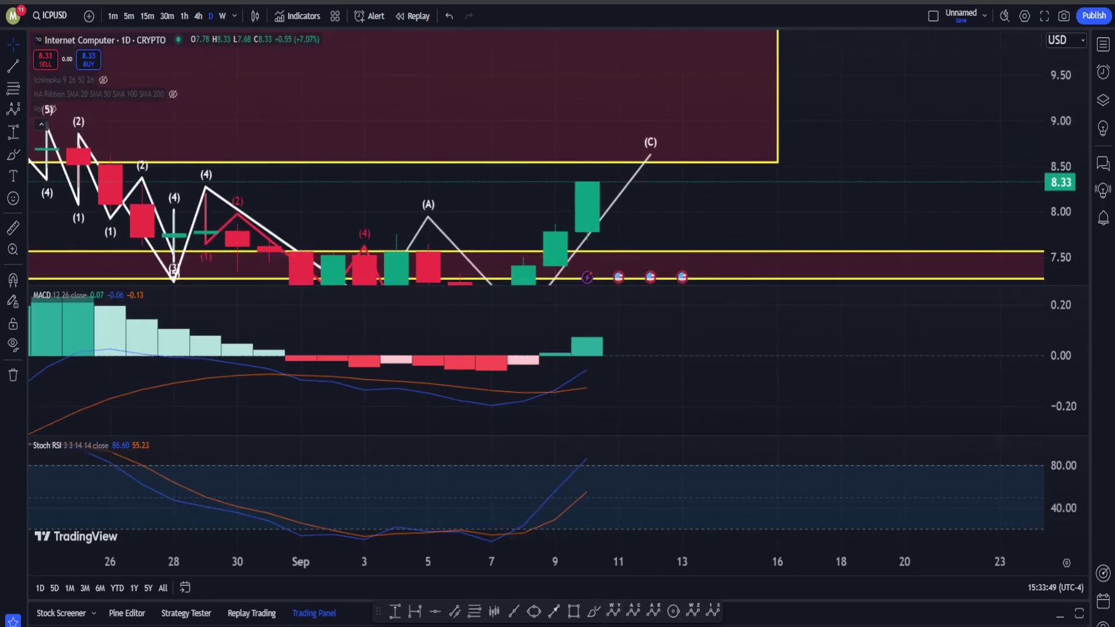
left_click(593, 611)
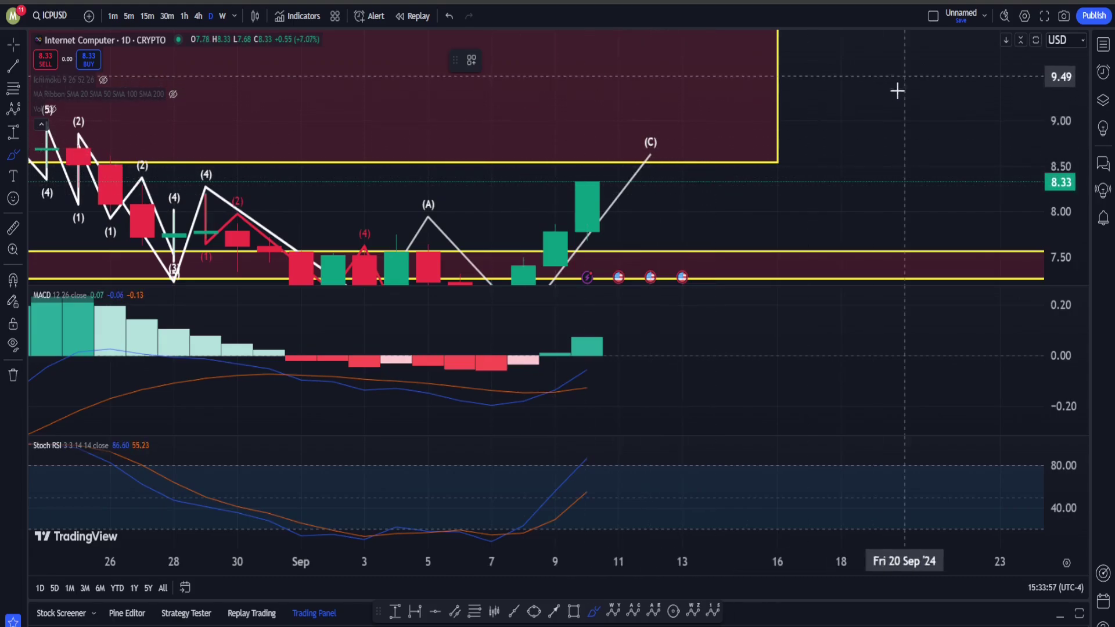
mouse_move(903, 80)
left_mouse_down()
mouse_move(589, 29)
mouse_move(747, 226)
left_mouse_up()
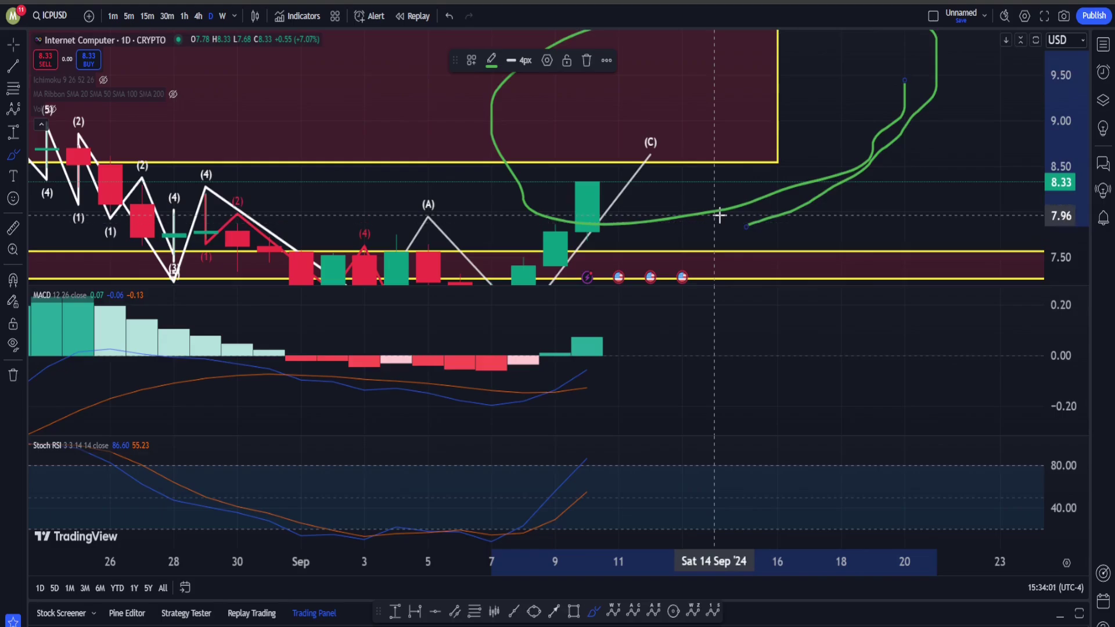
key("ctrl+z")
key("ctrl+z")
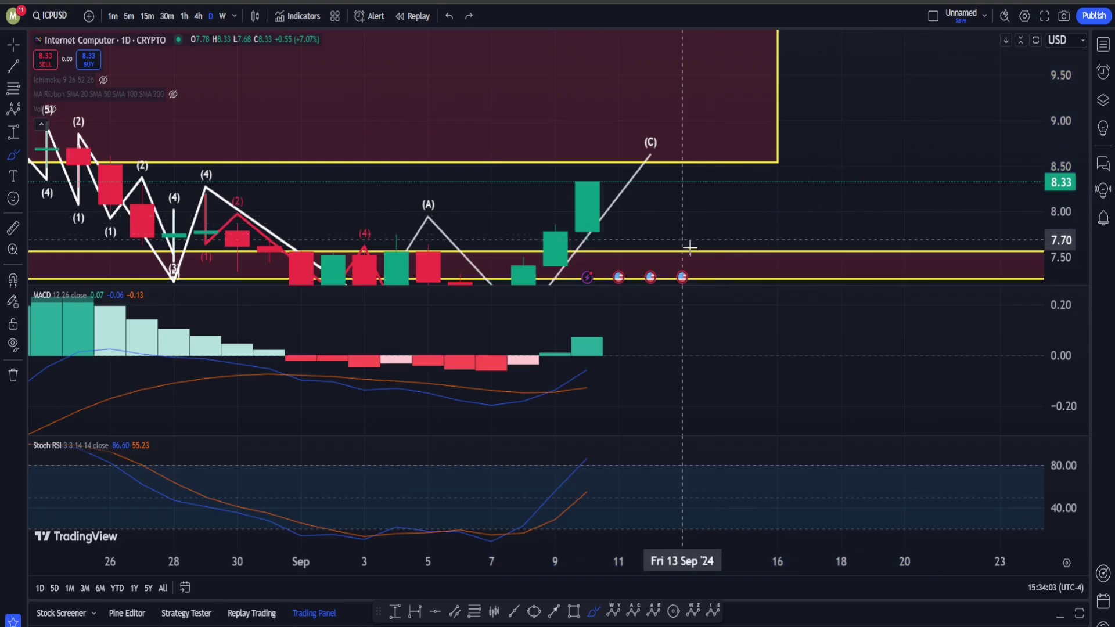